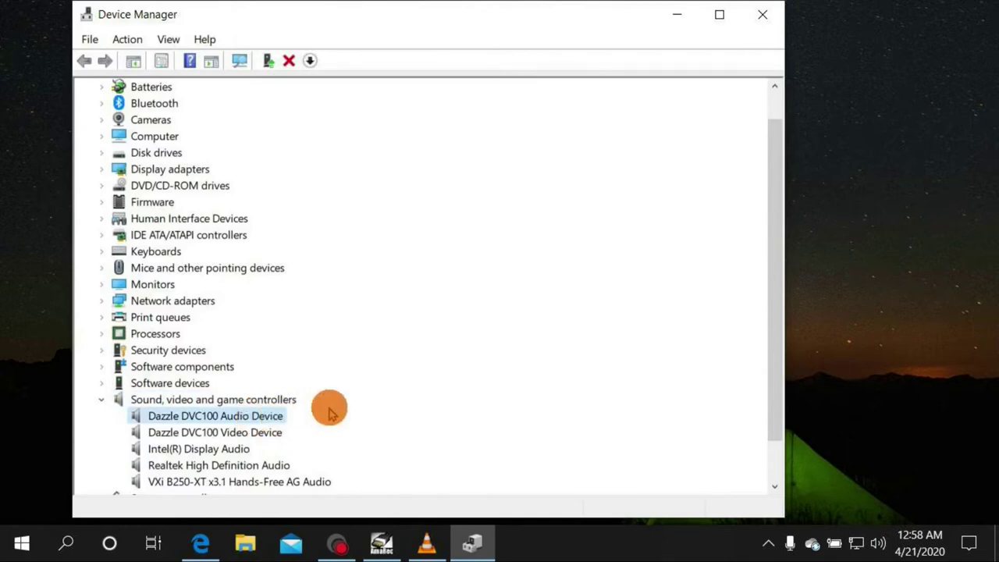
Check the Dazzle DVC100 Video Device entry under the sound controllers and close Device Manager
click(197, 434)
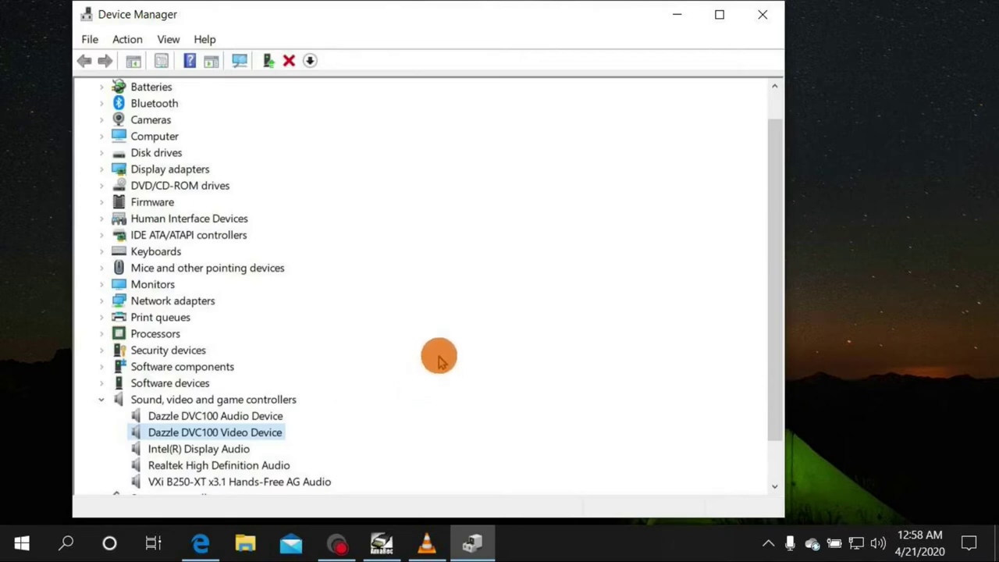
click(759, 15)
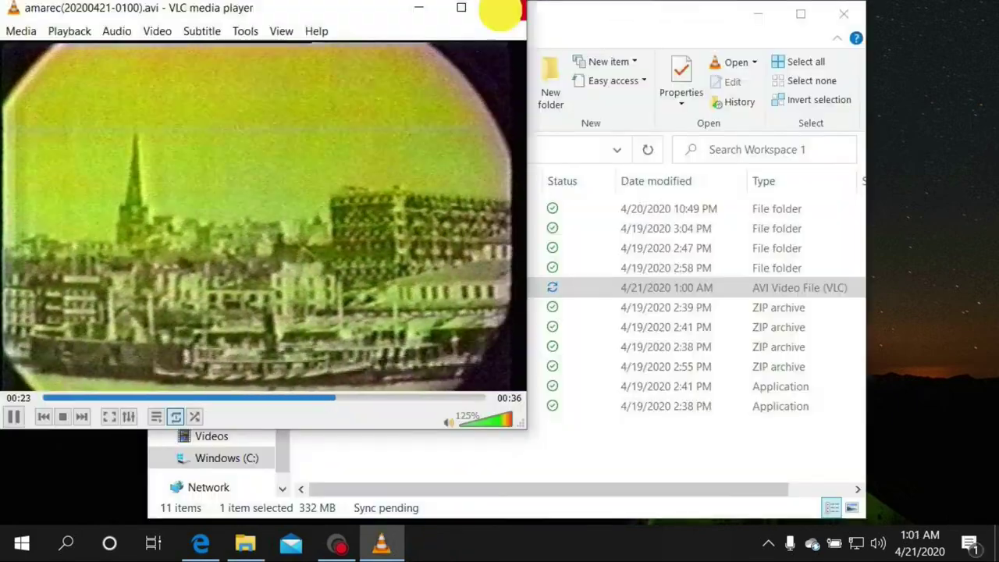
click(513, 7)
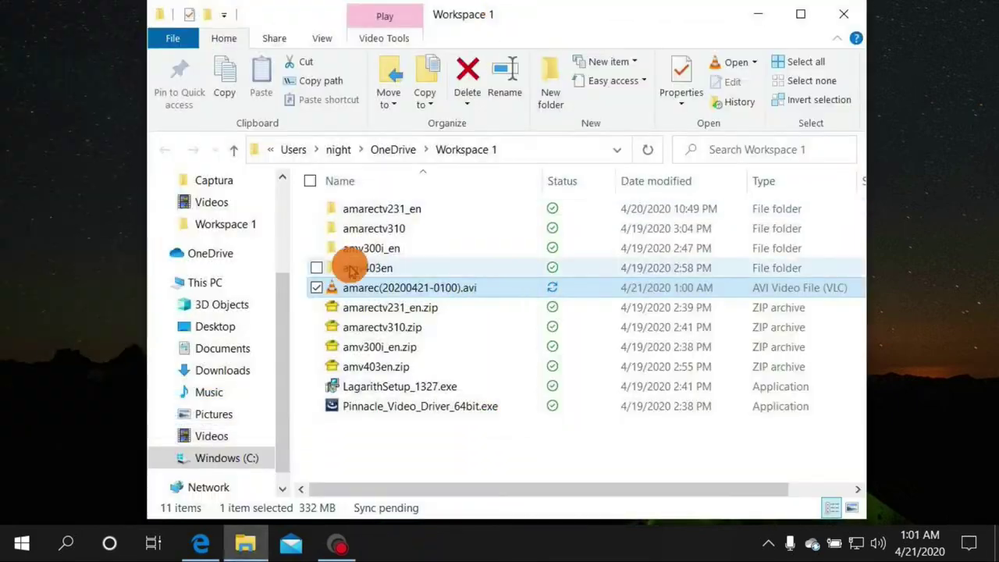
key(Delete)
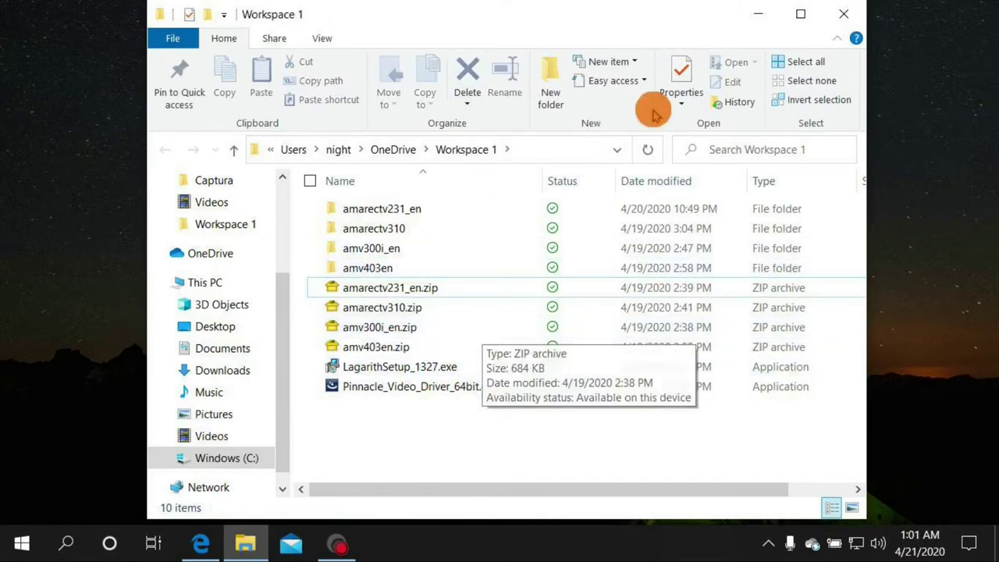
click(844, 15)
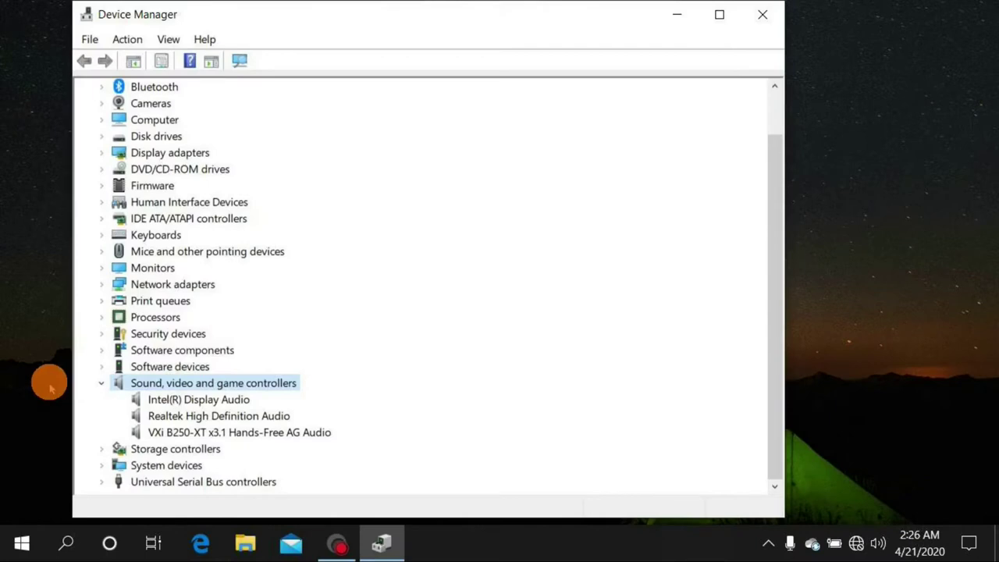
Look for the DVC100 entries under Other devices and Sound, video and game controllers
click(101, 385)
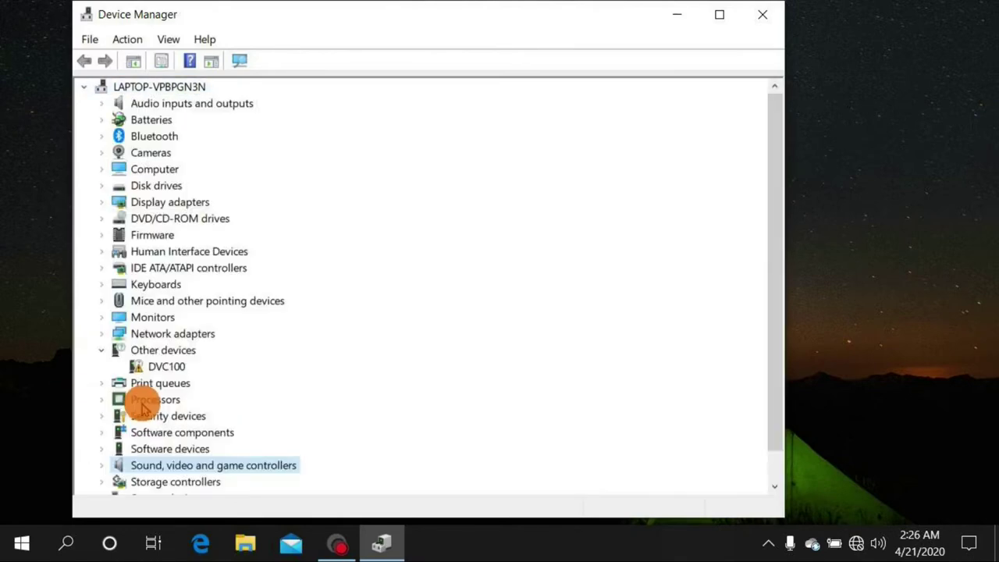
scroll(313, 417, down, 1)
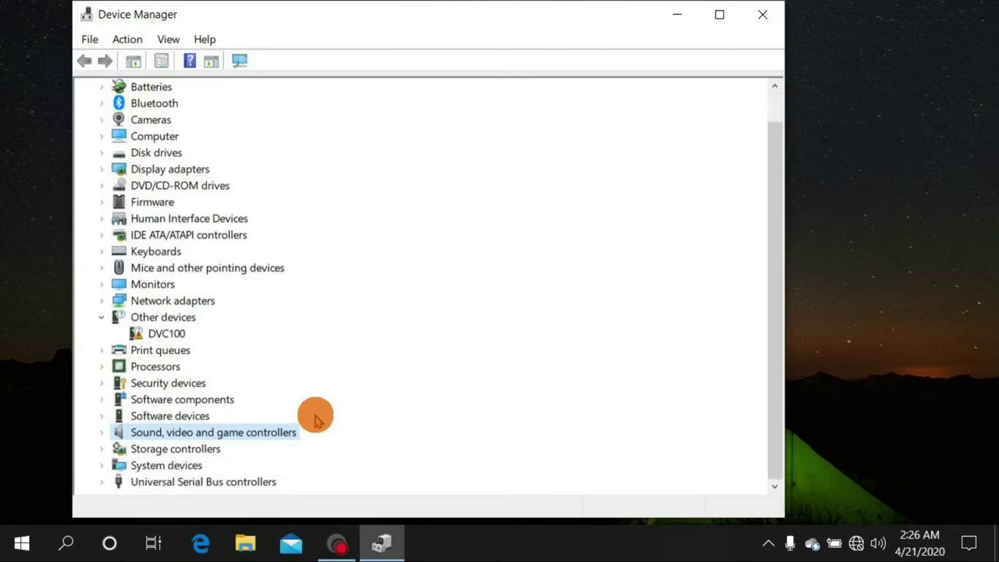
click(166, 334)
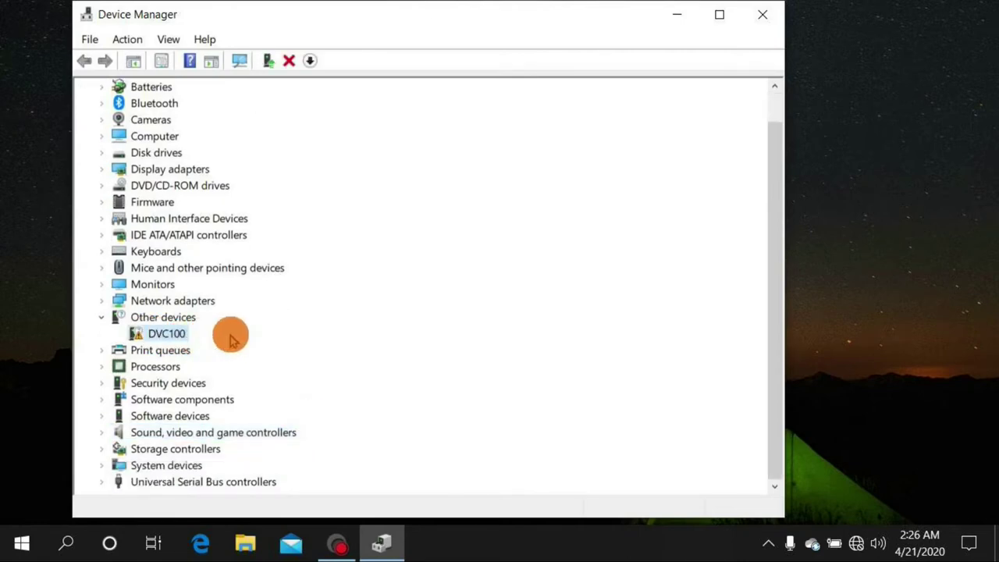
click(101, 432)
scroll(141, 426, down, 1)
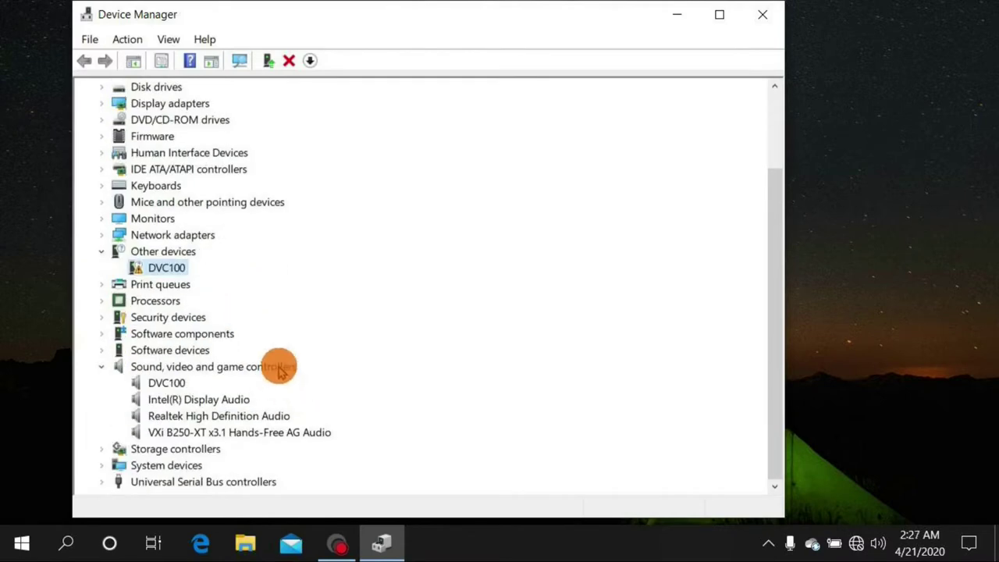
Compare the two DVC100 entries and view the device status of the one under Other devices
click(166, 383)
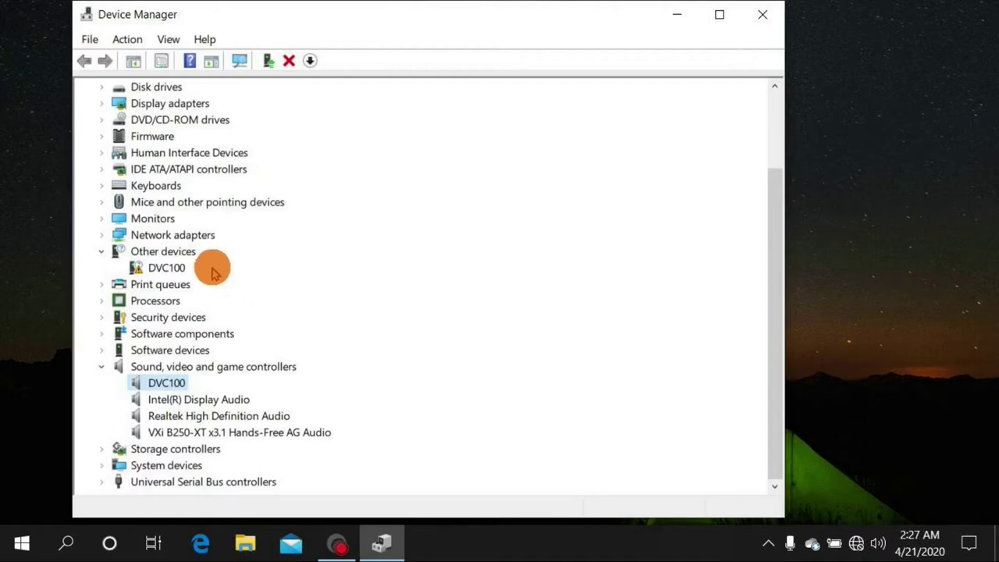
double_click(176, 267)
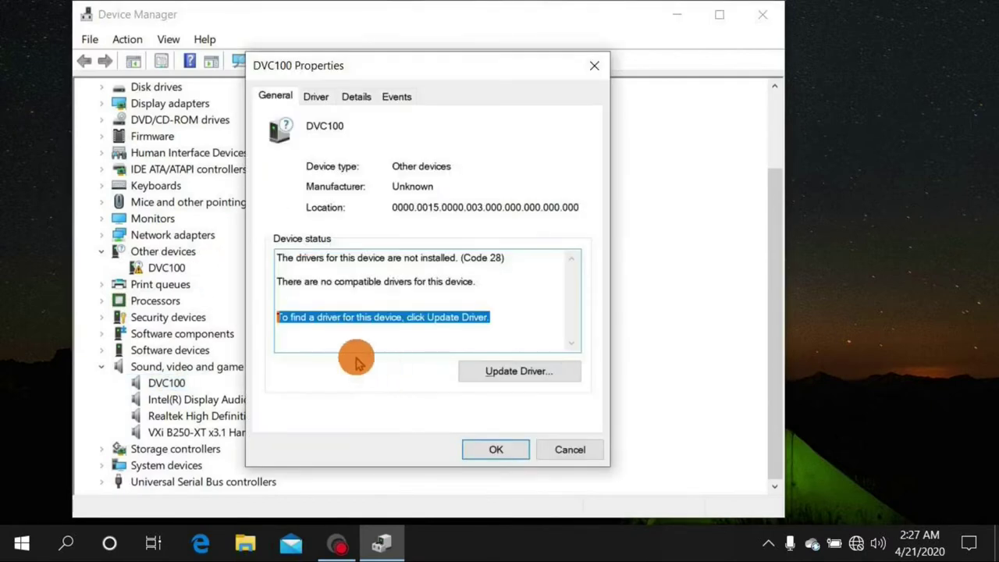
click(570, 451)
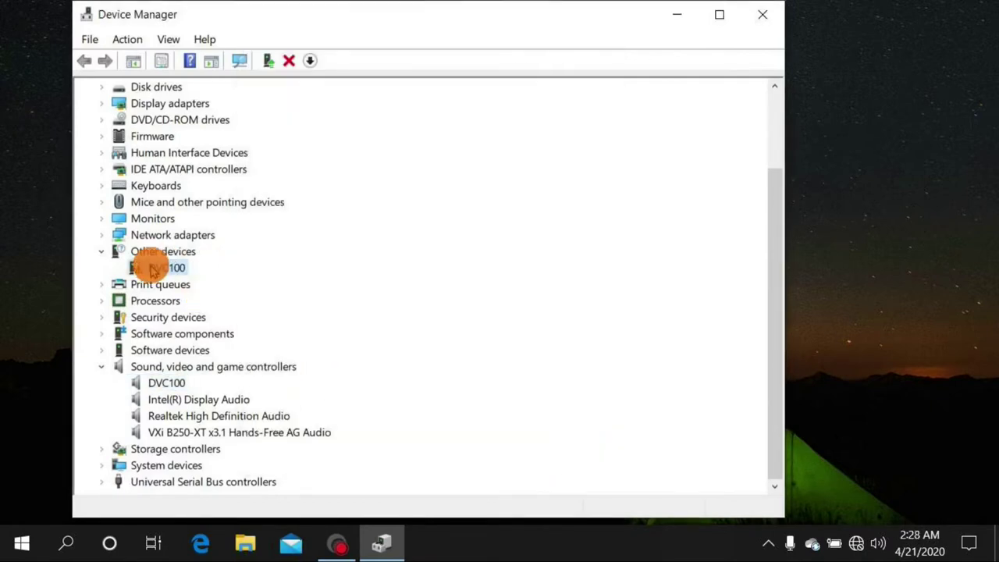
Uninstall the DVC100 device listed under Other devices through its driver properties
right_click(155, 269)
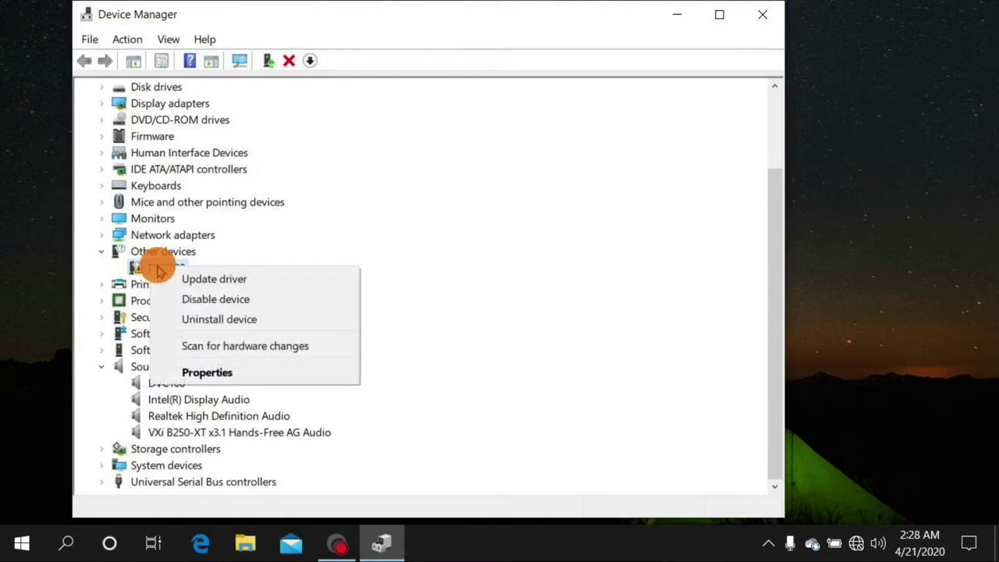
click(205, 374)
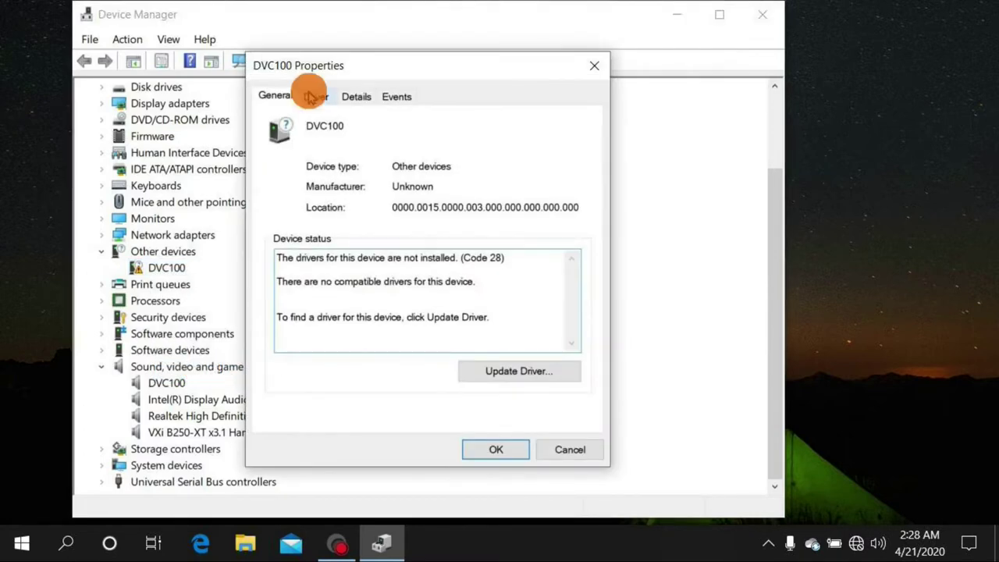
click(312, 101)
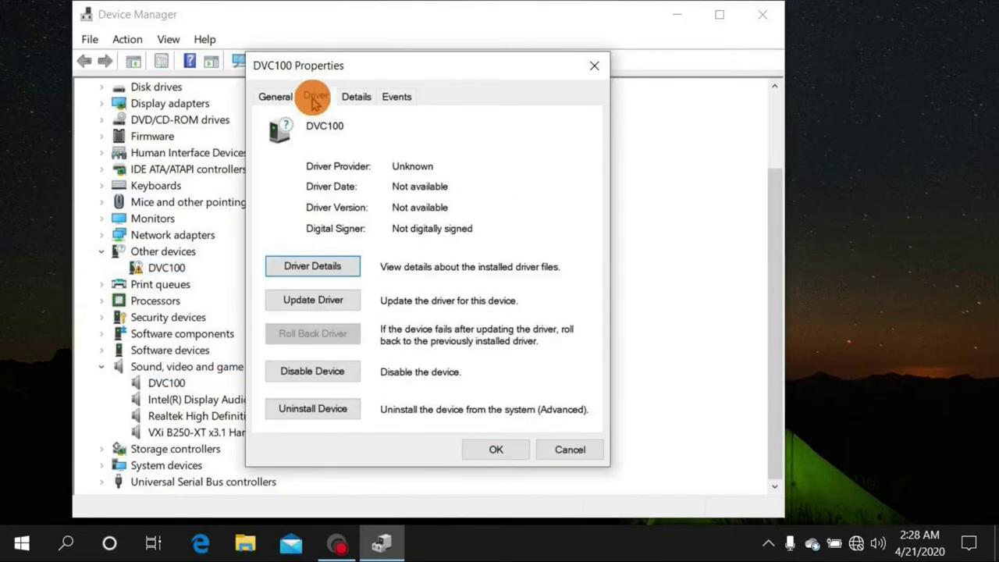
click(311, 414)
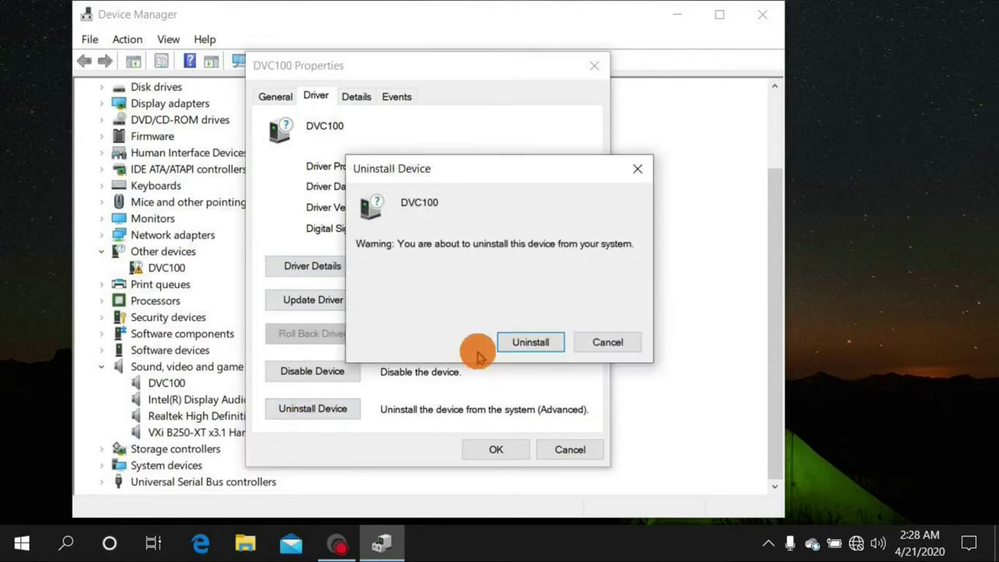
click(531, 342)
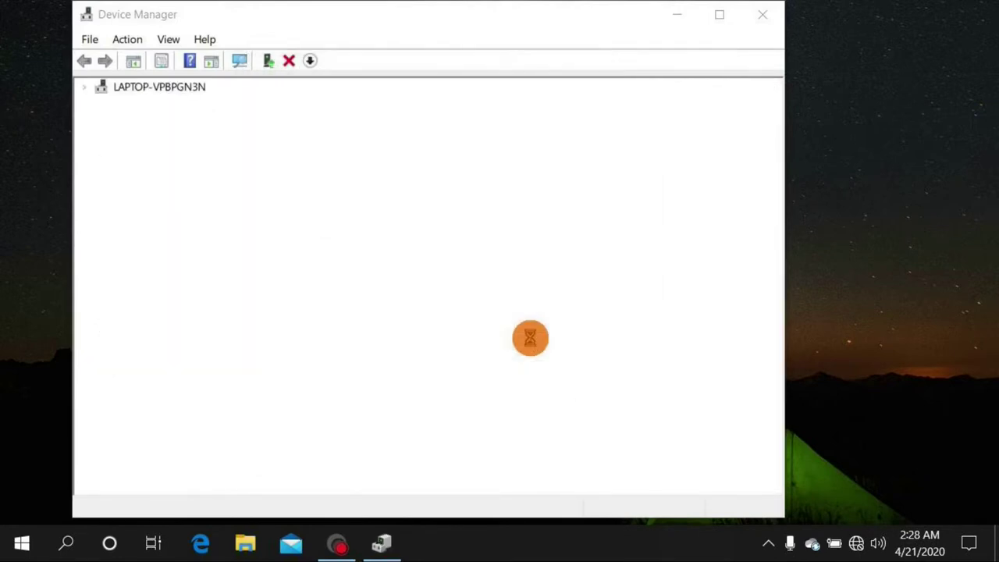
Uninstall the DVC100 entry under Sound, video and game controllers, check the device list and close Device Manager
scroll(371, 308, down, 1)
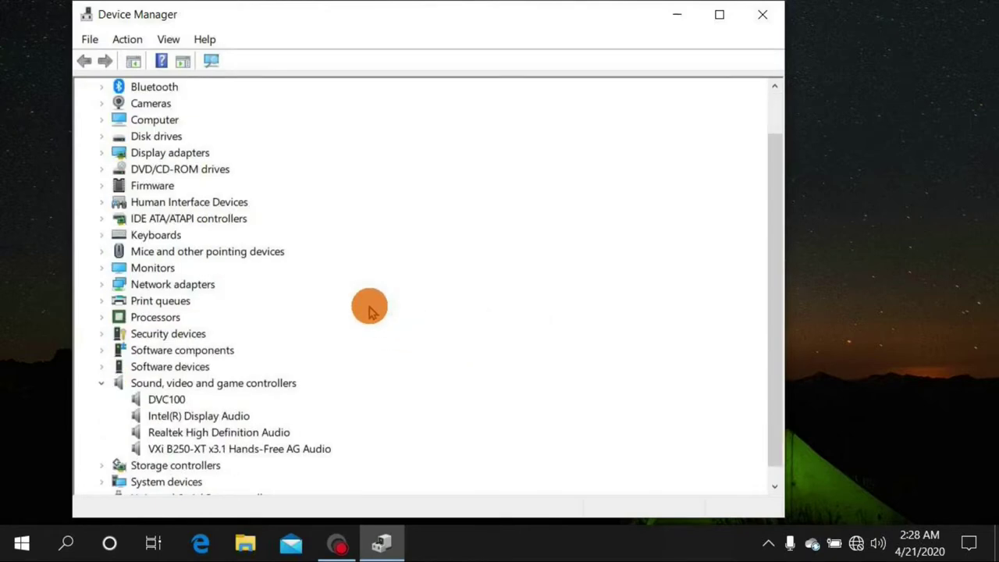
click(158, 400)
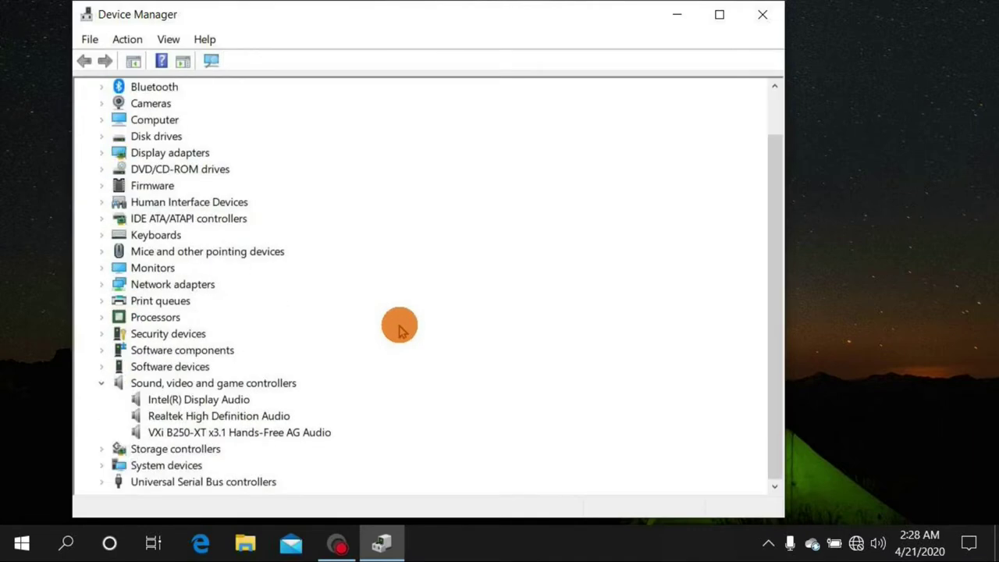
scroll(400, 330, up, 1)
scroll(399, 329, down, 1)
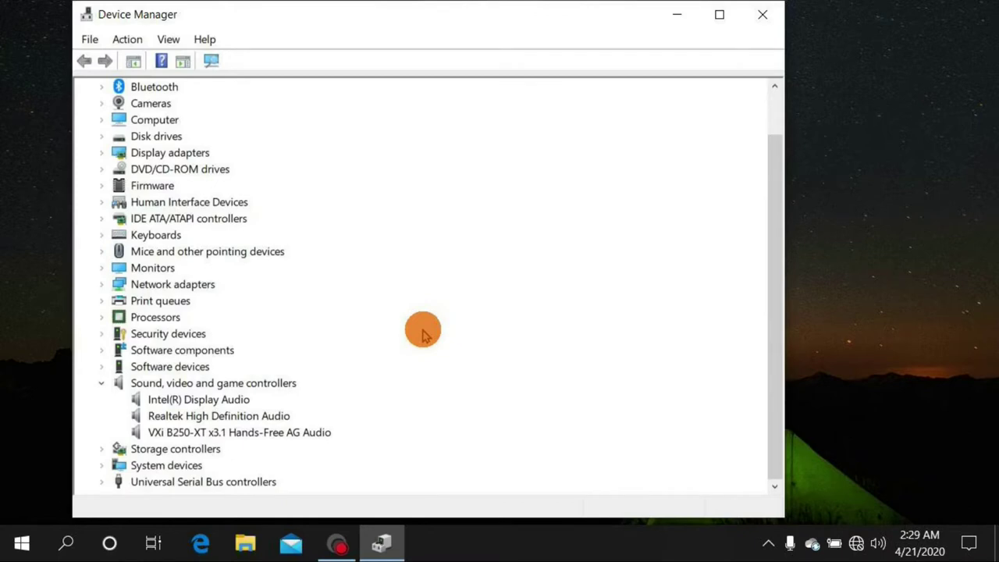
scroll(422, 334, up, 1)
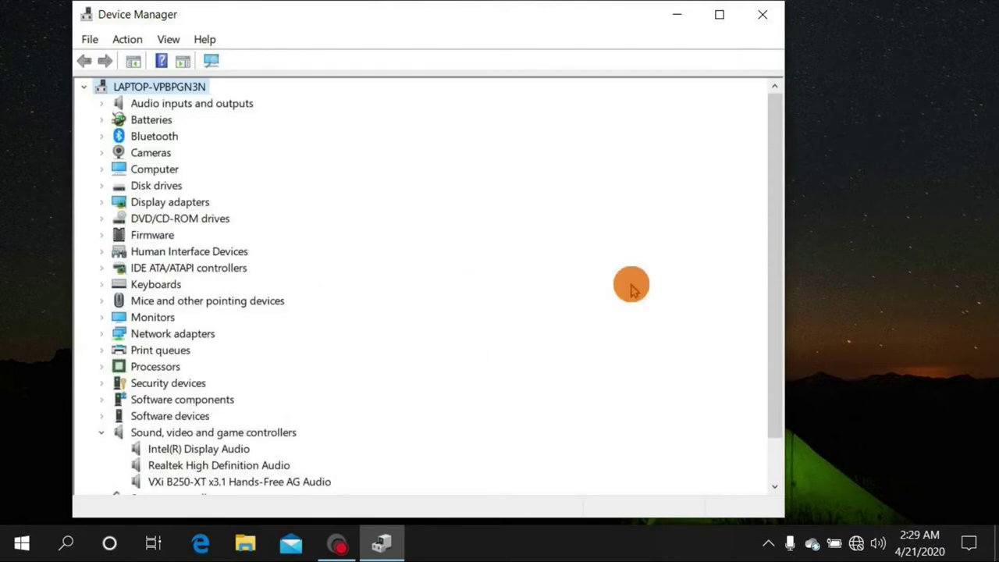
click(760, 16)
Switch to Microsoft Edge in a new InPrivate window and load the favorited Pinnacle - Dazzle Hardware Installer page
click(185, 544)
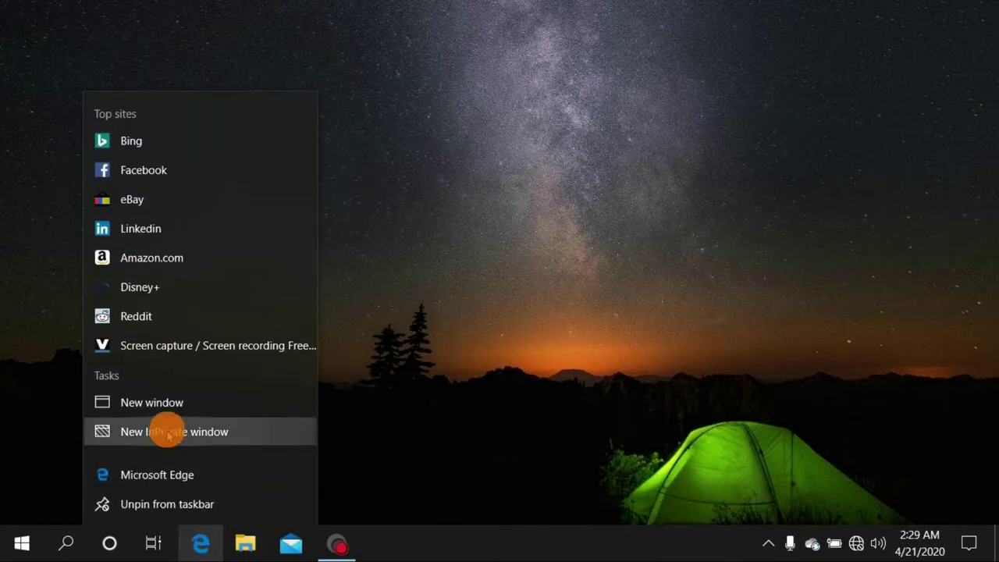
click(167, 434)
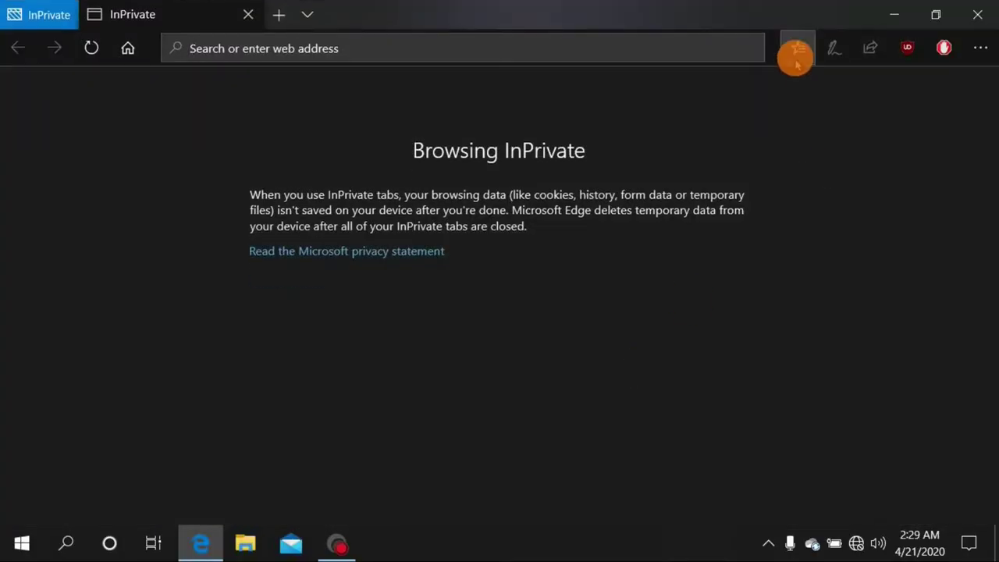
click(798, 51)
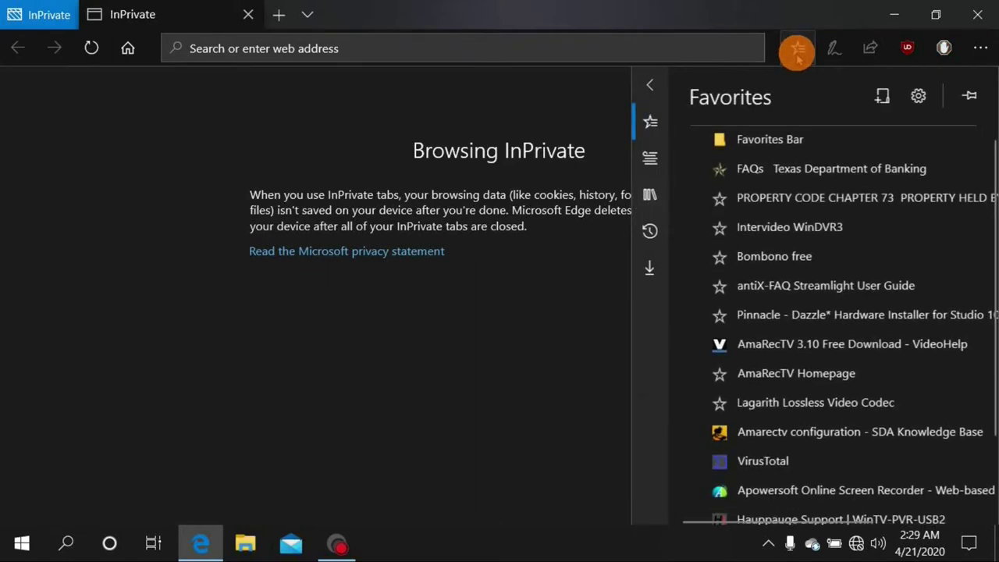
click(326, 53)
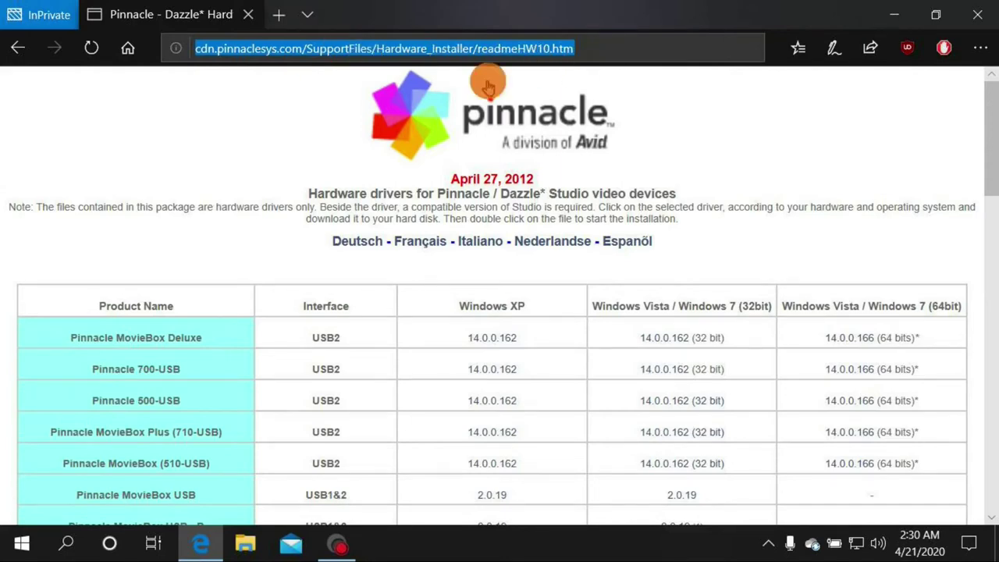
Find Dazzle DVC100 (DVD Recorder) in the driver table and request its 14.0.0.166 (64 bits) driver download
scroll(727, 239, down, 4)
scroll(726, 242, down, 3)
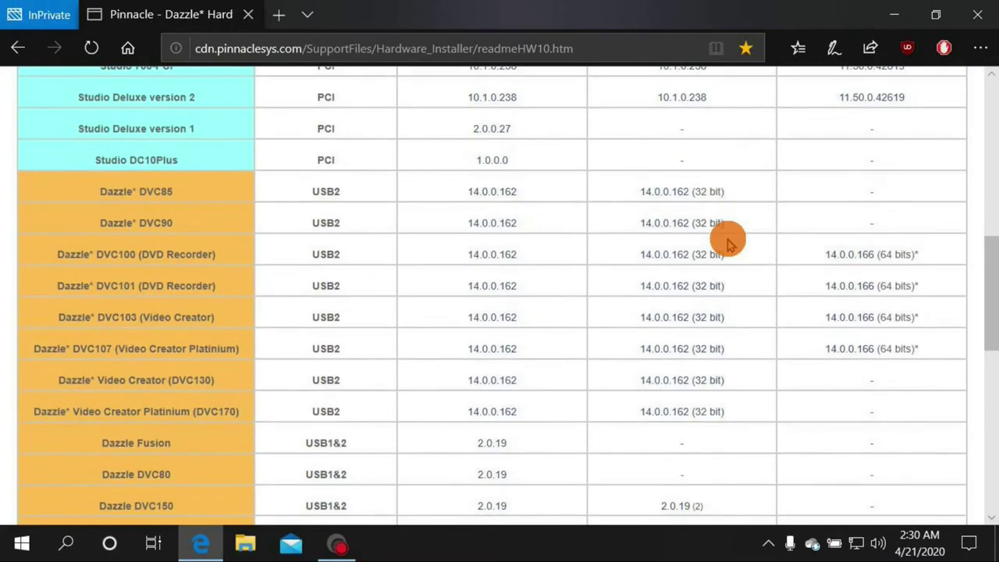
scroll(727, 242, down, 1)
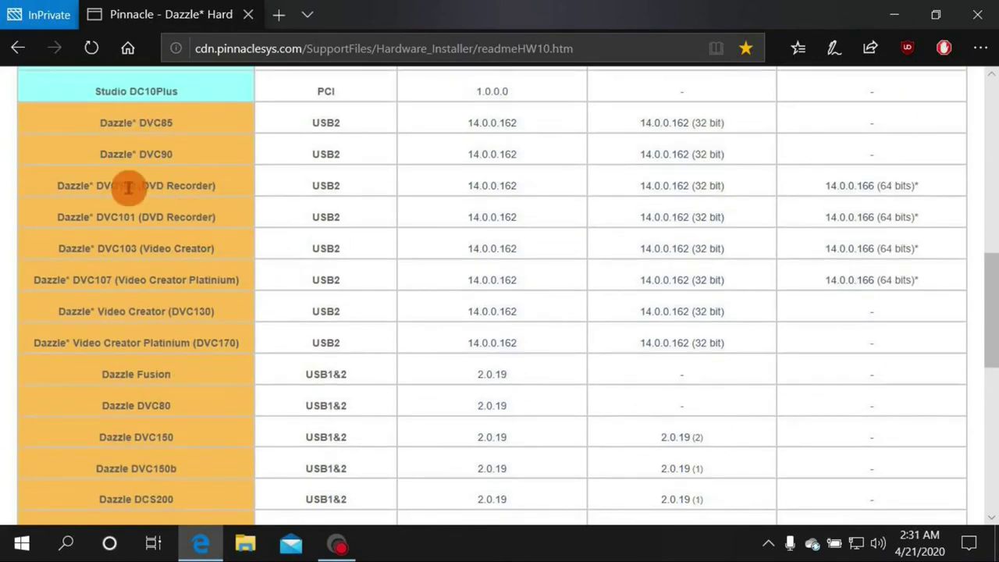
drag(57, 186, 223, 193)
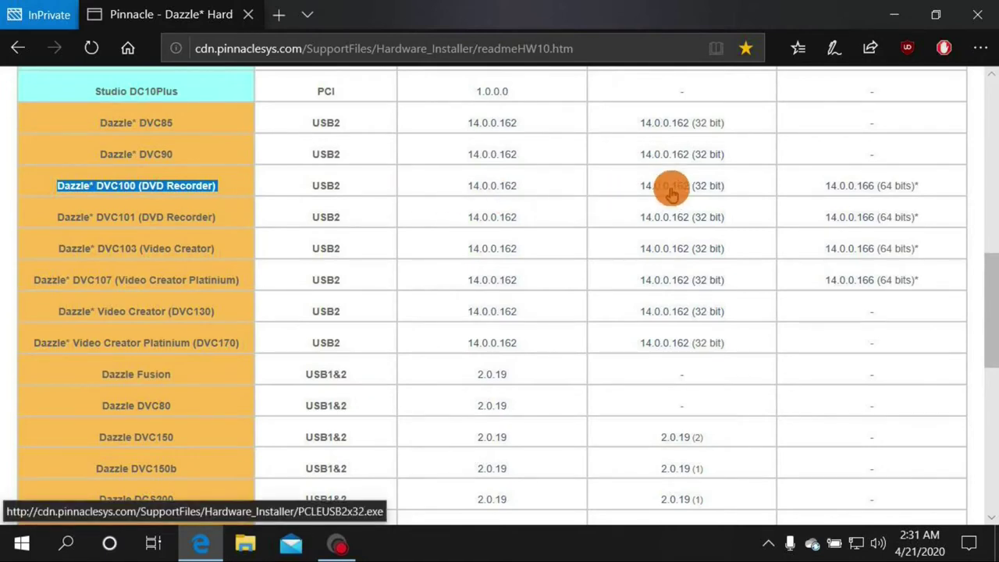
click(847, 187)
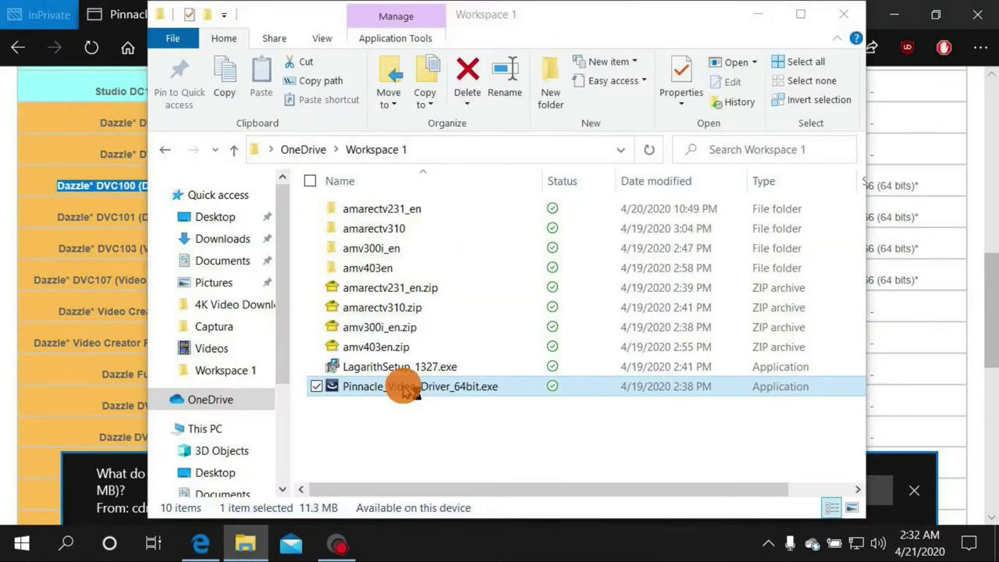
Run Pinnacle_Video_Driver_64bit.exe from the Workspace 1 folder and minimize the browser window
double_click(404, 387)
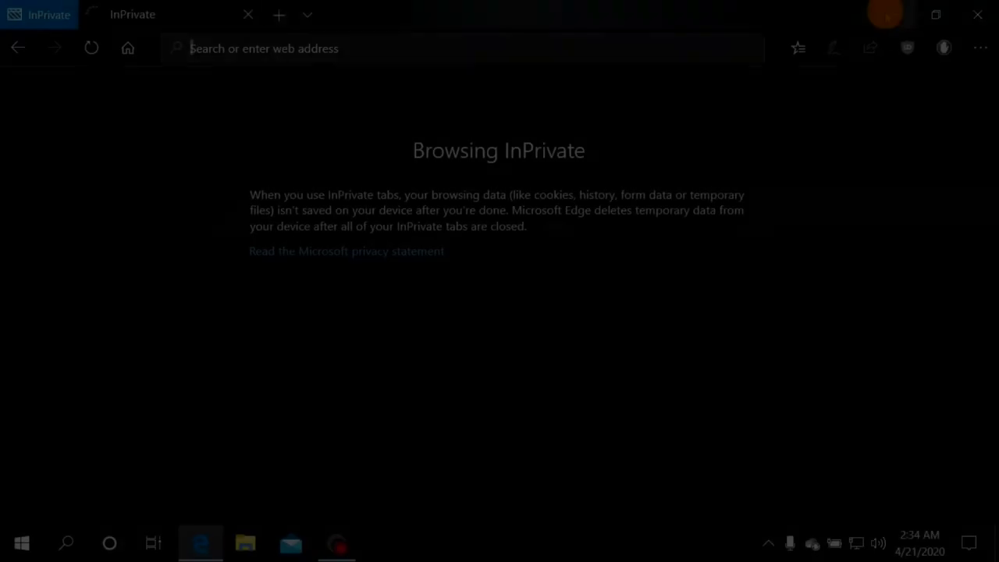
click(885, 11)
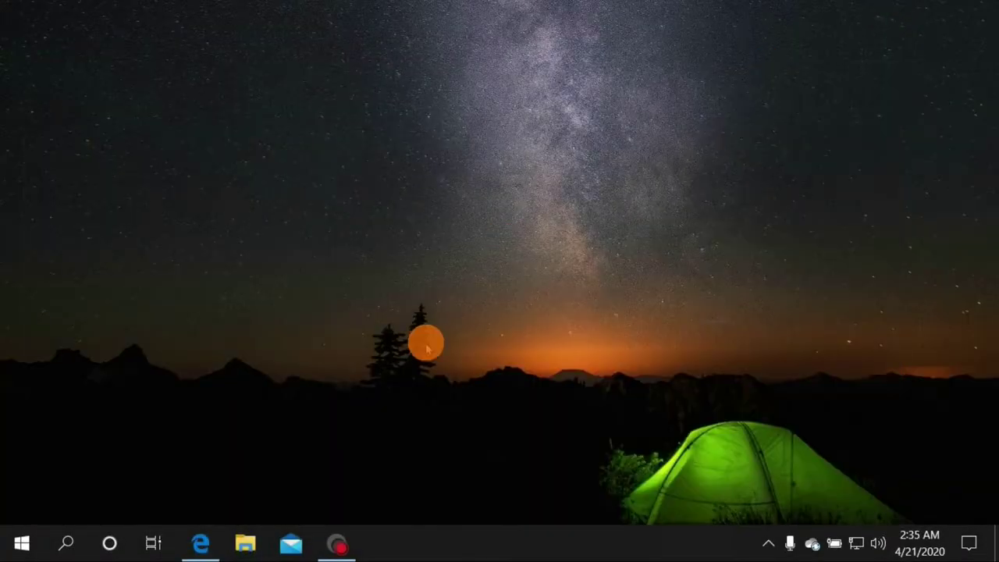
Open Device Manager and check the Dazzle DVC100 audio and video devices under Sound, video and game controllers
right_click(27, 532)
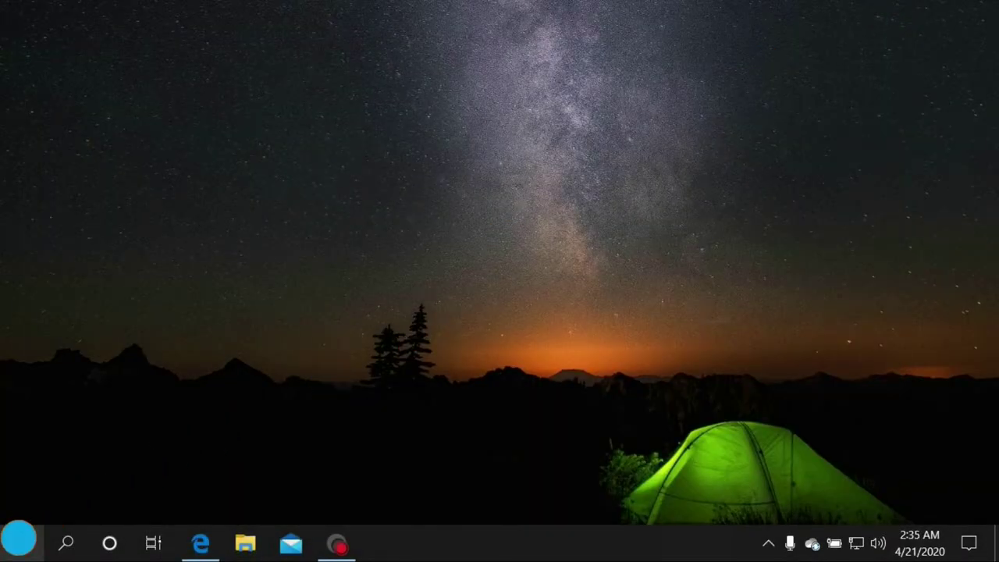
click(101, 169)
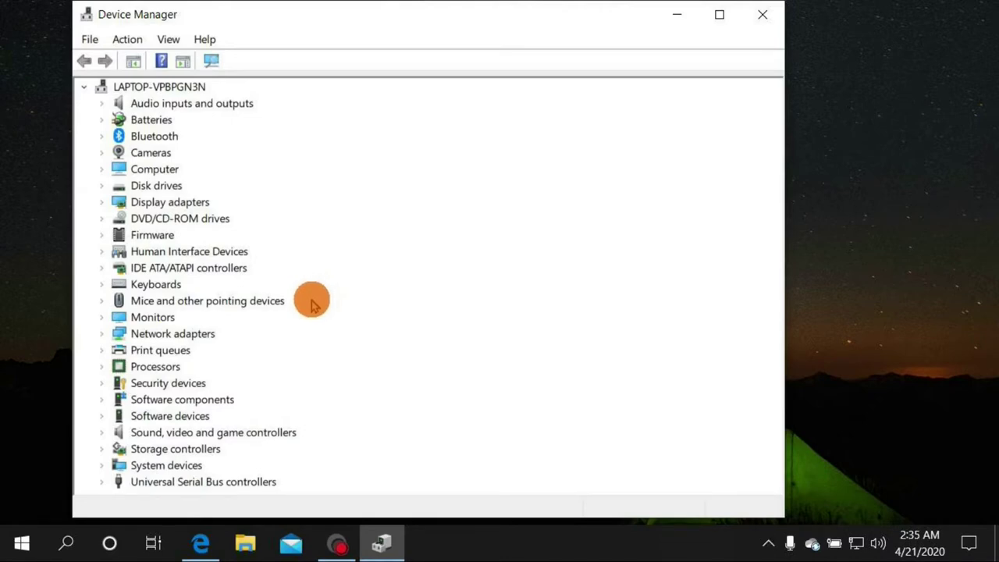
double_click(213, 433)
scroll(388, 367, down, 1)
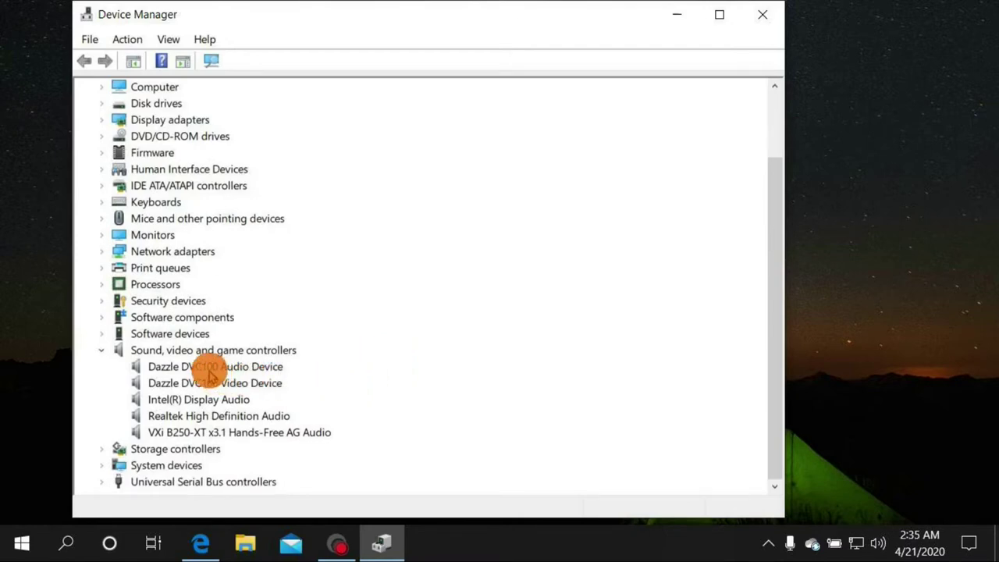
scroll(304, 382, up, 1)
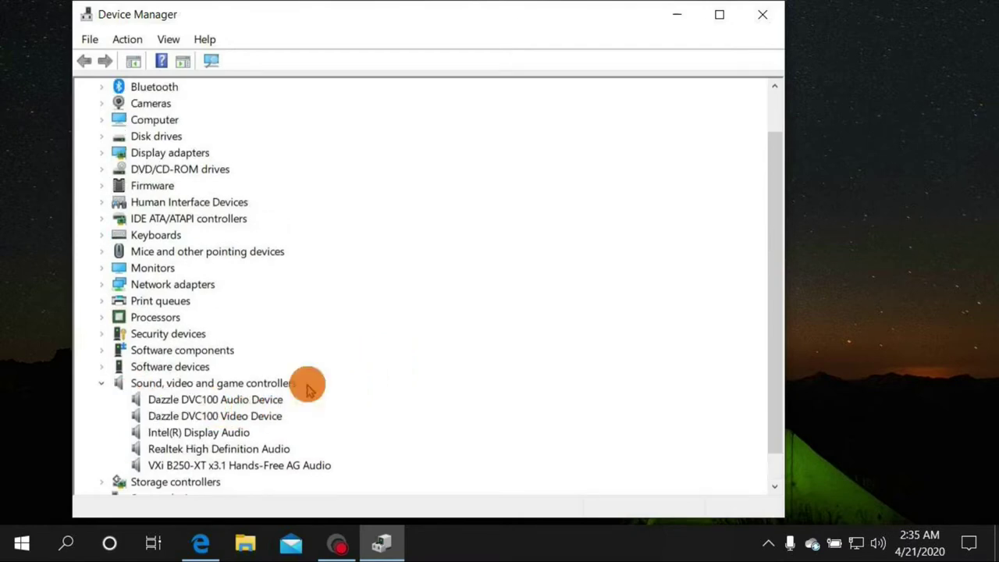
Point out the Dazzle DVC100 Audio Device and Video Device entries by selecting each, and close Device Manager
click(241, 399)
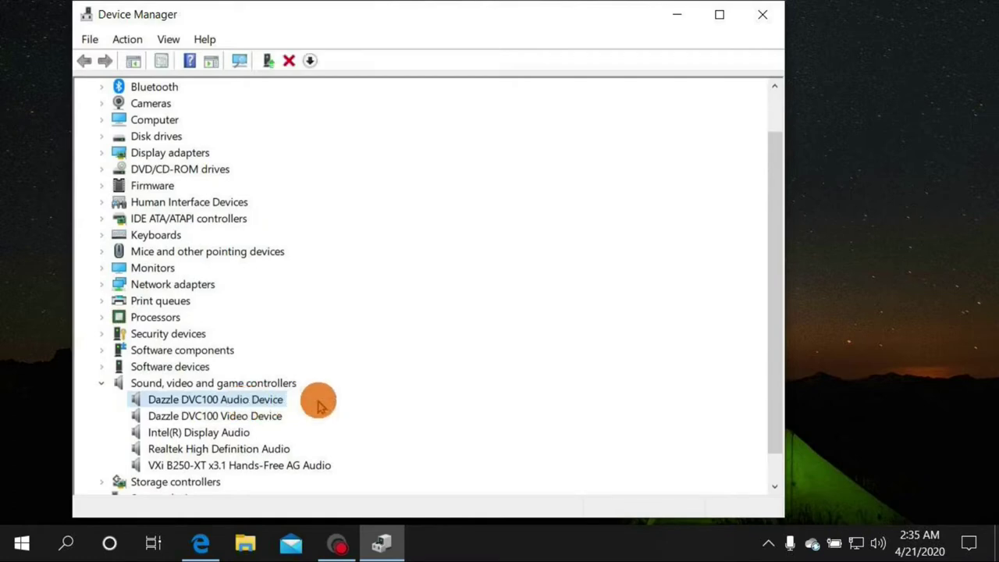
click(243, 418)
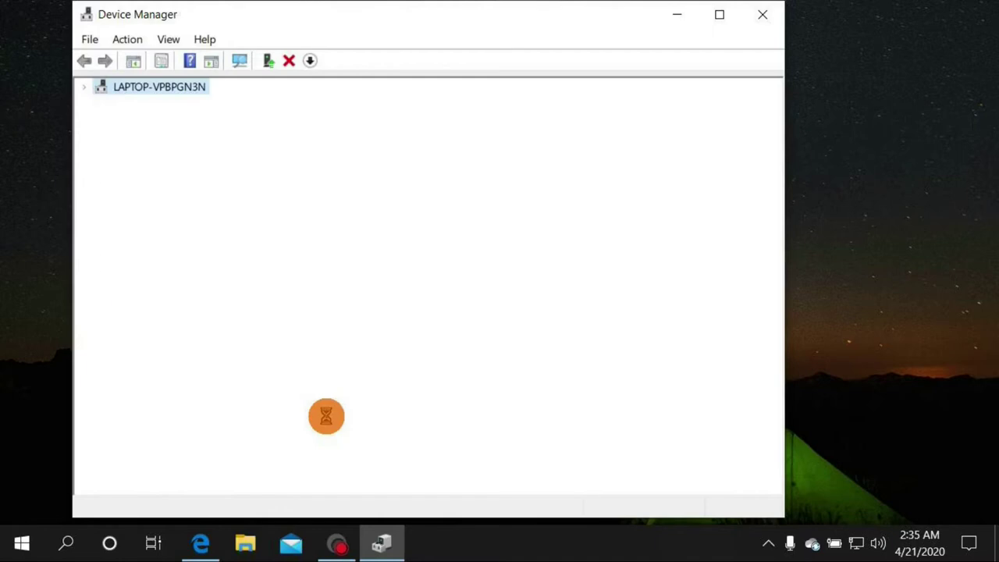
scroll(326, 419, down, 2)
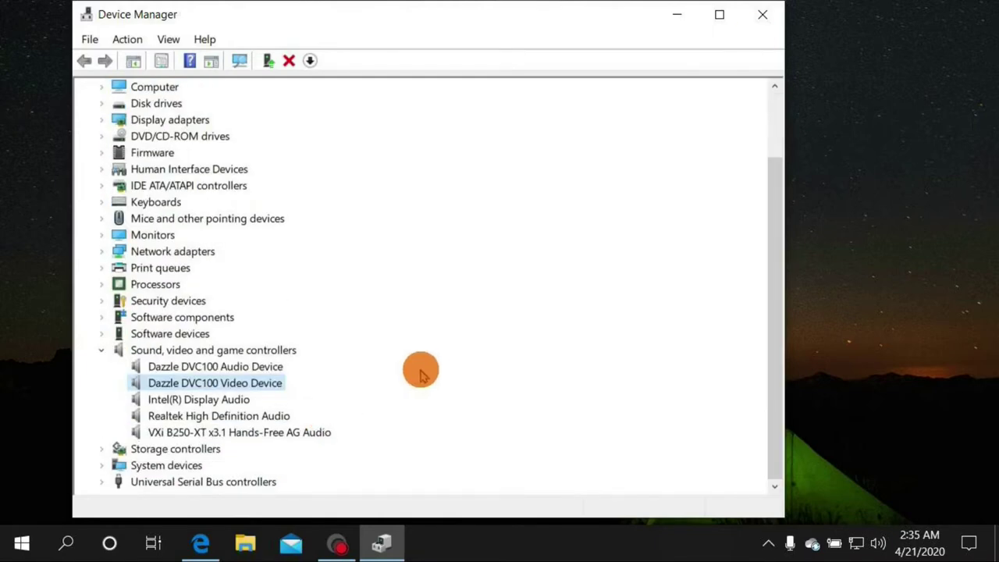
click(761, 16)
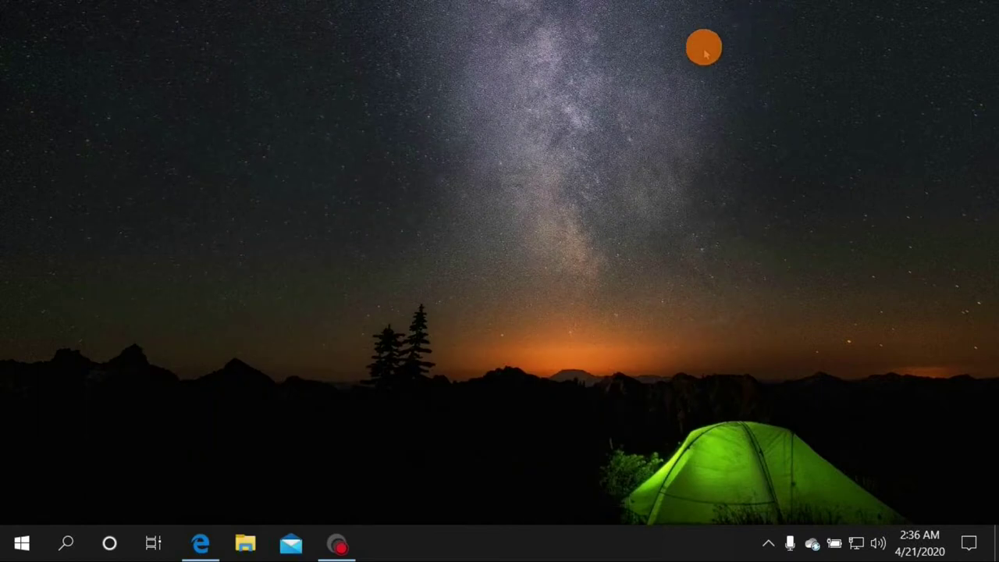
Switch to Microsoft Edge, load the favorited AmaRecTV 3.10 VideoHelp page, and highlight its web address
click(193, 546)
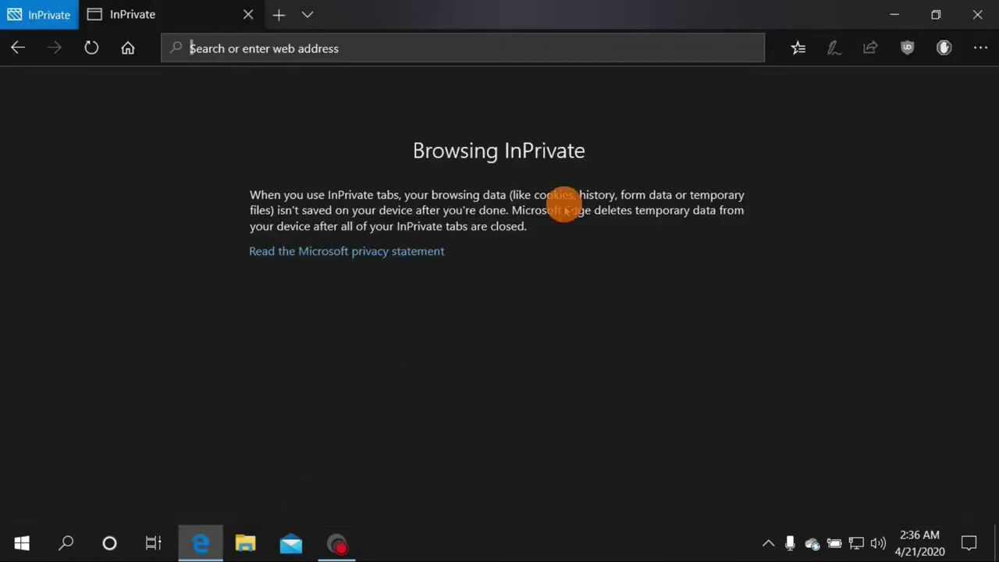
click(792, 51)
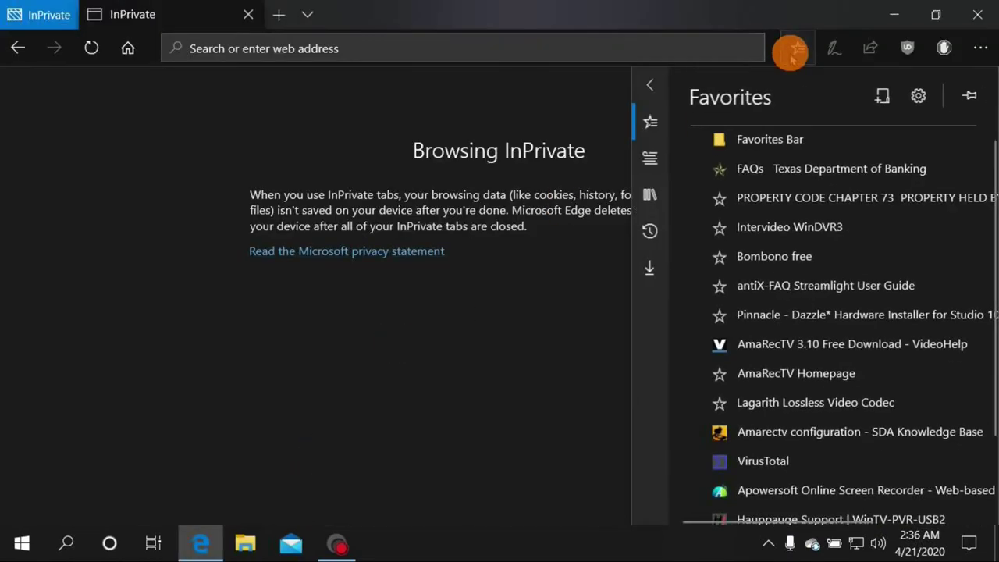
click(764, 346)
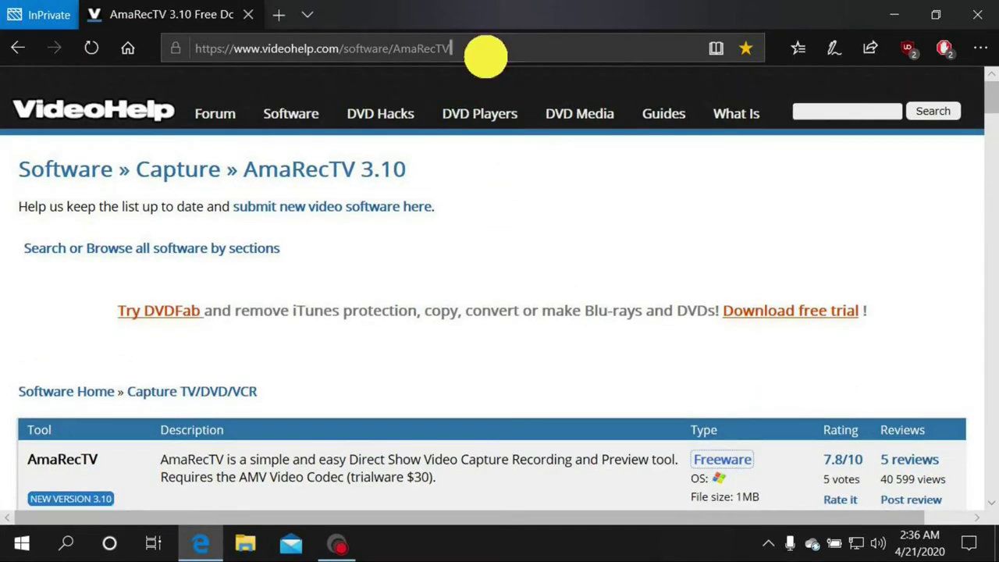
click(486, 50)
mouse_move(290, 102)
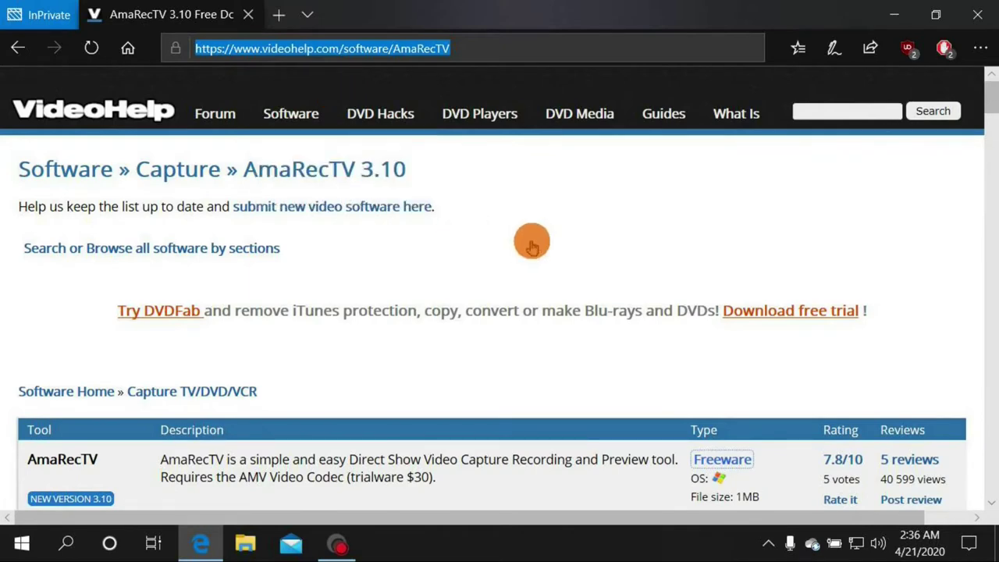
Review the AmaRecTV description and highlight the words "Requires the AMV Video Codec"
scroll(519, 248, down, 4)
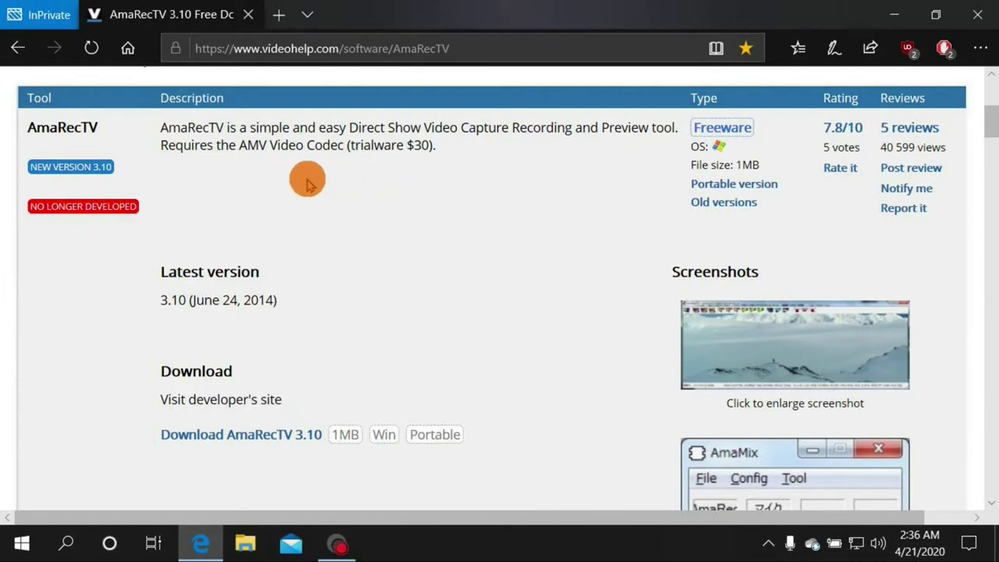
drag(161, 145, 343, 150)
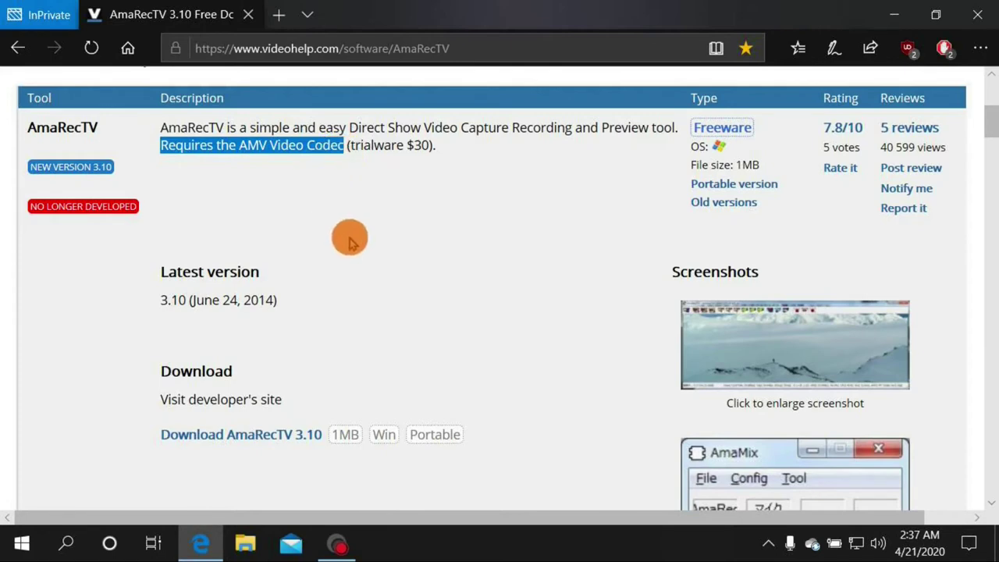
scroll(356, 238, down, 1)
scroll(356, 238, up, 1)
Request the AmaRecTV 3.10 download and cancel the prompt for amarectv310.zip
scroll(357, 238, down, 1)
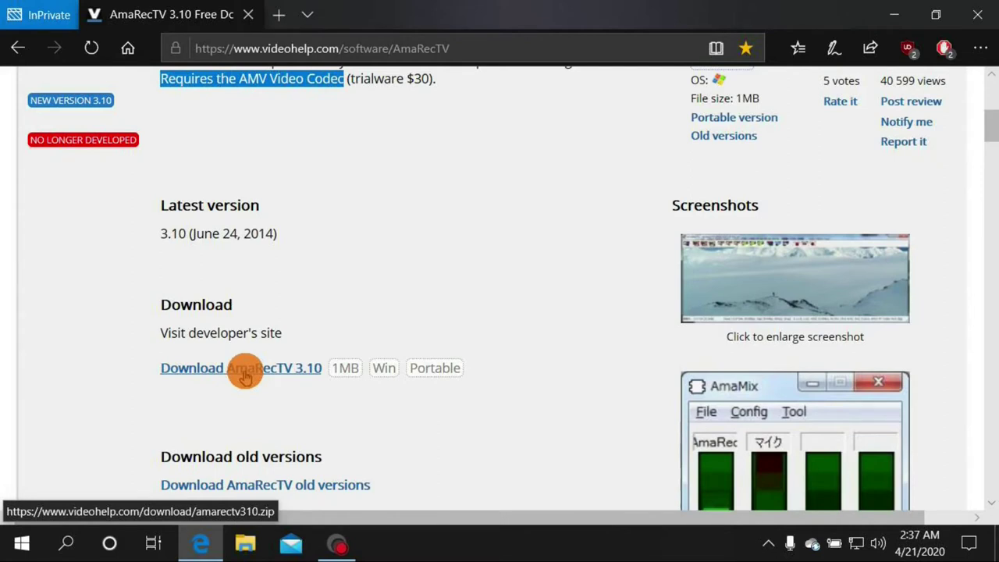
click(244, 375)
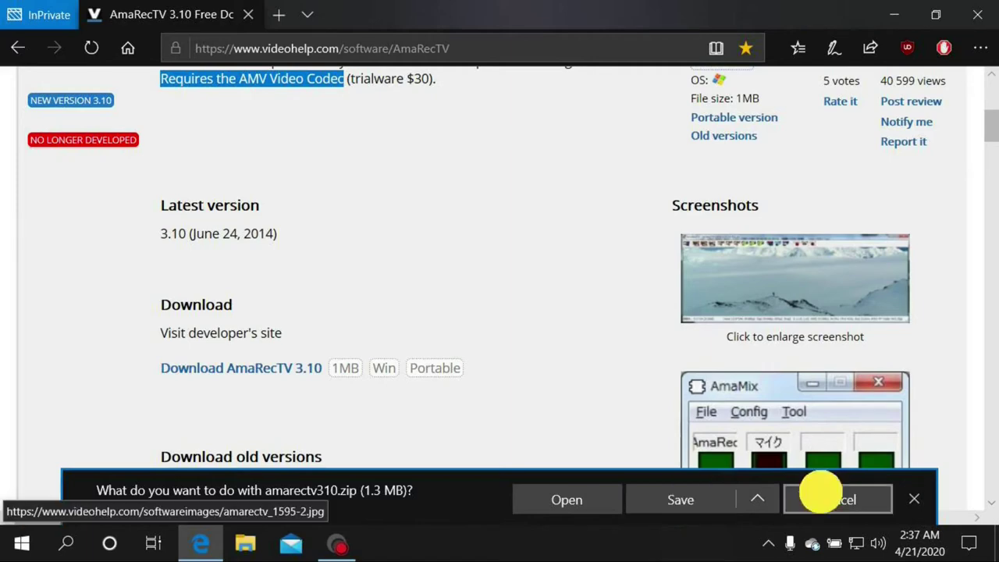
click(820, 491)
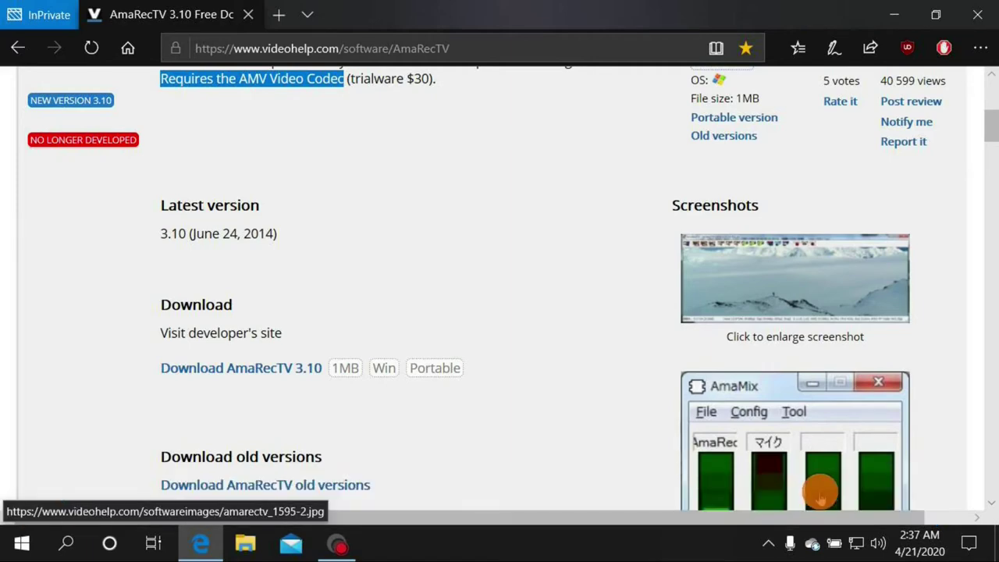
Find AmaRecTV.exe in the amarectv310 folder of OneDrive's Workspace 1 folder, and close File Explorer
right_click(812, 547)
click(881, 261)
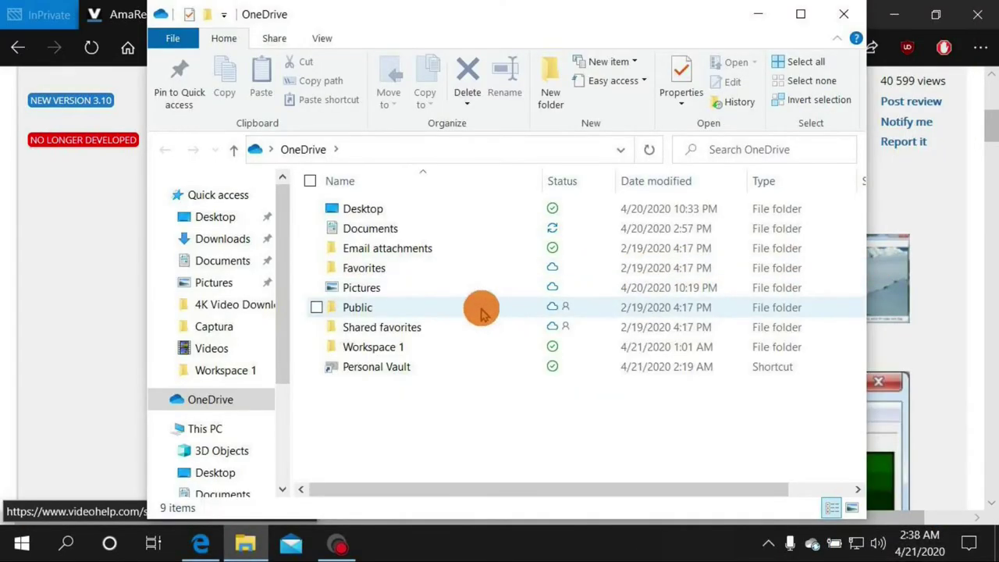
double_click(386, 346)
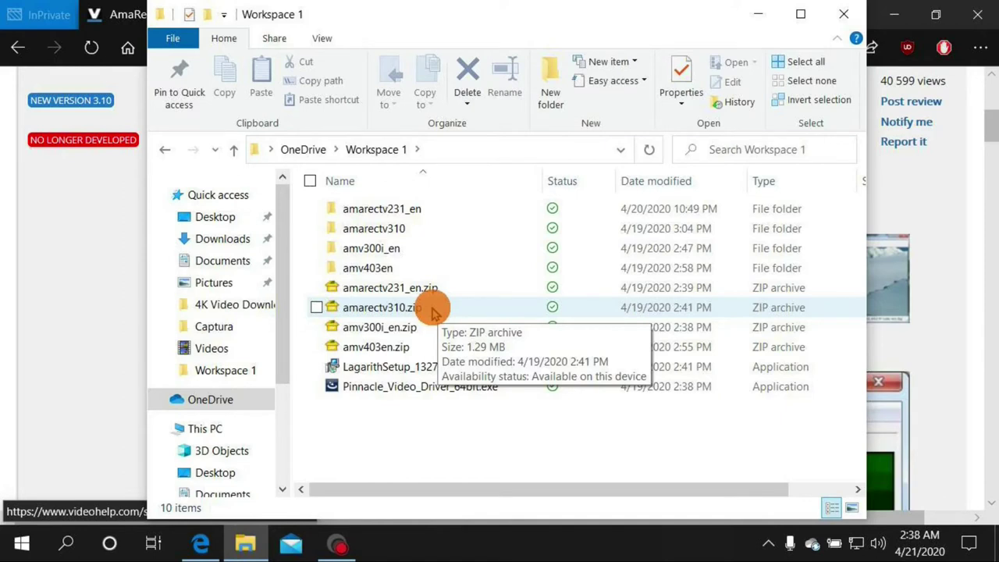
double_click(429, 230)
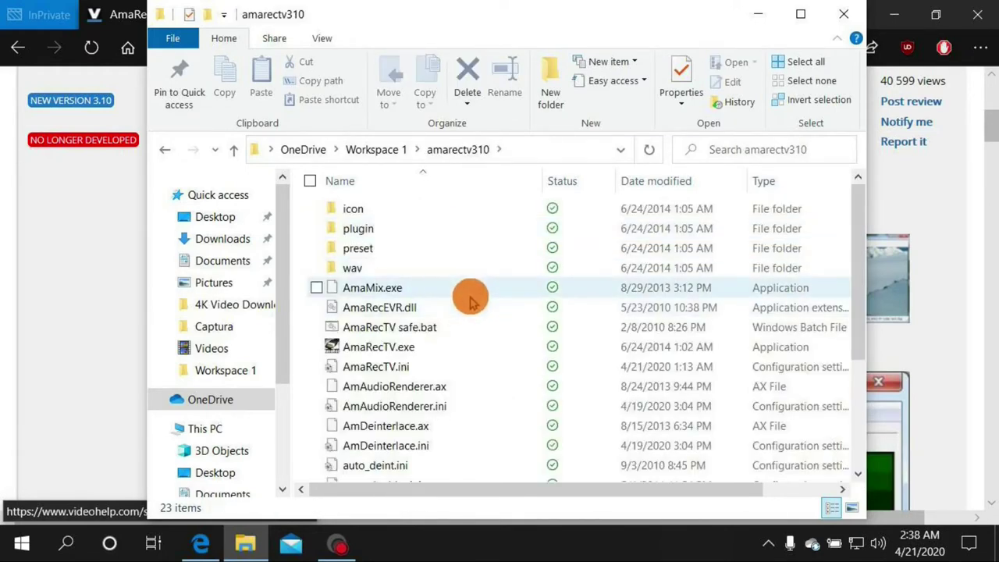
click(386, 347)
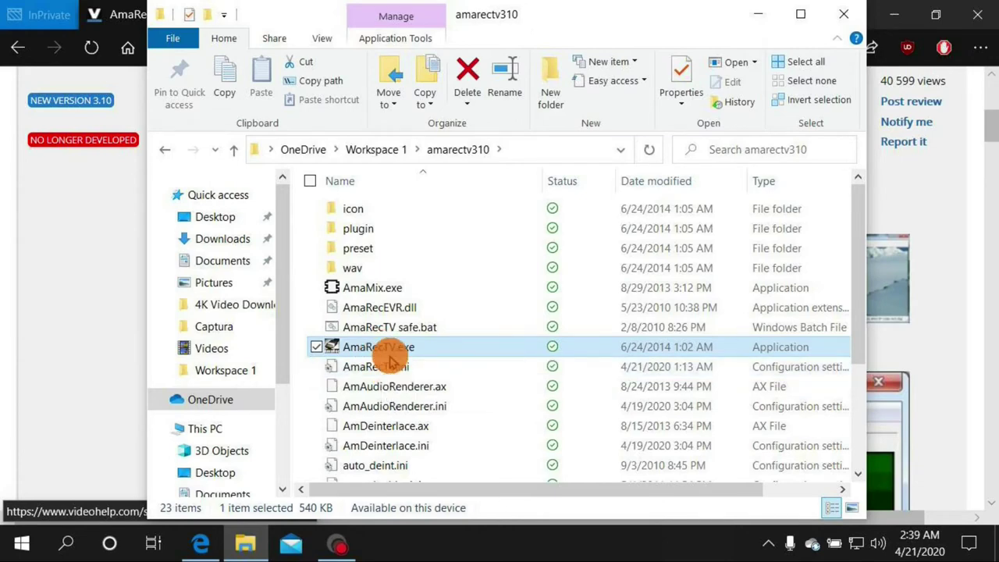
click(844, 17)
Load the favorited AmaRecTV Homepage in the browser and highlight its web address
scroll(450, 237, up, 2)
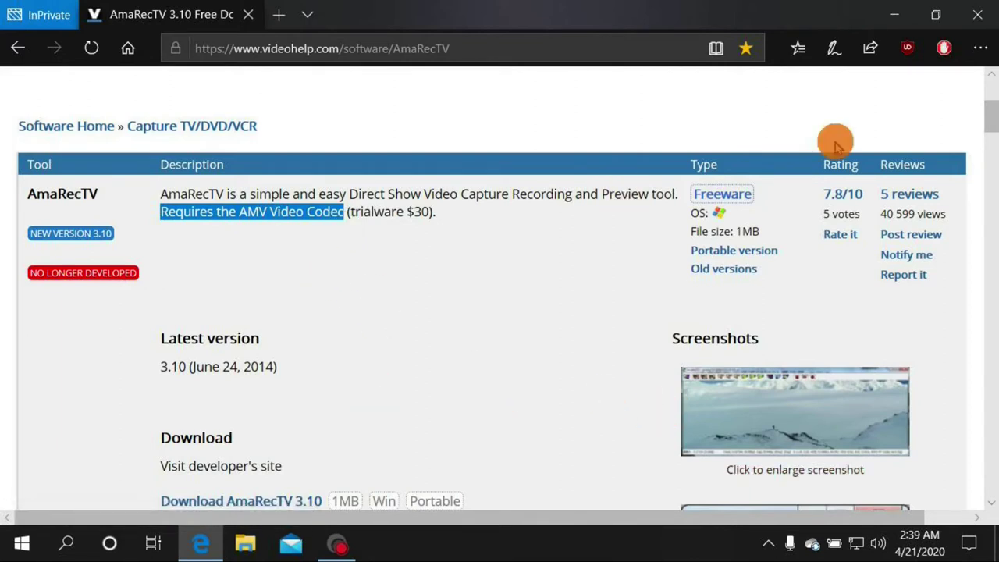
click(797, 49)
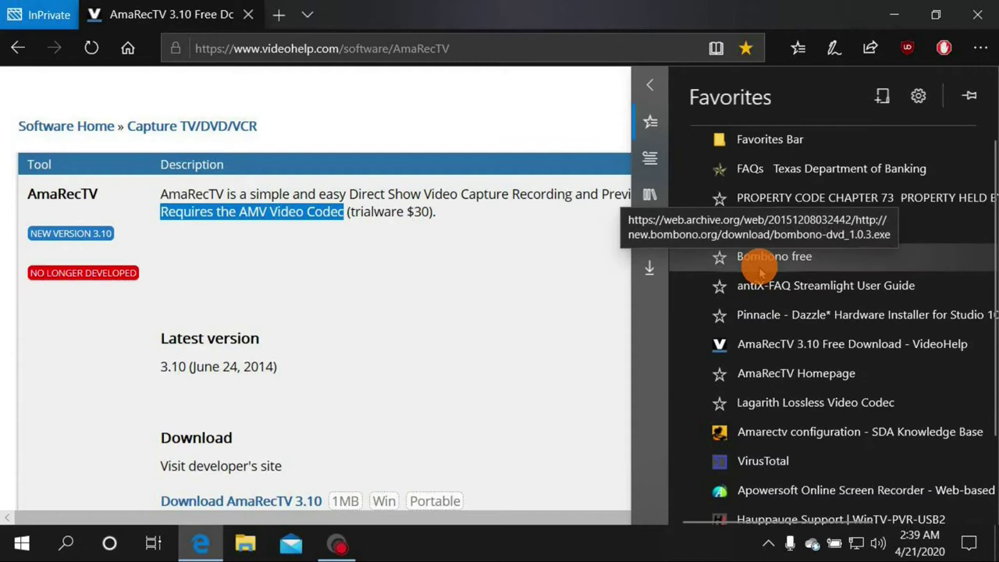
click(748, 374)
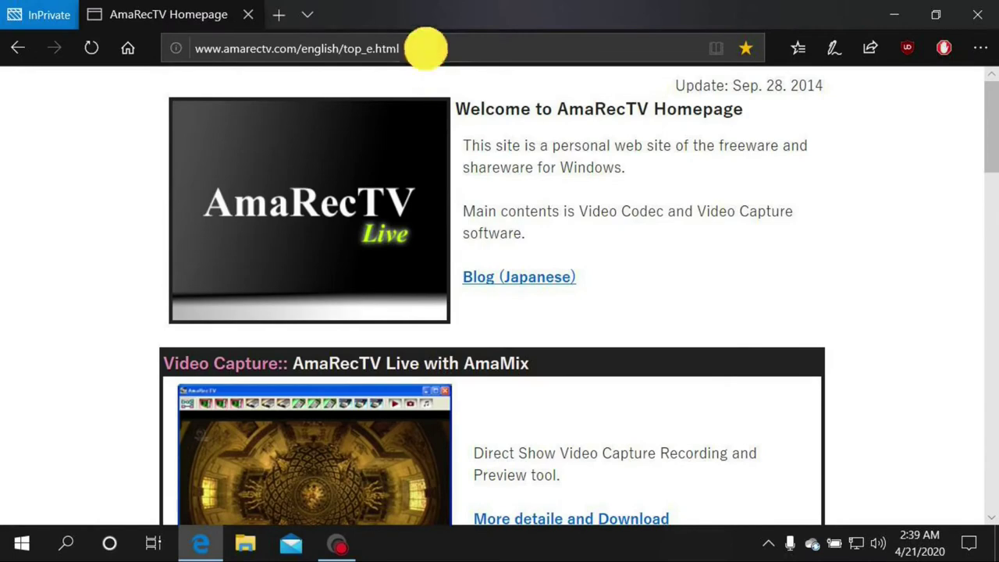
click(426, 48)
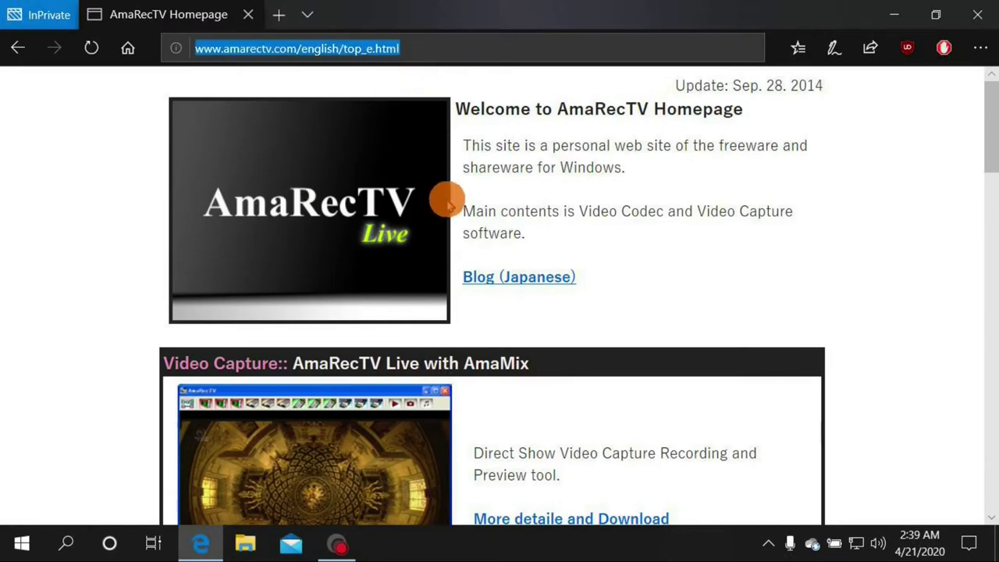
Open the AMV4 Video Codec details page from the homepage and request the Ver4.03 download
scroll(551, 277, down, 4)
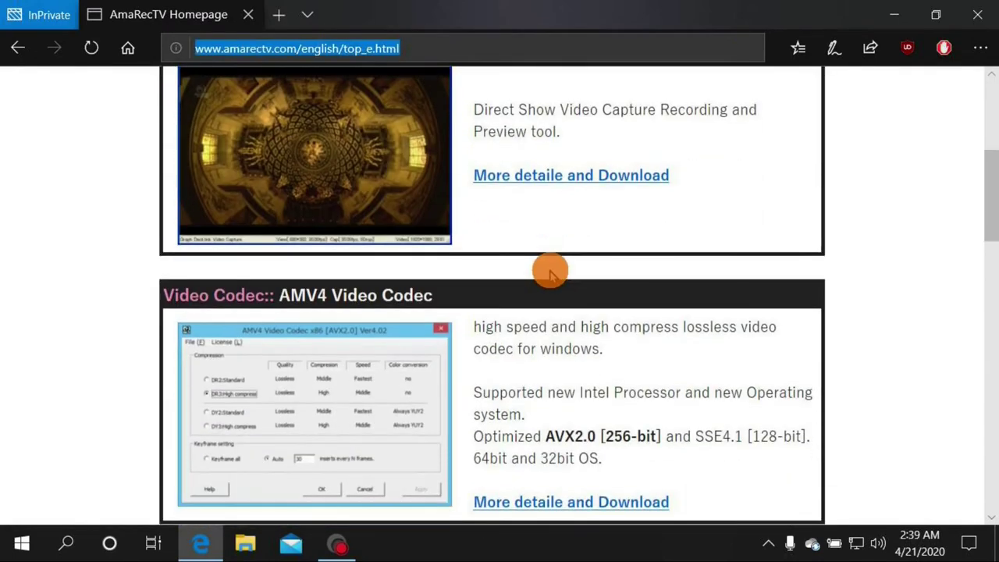
scroll(572, 271, down, 2)
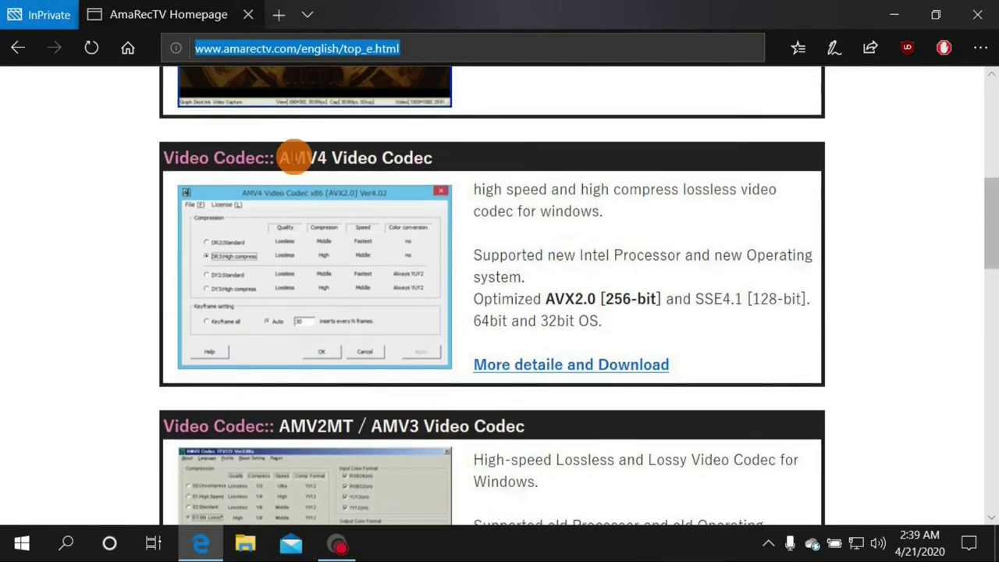
drag(281, 159, 494, 159)
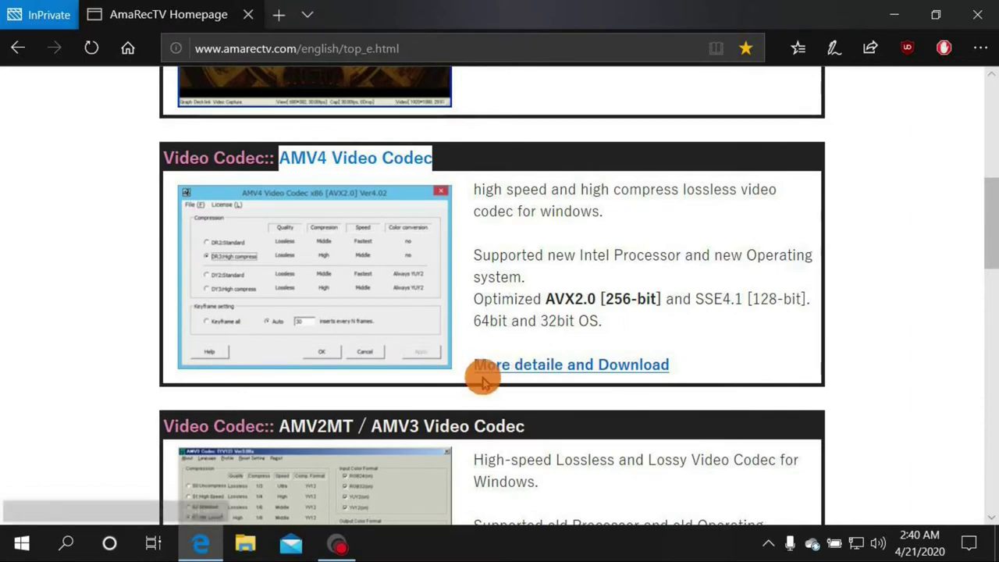
click(593, 364)
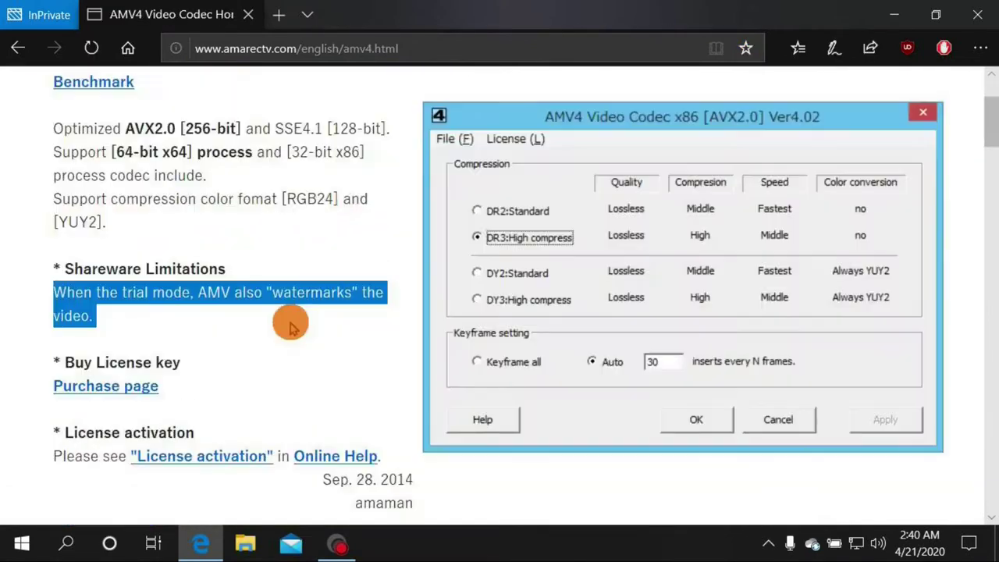
scroll(290, 326, down, 5)
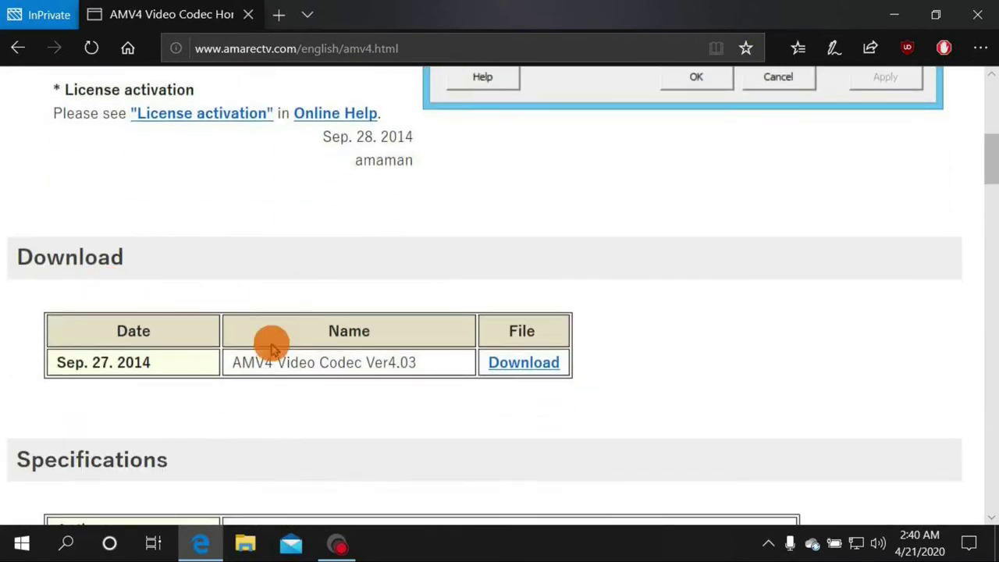
click(506, 370)
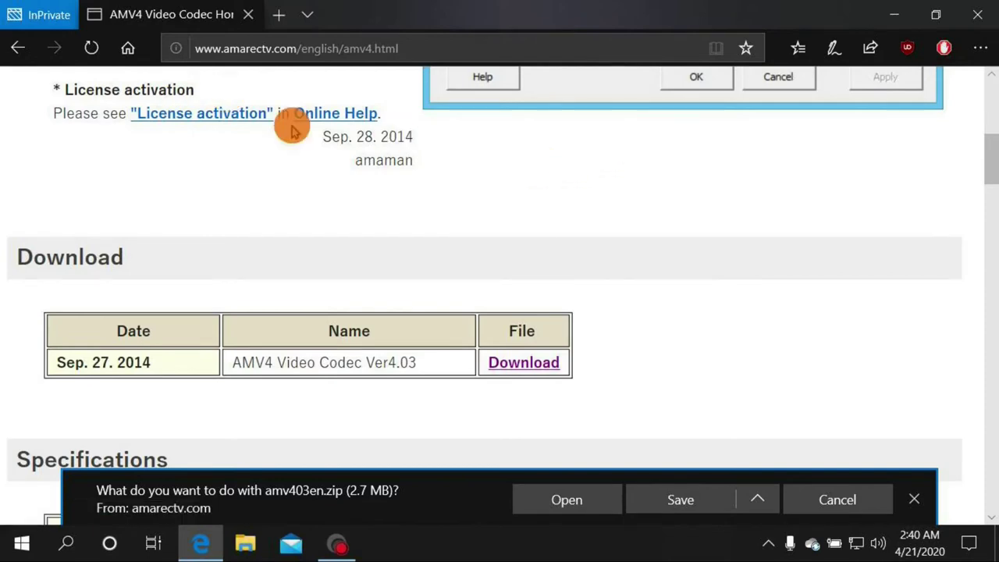
Return to the homepage, open the AMV2MT / AMV3 Video Codec details page, and cancel the pending amv403en.zip download
click(17, 49)
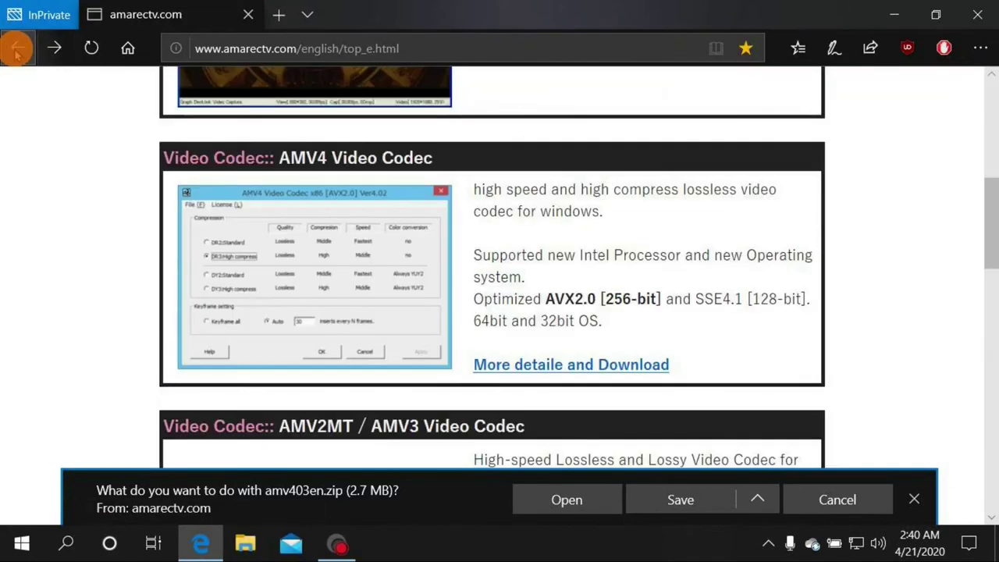
scroll(743, 292, down, 3)
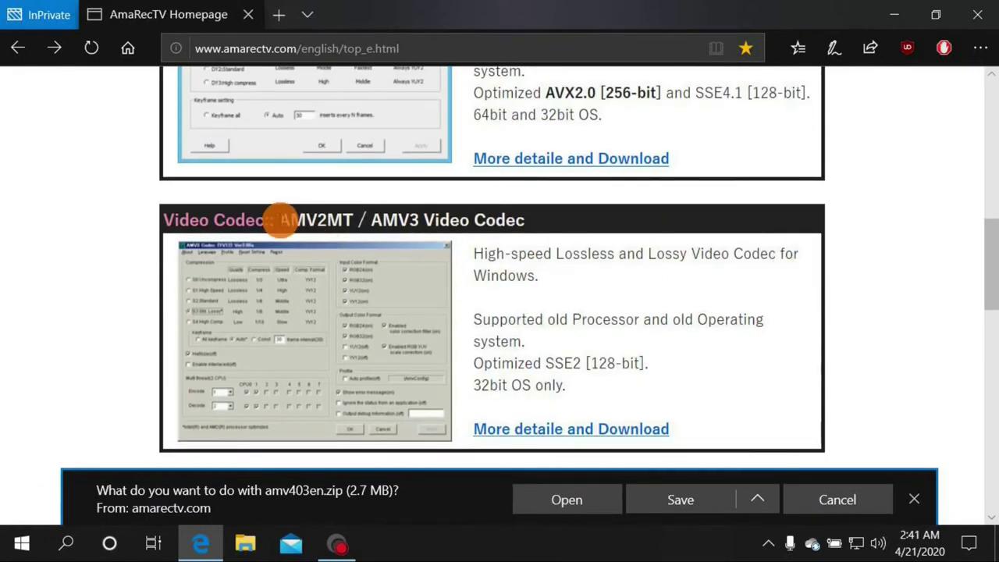
click(526, 429)
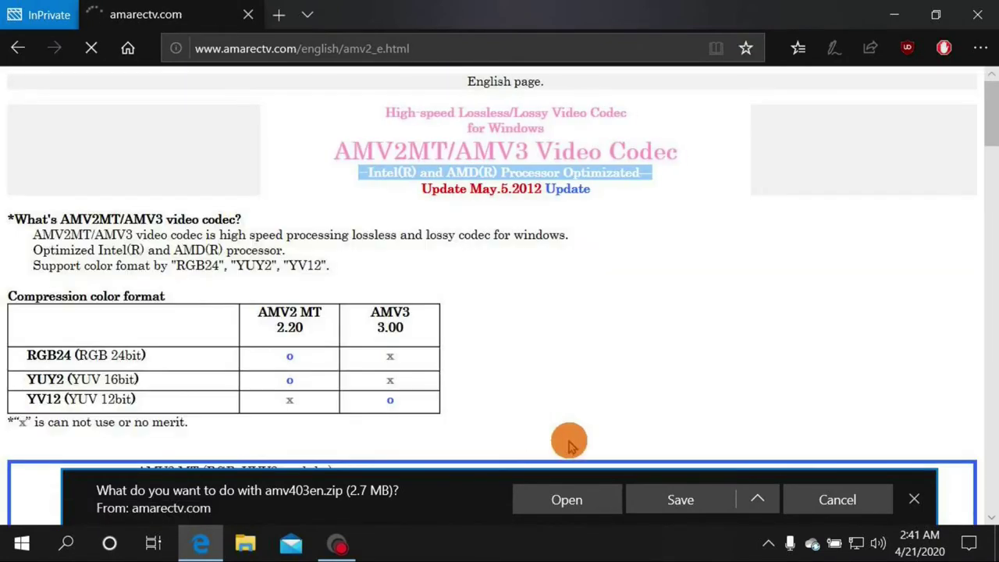
click(835, 500)
Find the File download table and request the AMV2MT Ver2.20i and AMV3 Ver3.00i codec download
scroll(468, 355, down, 8)
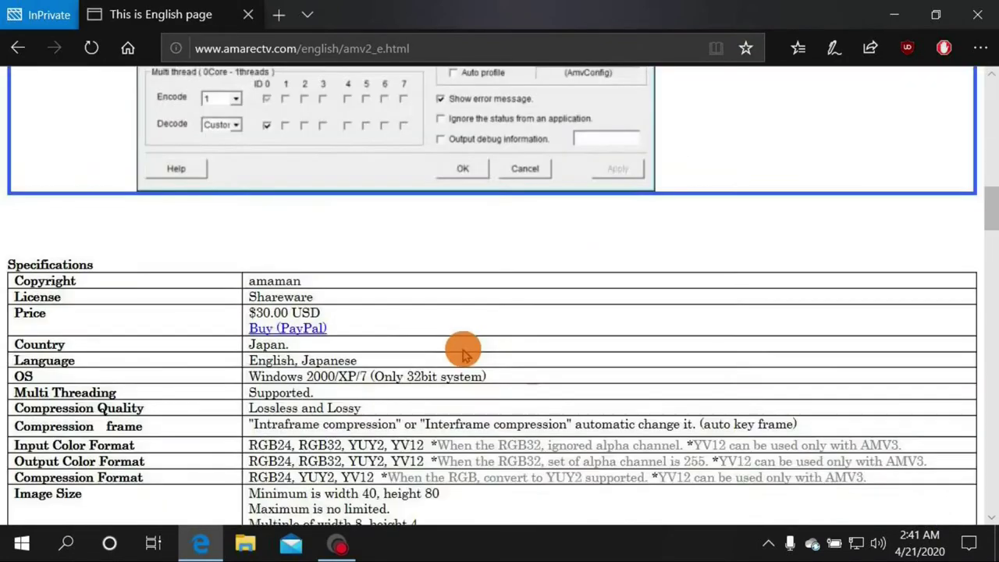
scroll(463, 355, down, 2)
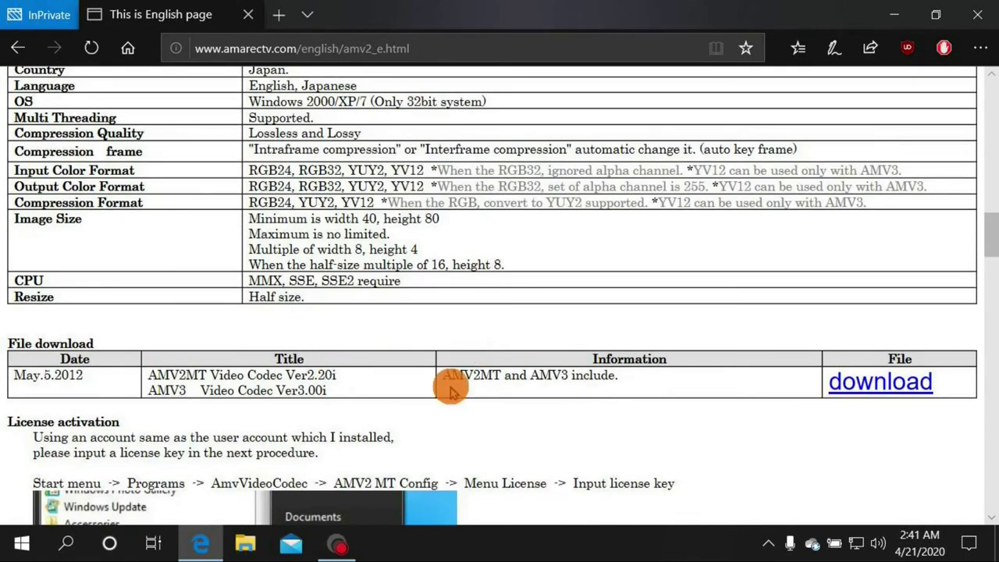
click(849, 384)
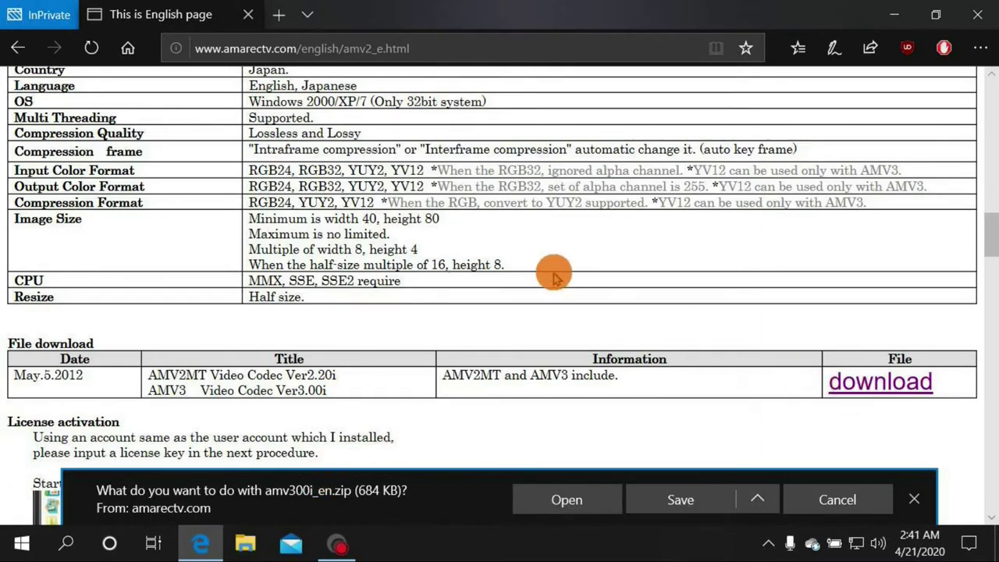
Load the favorited Lagarith Lossless Video Codec page
click(796, 48)
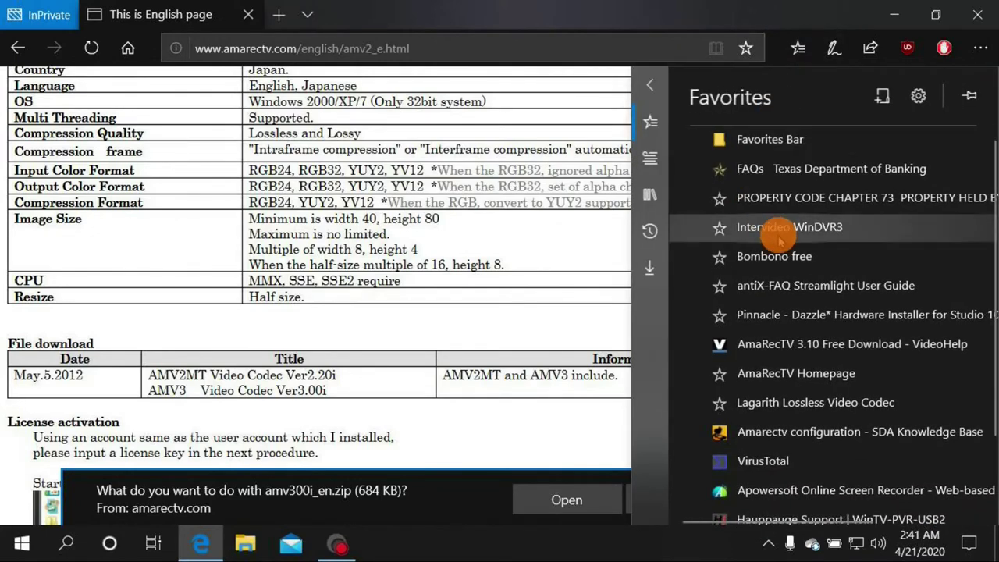
click(779, 402)
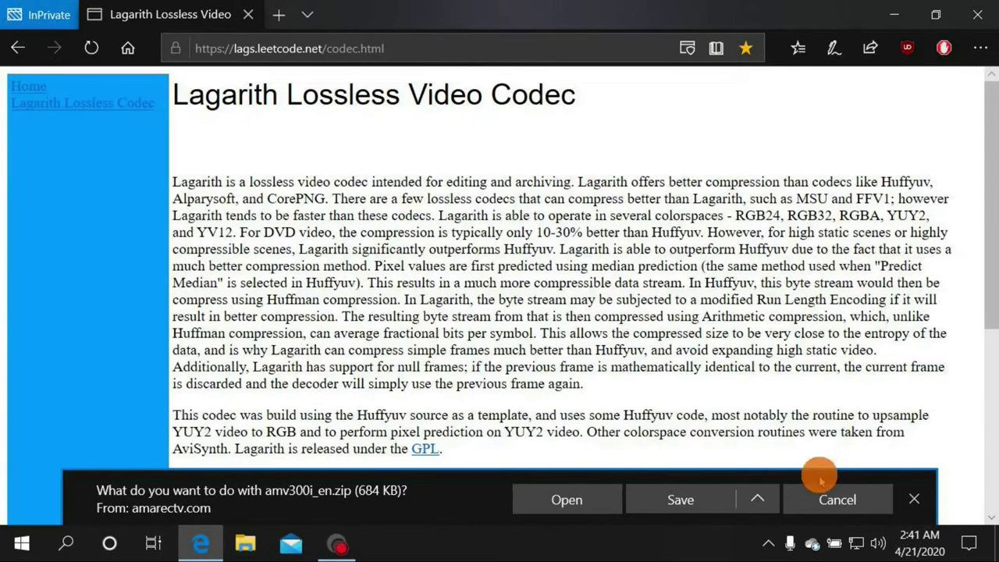
Cancel the pending amv300i_en.zip download, request the Lagarith Installer (v1.3.27) and dismiss its download prompt too
click(815, 490)
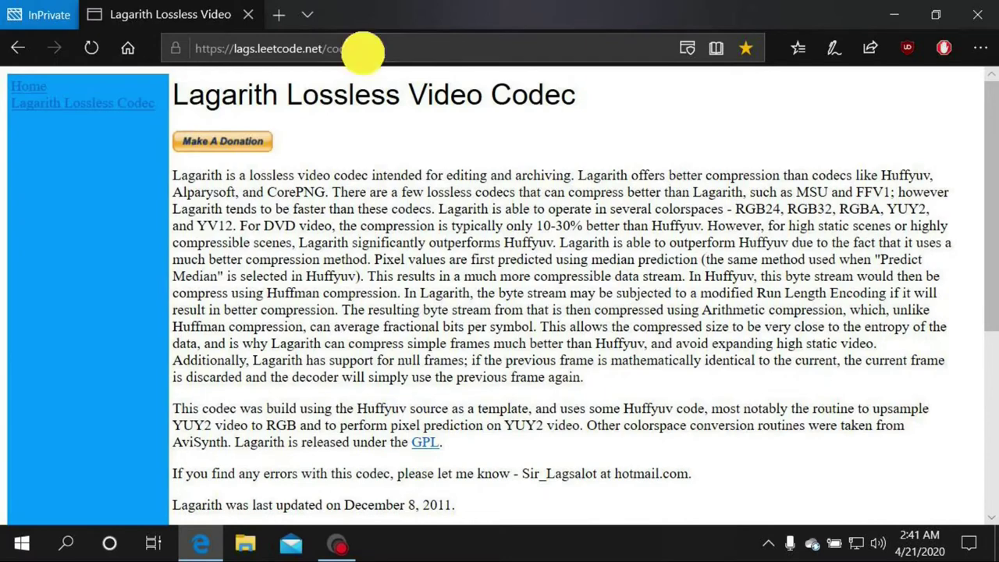
click(364, 48)
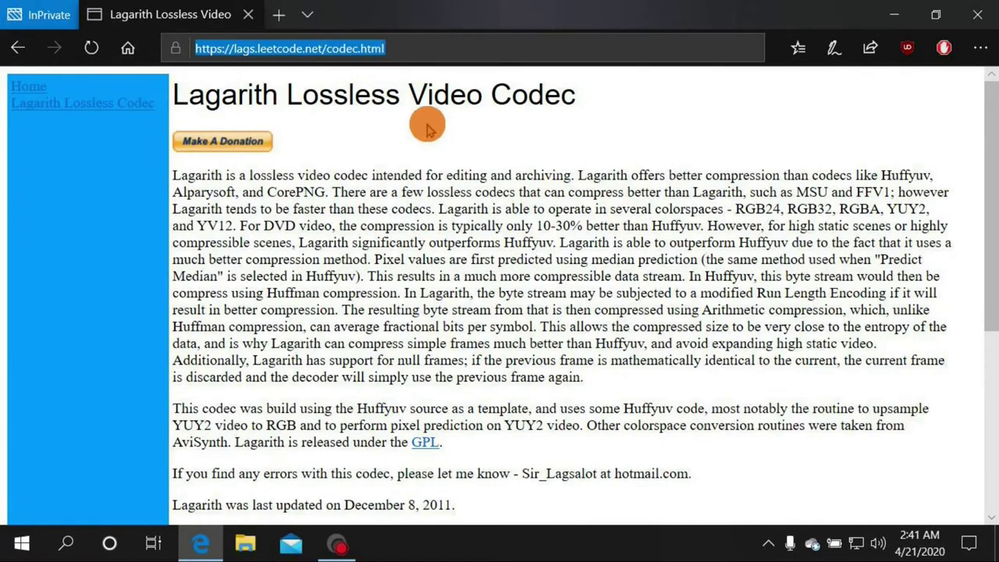
scroll(433, 152, down, 1)
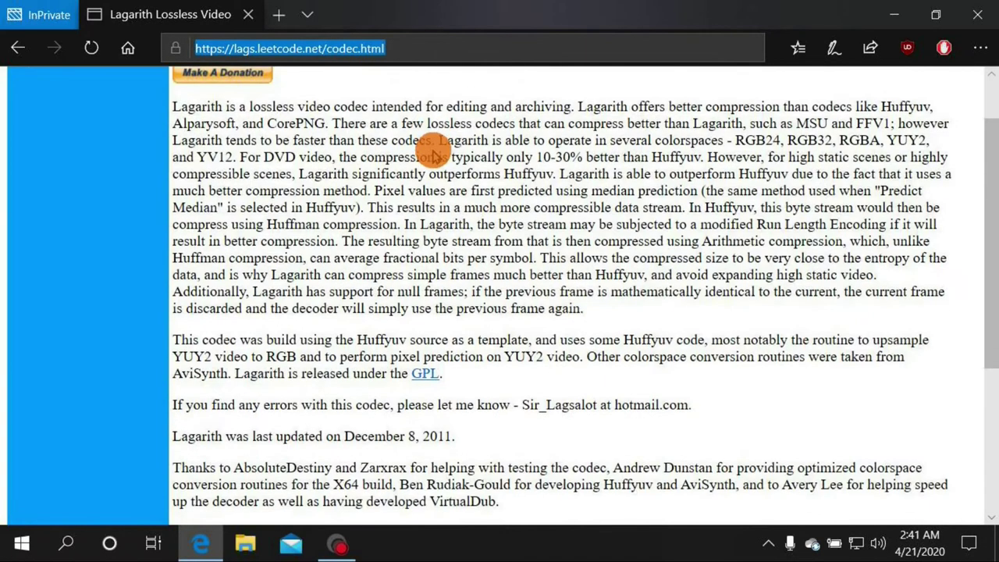
scroll(433, 153, down, 1)
scroll(433, 152, down, 3)
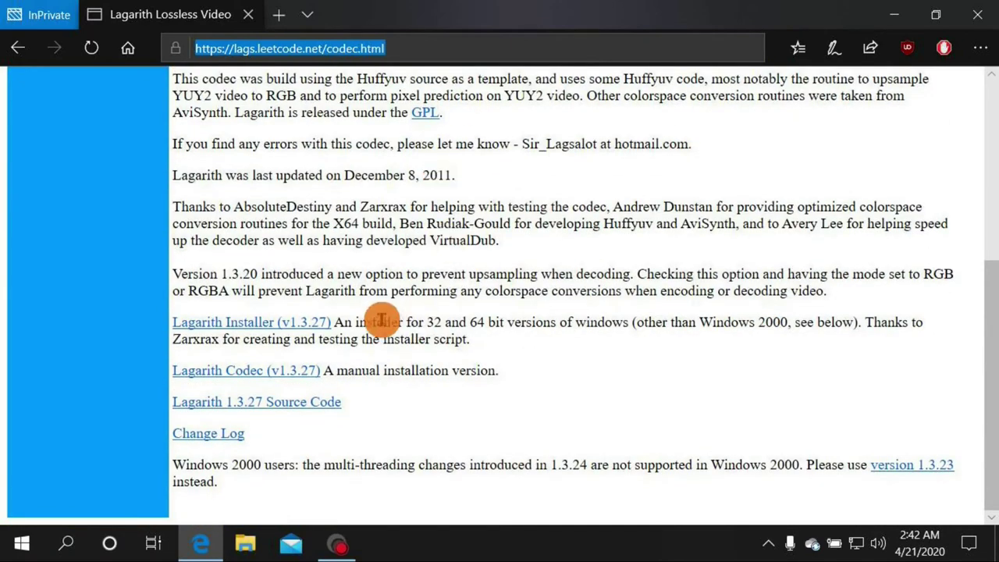
click(265, 324)
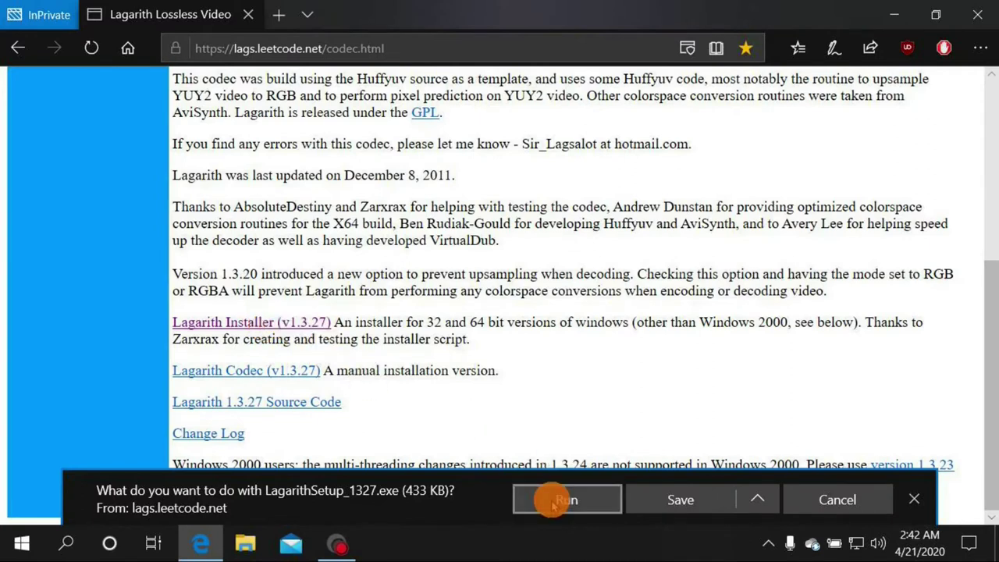
click(837, 502)
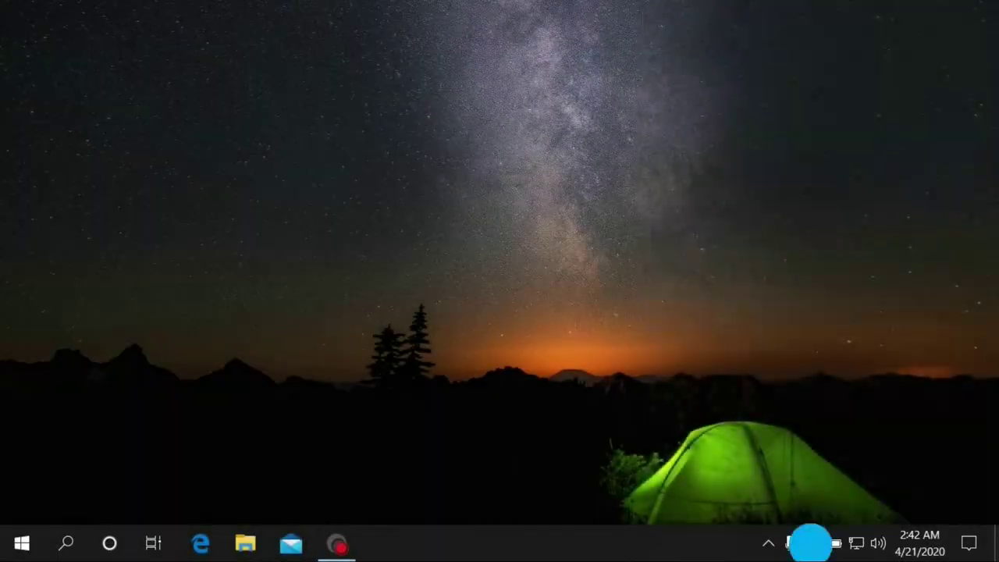
Switch to the local OneDrive folder and open its Workspace 1 folder
right_click(811, 543)
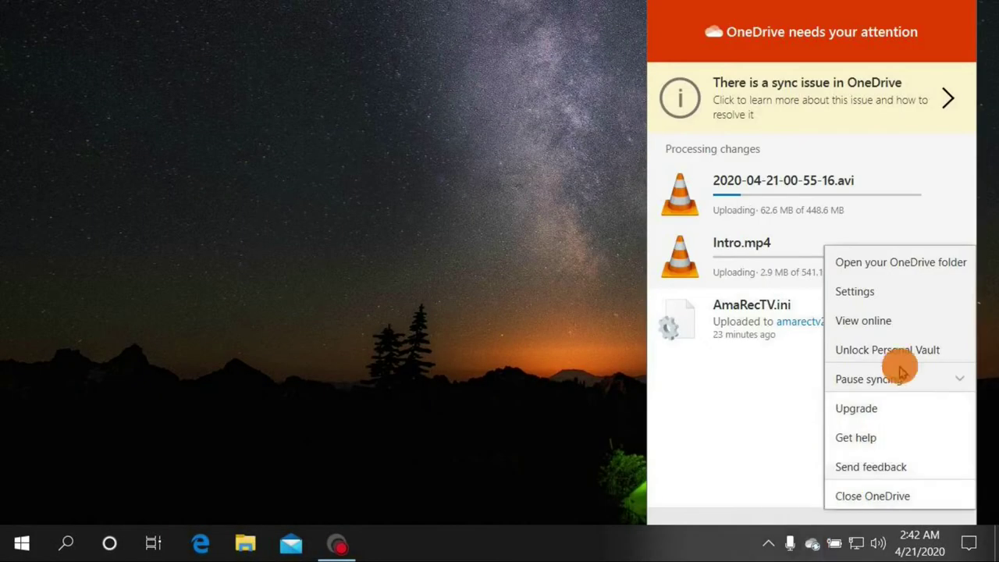
click(907, 262)
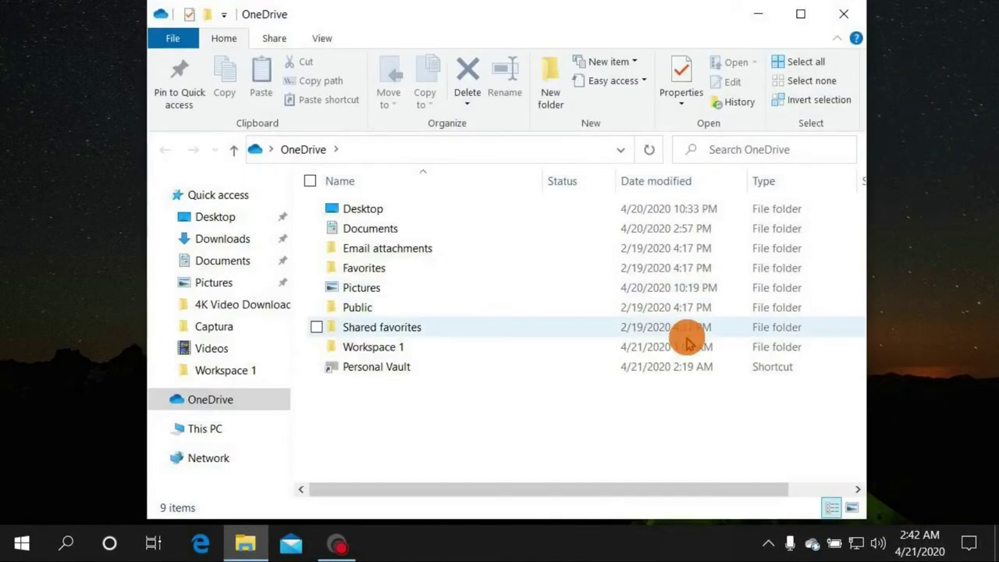
double_click(374, 347)
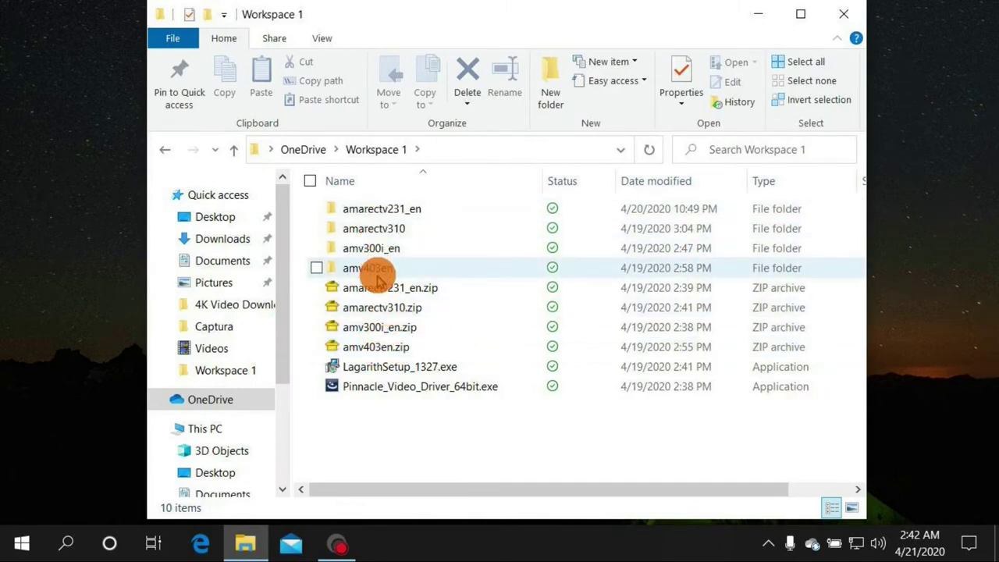
Open the amv403en folder, inspect the AMV4 codec installers and select amv4_setup_64bit_en.msi
double_click(377, 273)
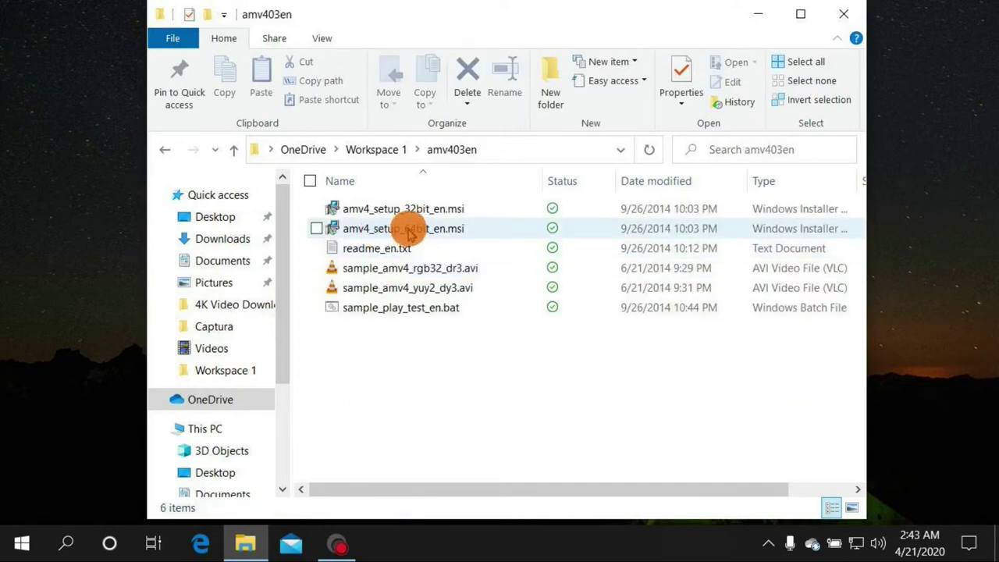
mouse_move(406, 234)
mouse_move(411, 217)
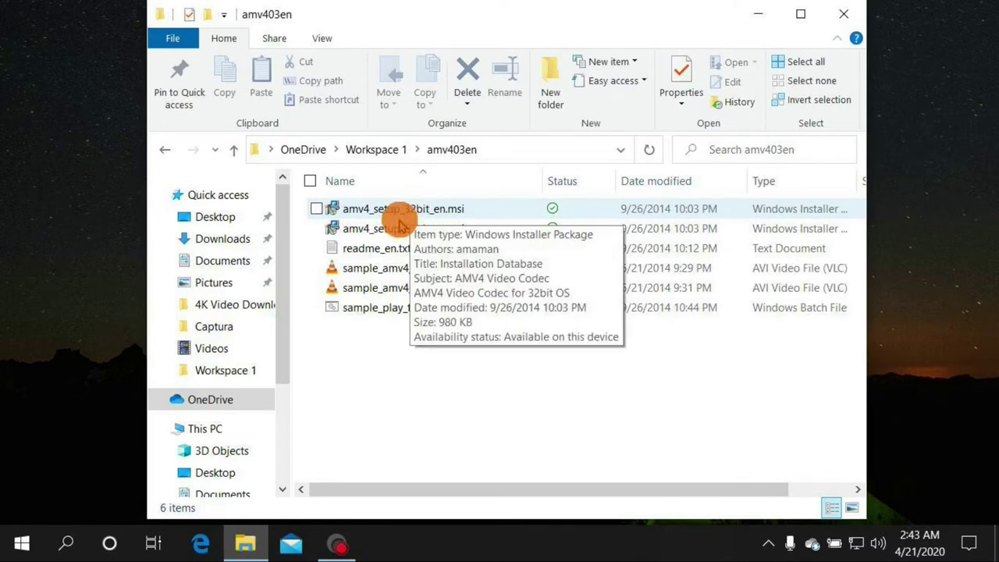
click(390, 229)
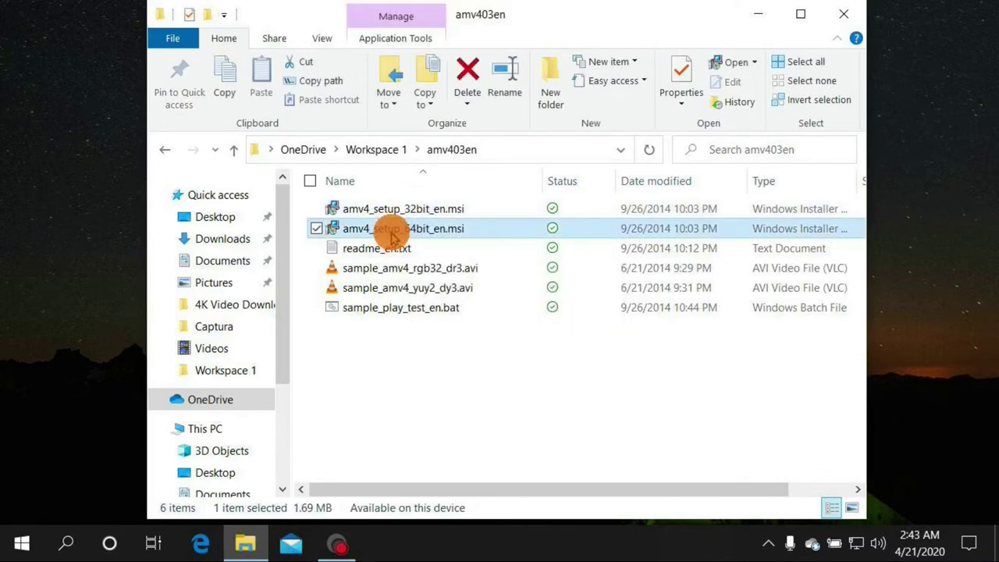
mouse_move(390, 234)
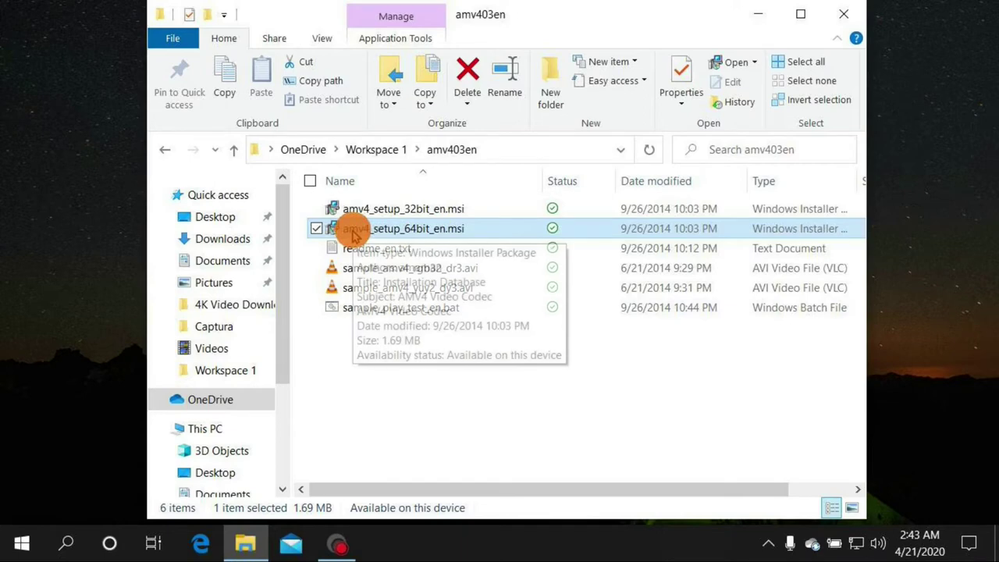
Return to Workspace 1, open the amv300i_en folder and start setup_en.exe
click(233, 149)
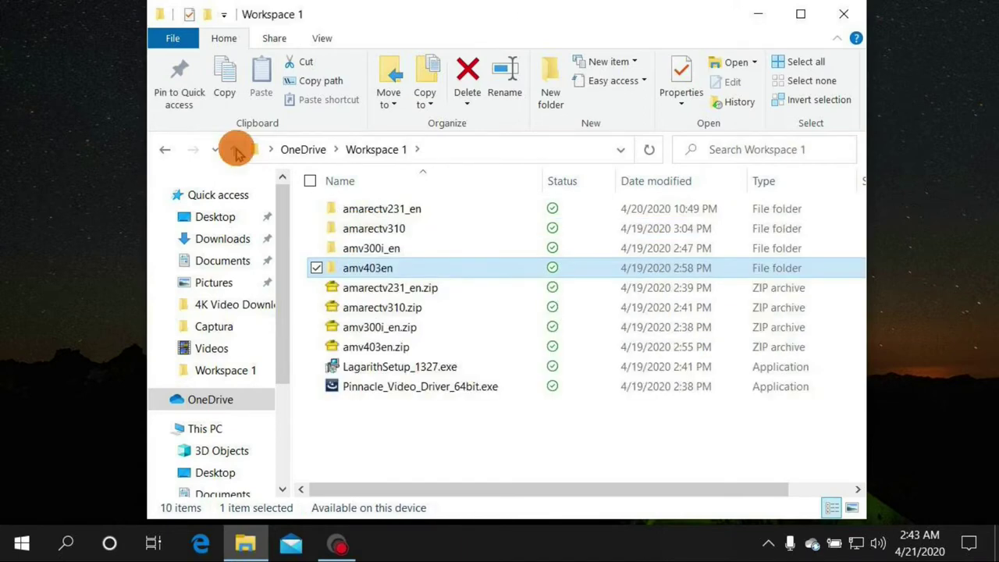
double_click(372, 248)
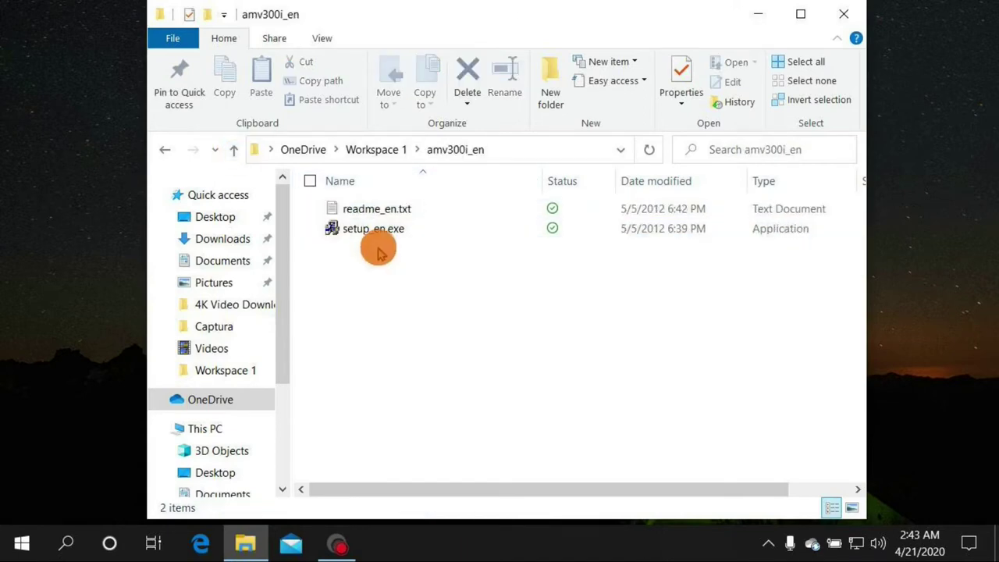
click(370, 231)
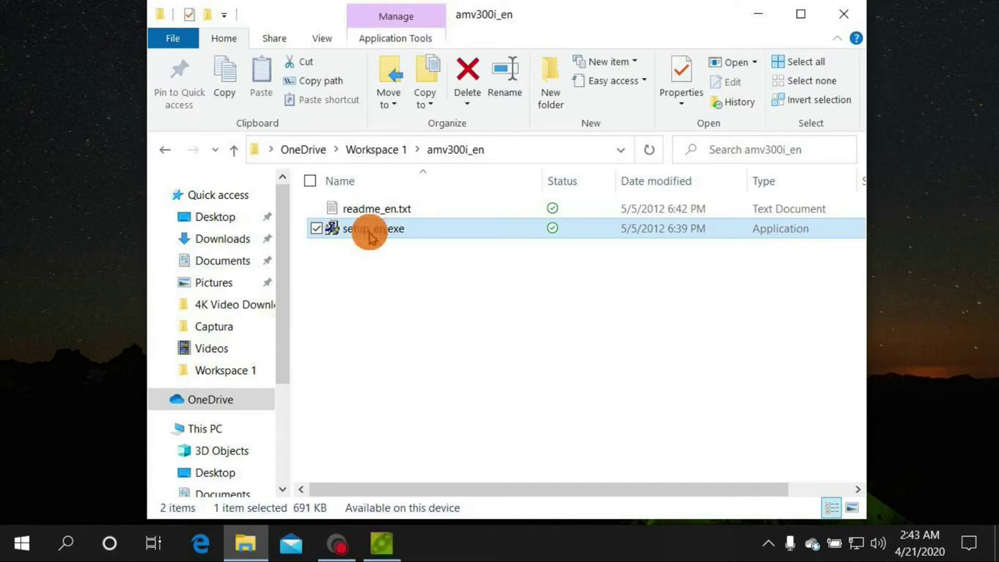
Go back to Workspace 1 and launch AmaRecTV.exe from the amarectv310 folder
click(234, 151)
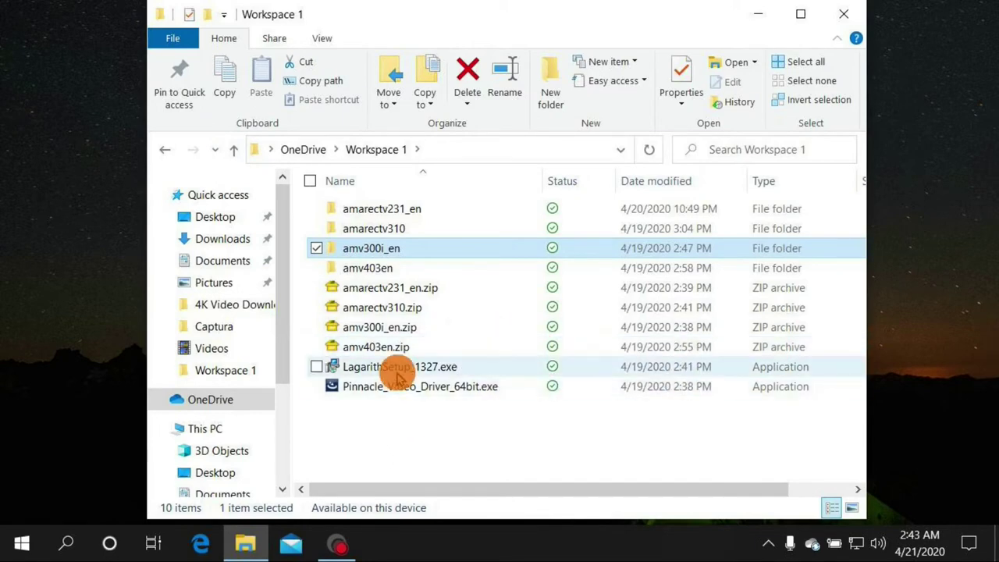
click(378, 348)
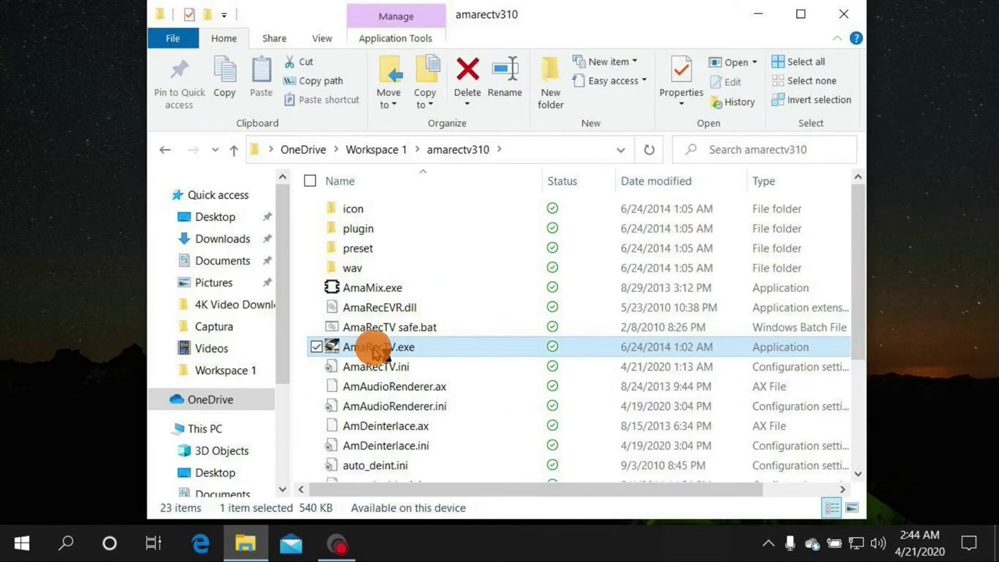
double_click(378, 348)
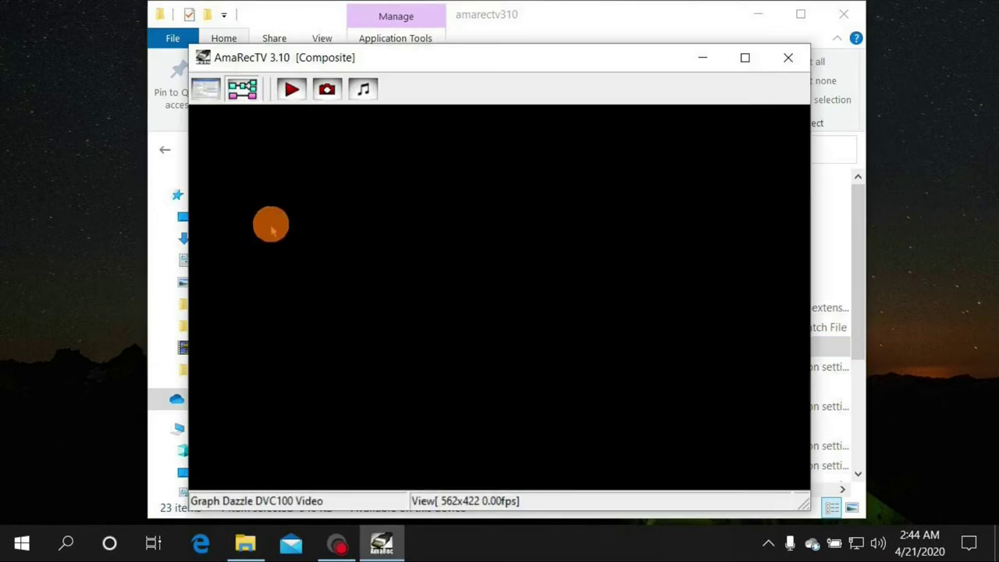
In the AmaRecTV device configuration, choose Dazzle DVC100 Video for video capture and Dazzle DVC100 Audio Device for audio capture
click(206, 93)
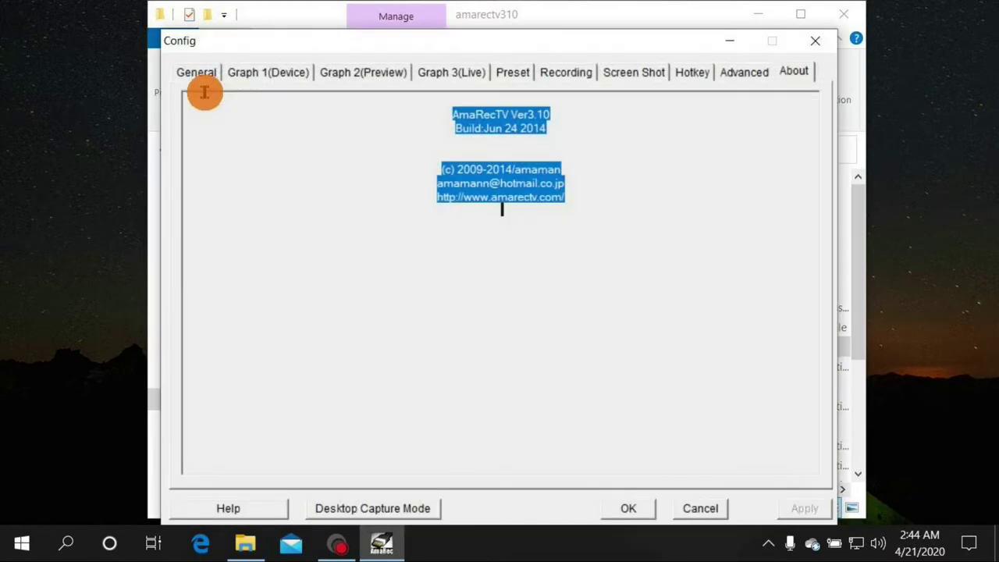
click(269, 73)
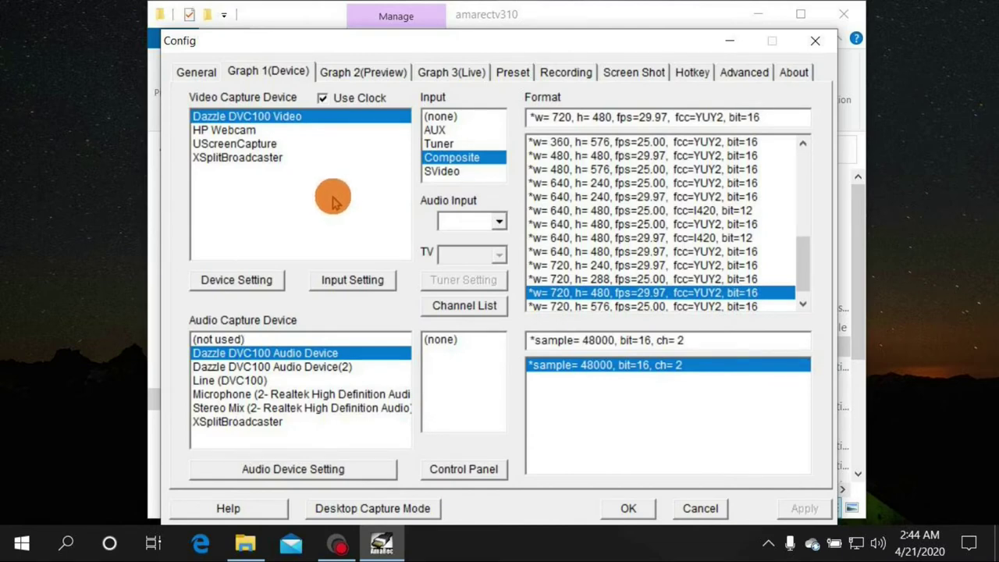
click(263, 122)
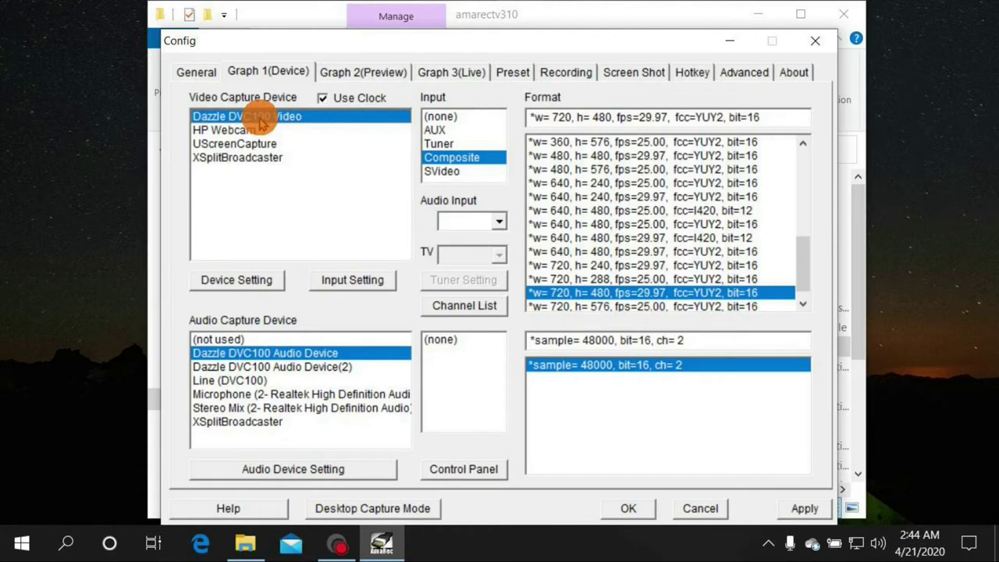
click(267, 355)
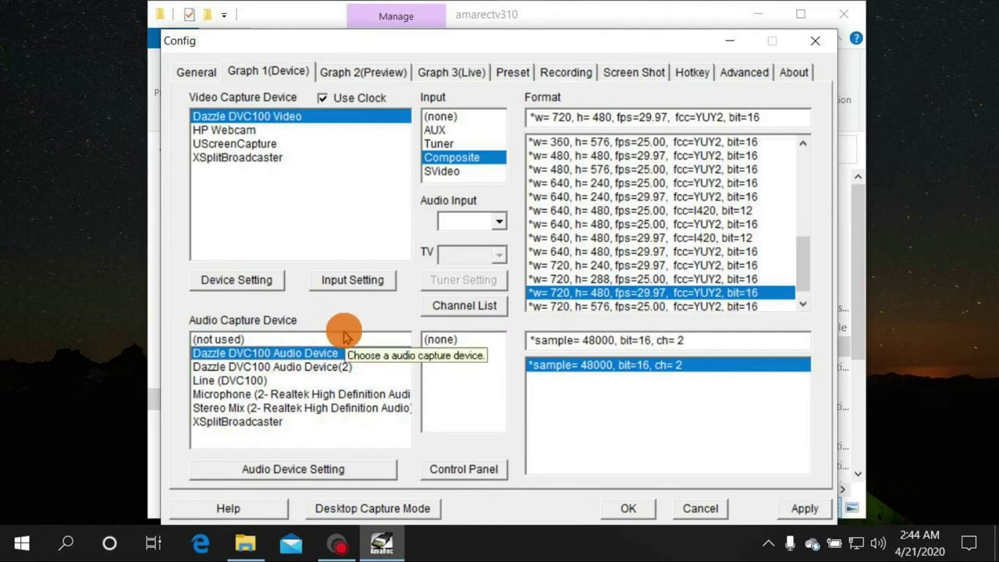
click(631, 510)
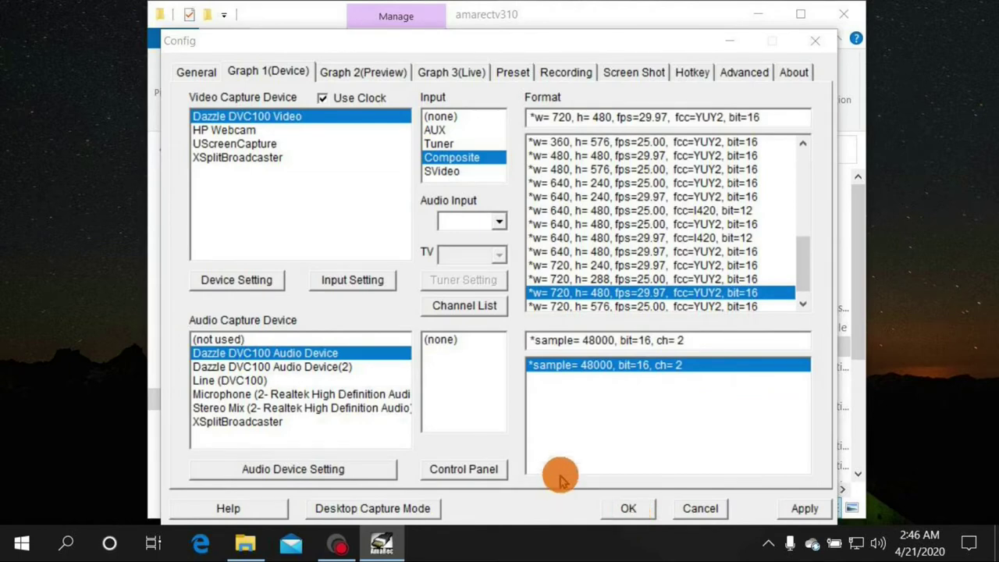
In the video device settings, keep the Video Standard at NTSC_M and restore the Video Proc Amp values to their defaults
click(246, 282)
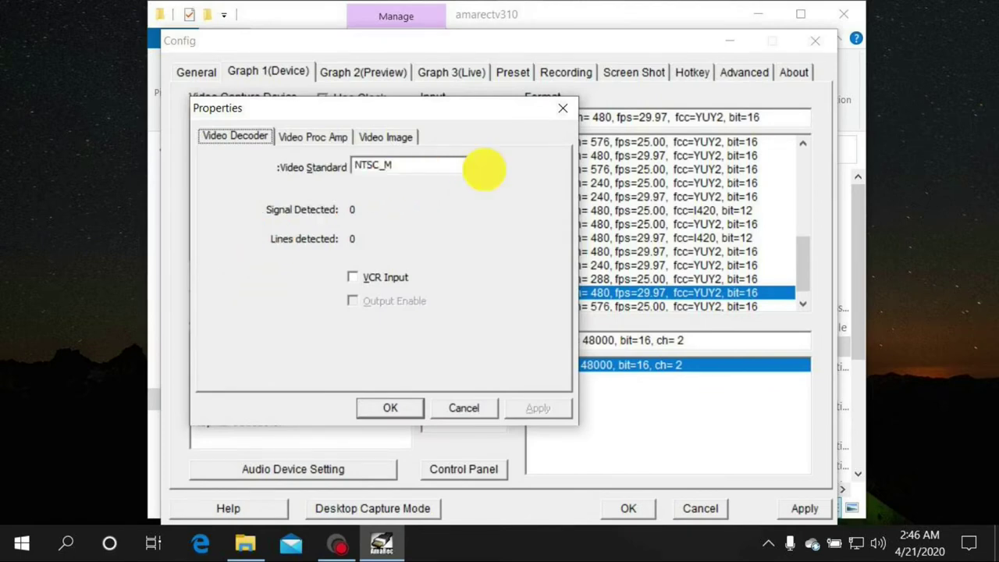
click(483, 169)
click(483, 169)
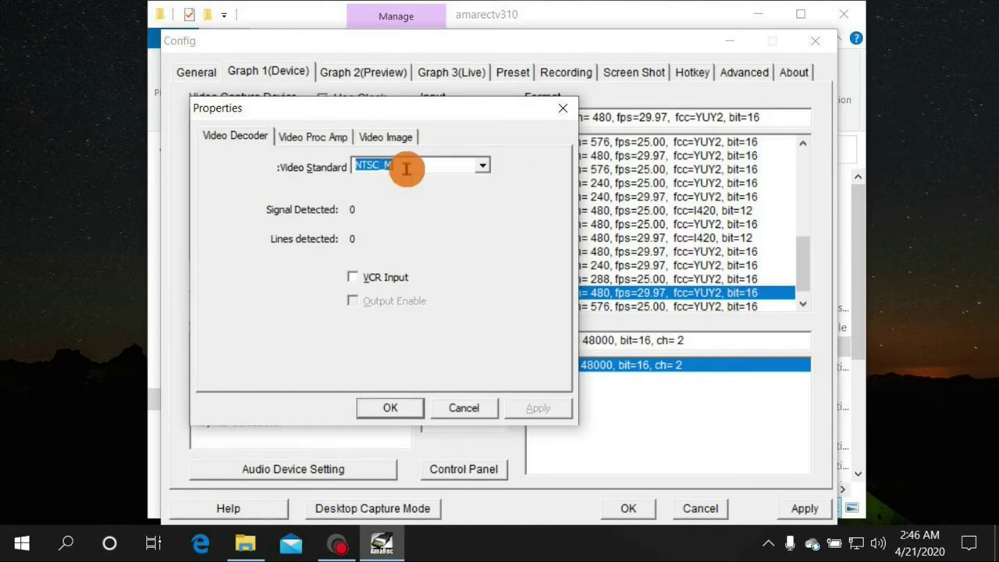
click(320, 140)
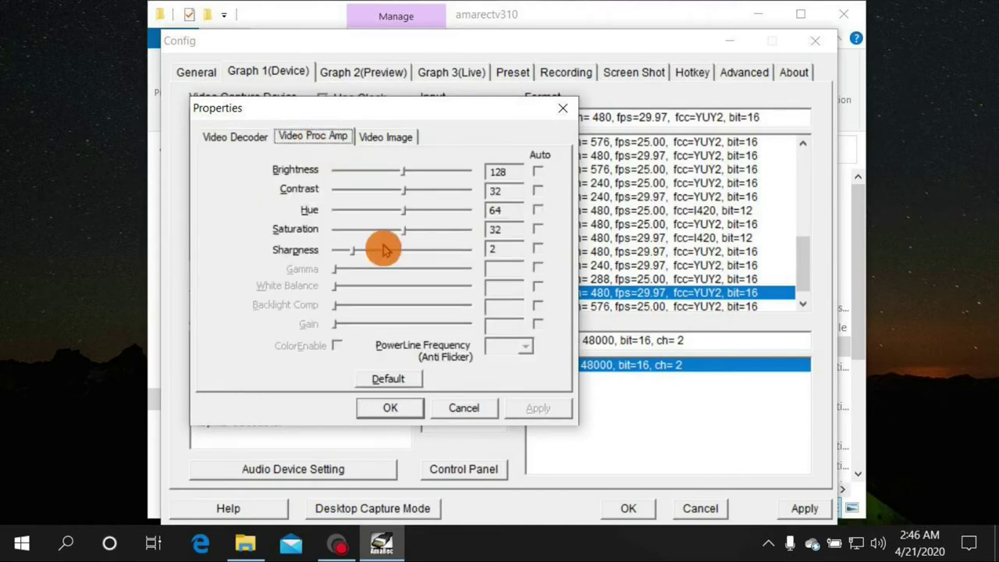
click(387, 378)
click(388, 379)
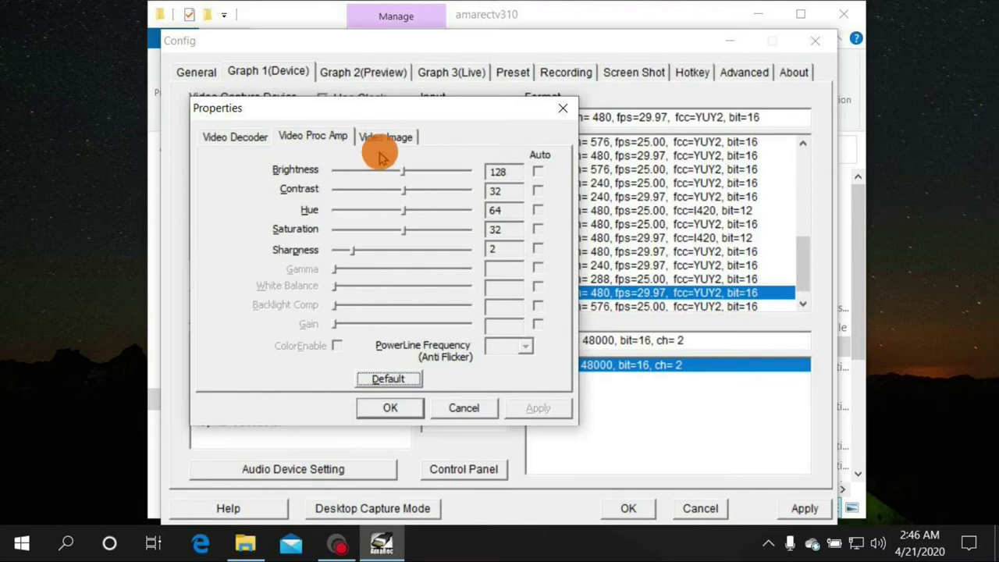
click(394, 406)
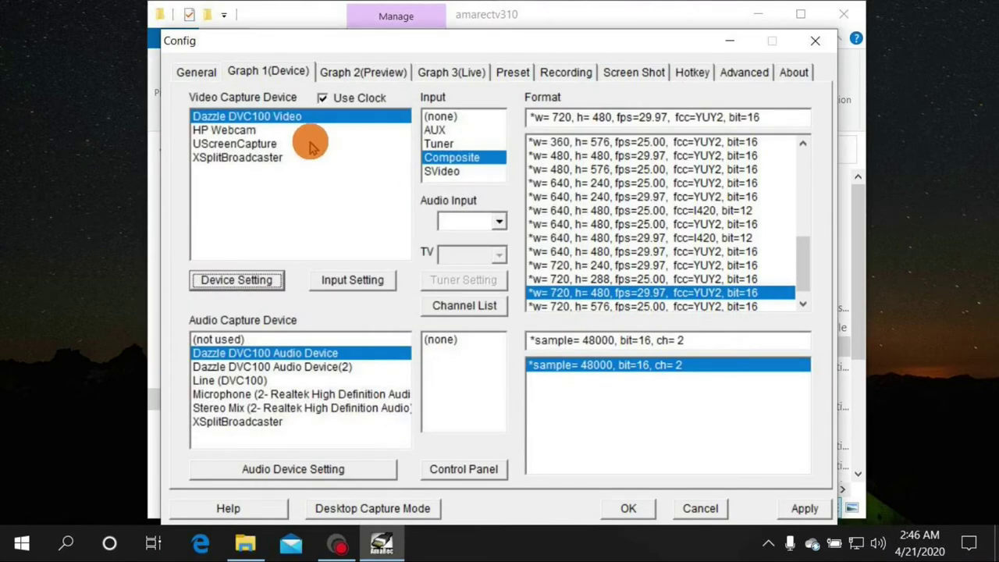
Select the Composite input and check the w=720, h=480, fps=29.97, YUY2 entry among the video formats
click(458, 163)
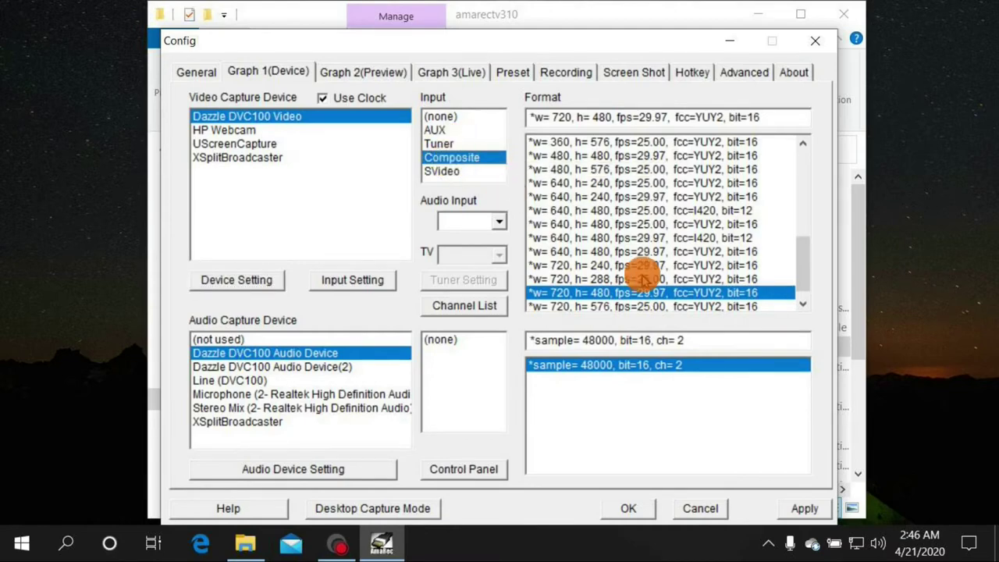
scroll(587, 301, down, 1)
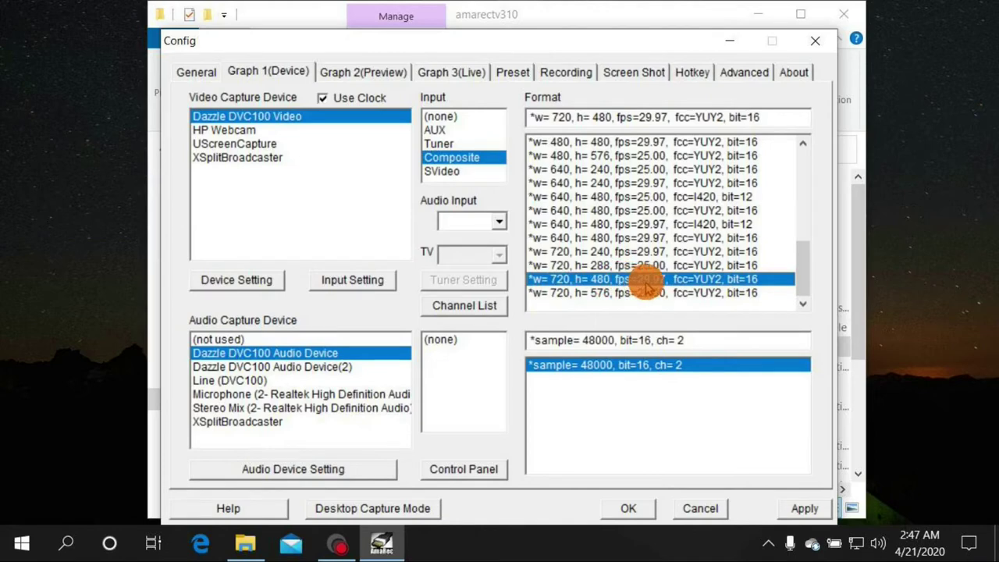
Configure the preview with a 4:3 aspect ratio, Auto select deinterlacing and the role-playing game function
click(363, 74)
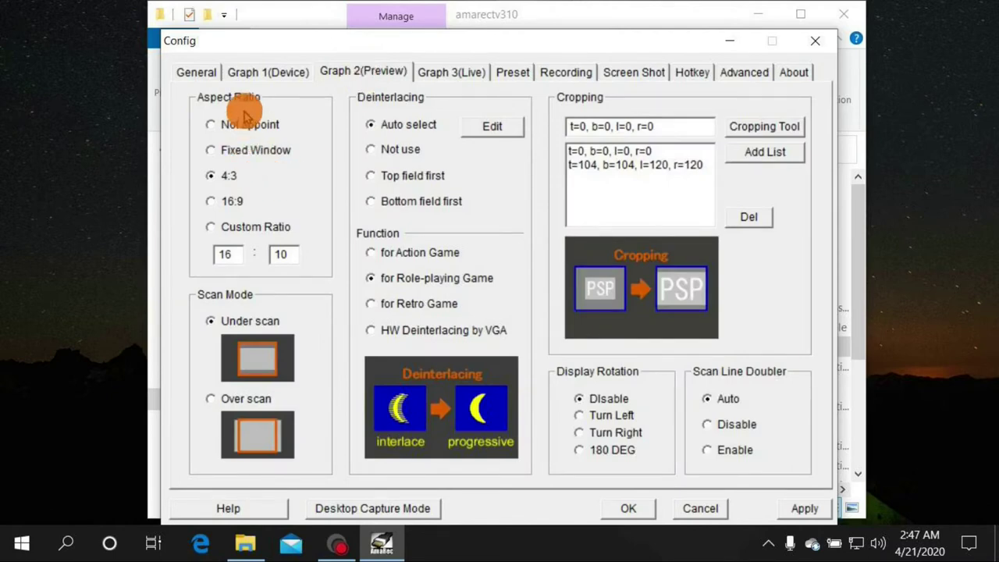
click(211, 176)
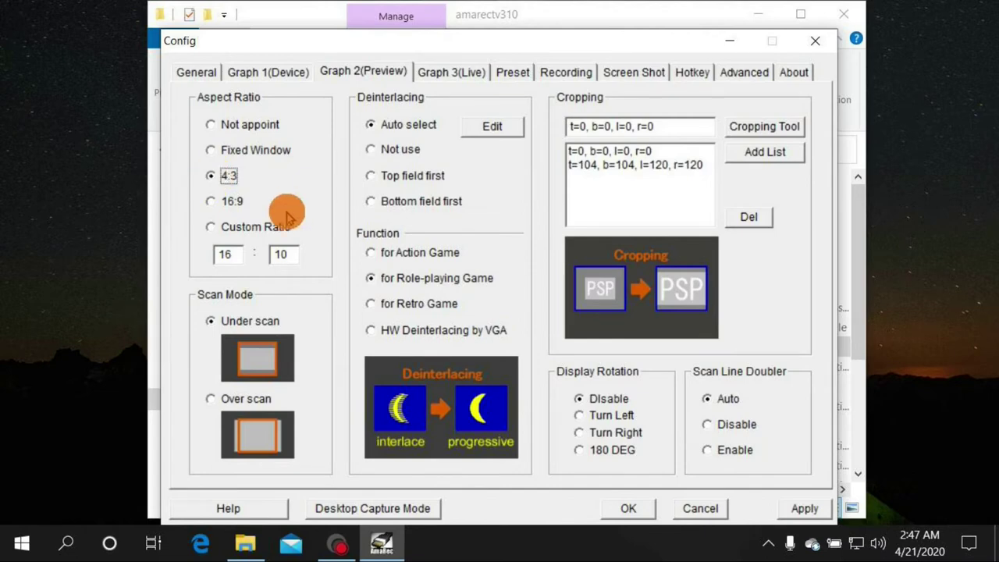
click(371, 127)
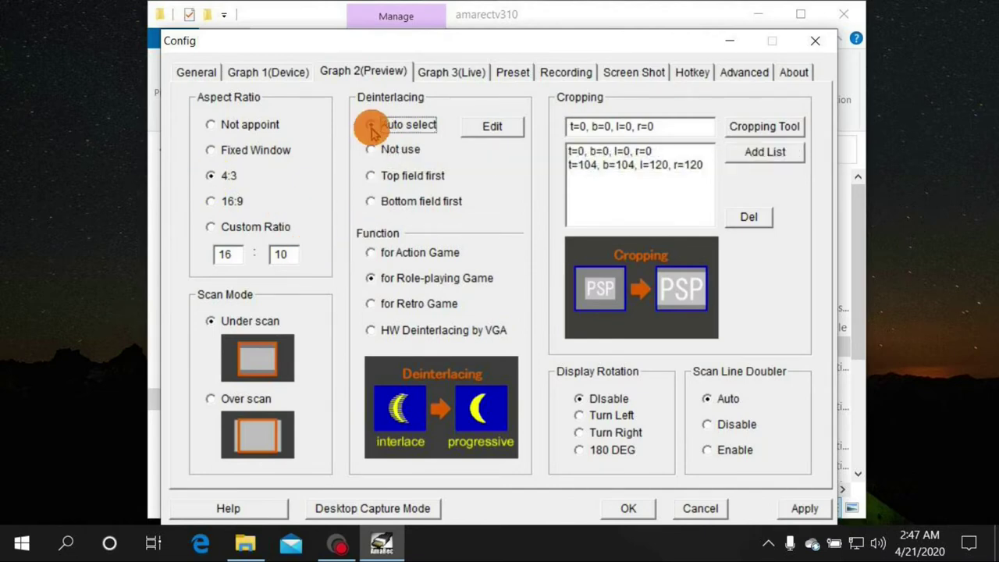
click(372, 280)
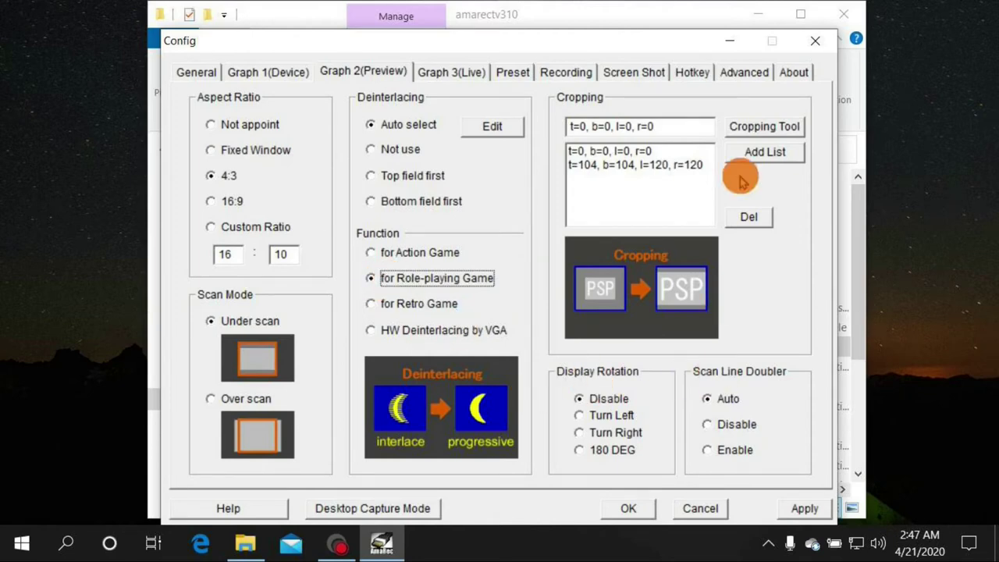
Keep Other Codec as the recording video compressor, update the codec list and select the LAGS Lagarith codec
click(451, 72)
click(513, 73)
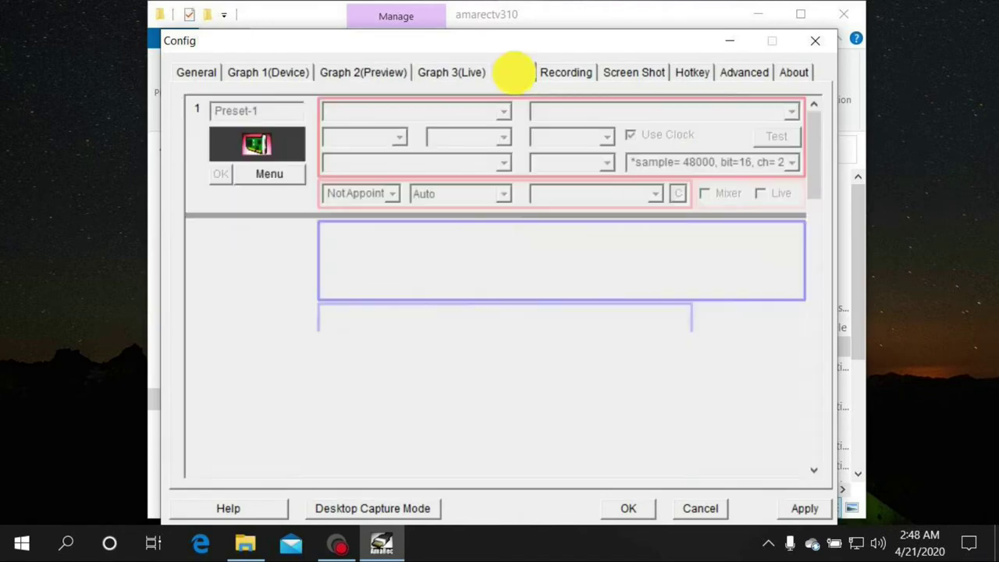
click(564, 71)
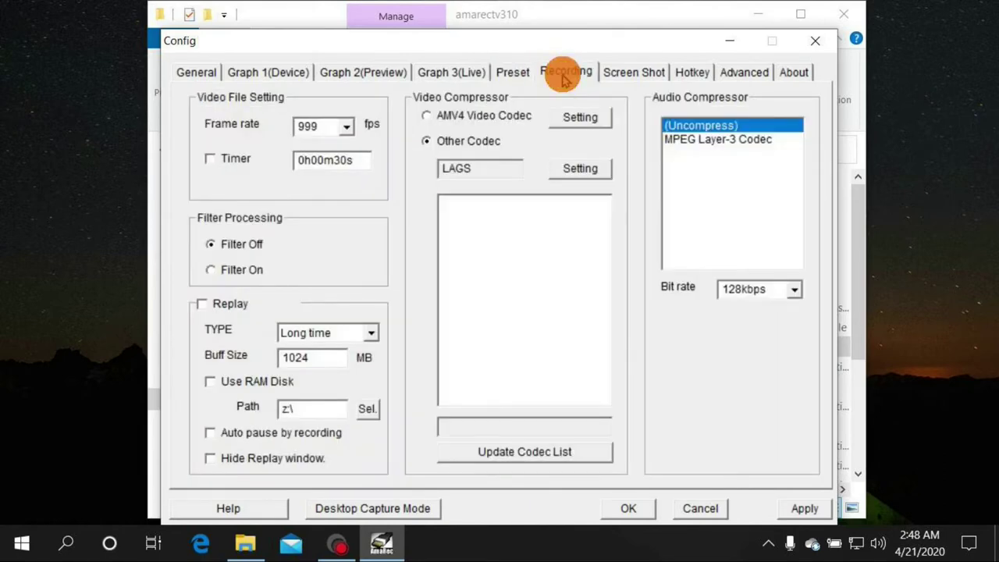
double_click(326, 127)
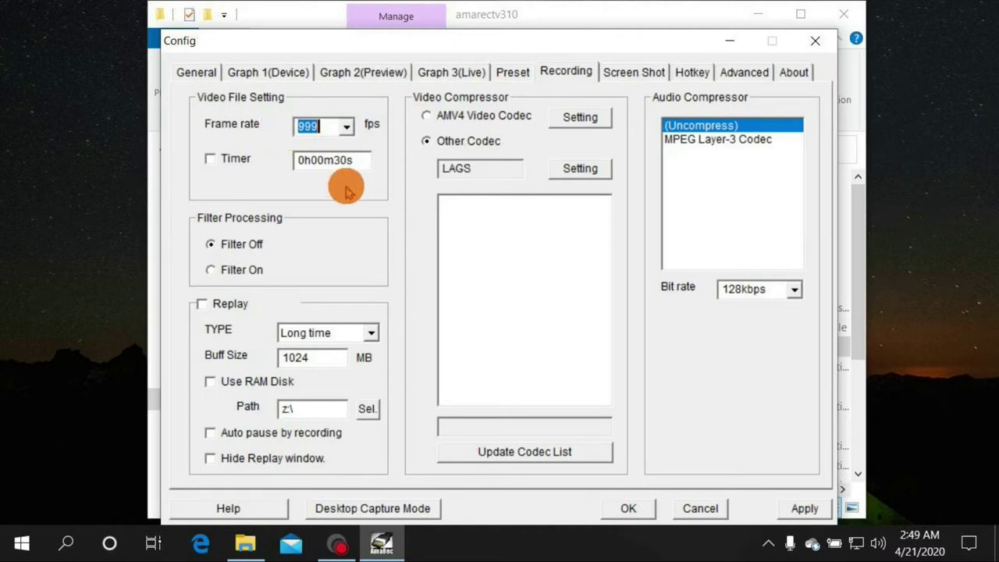
click(428, 117)
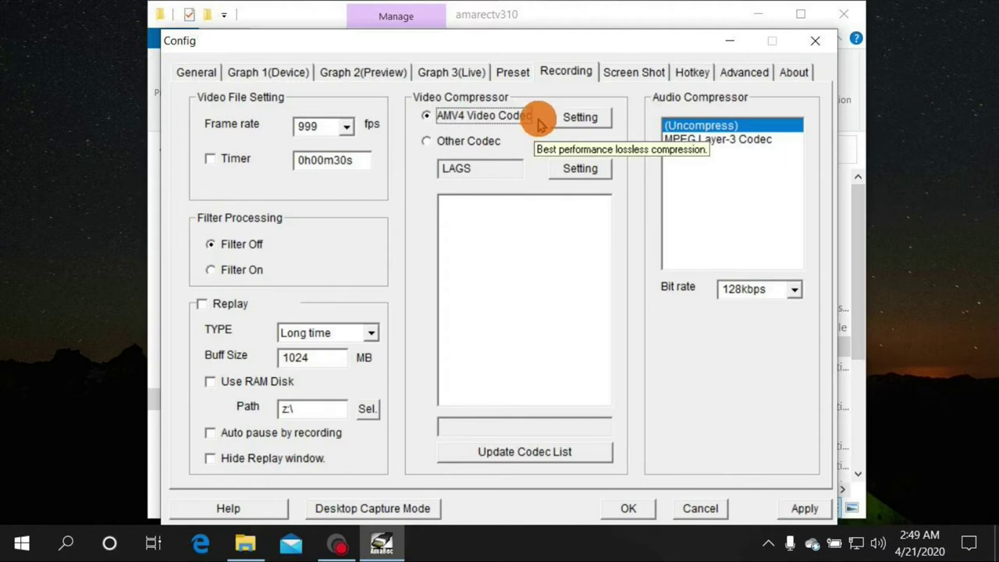
click(426, 142)
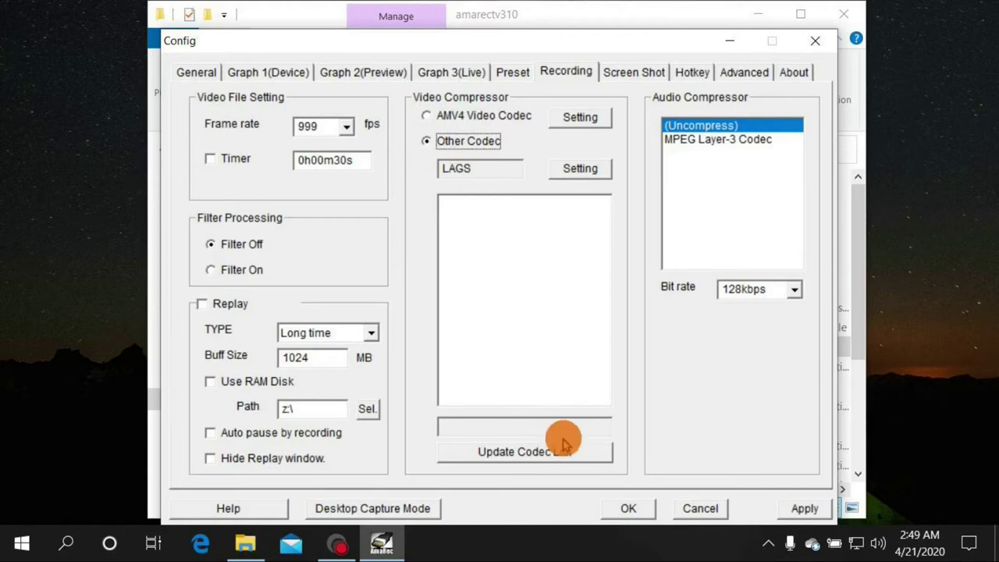
click(529, 453)
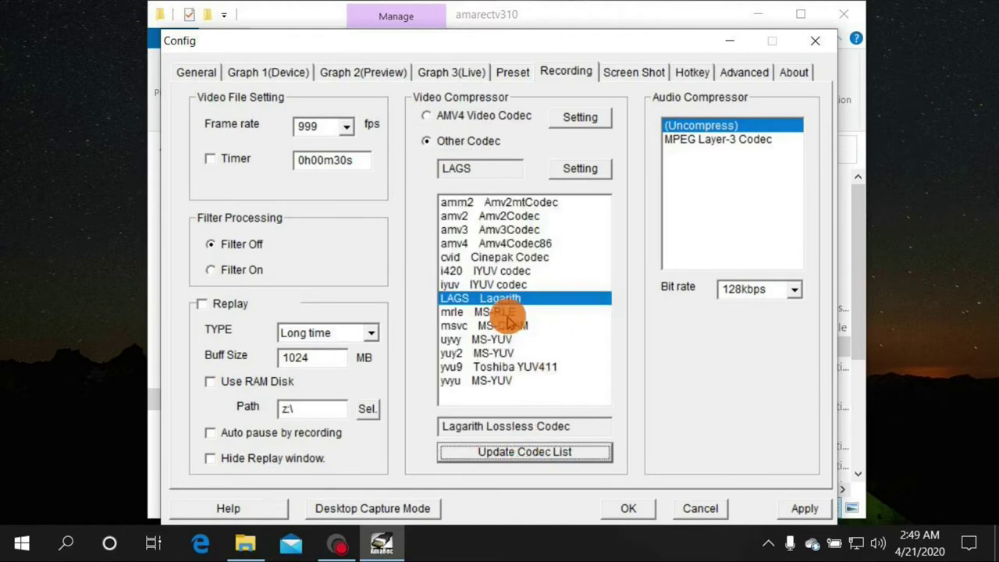
click(514, 304)
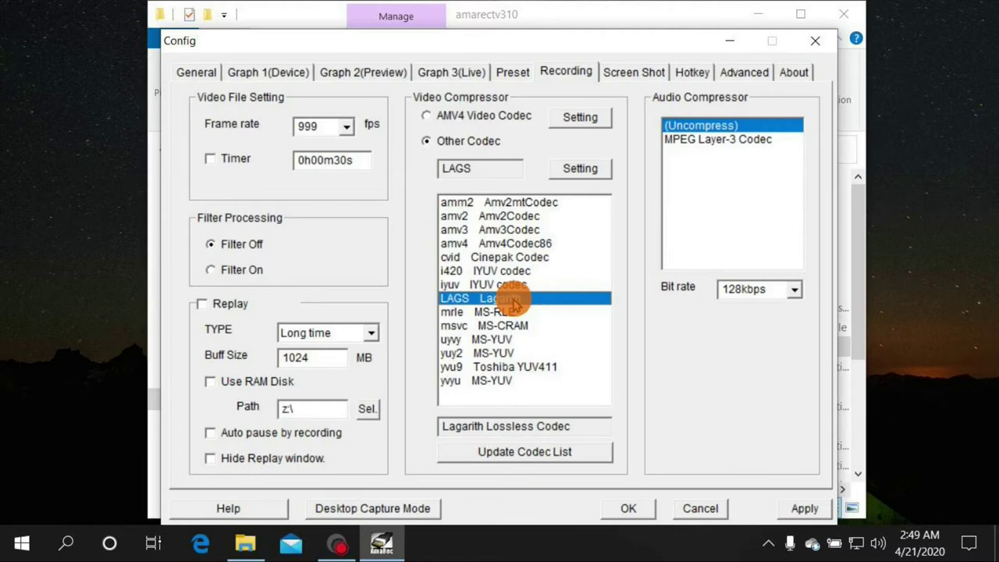
Review the screen shot, hotkey and advanced settings without changing them, and apply and confirm the configuration
click(645, 73)
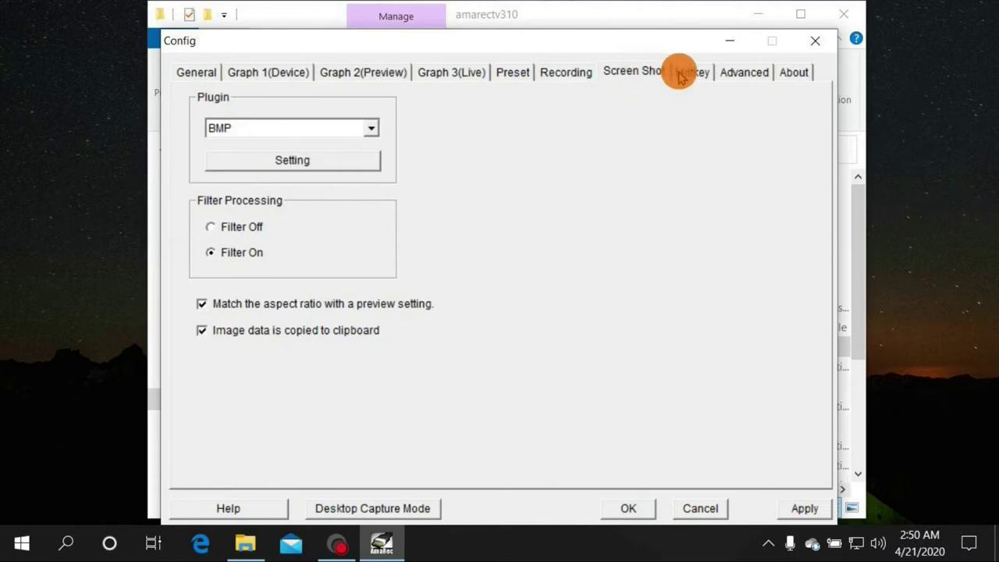
click(706, 75)
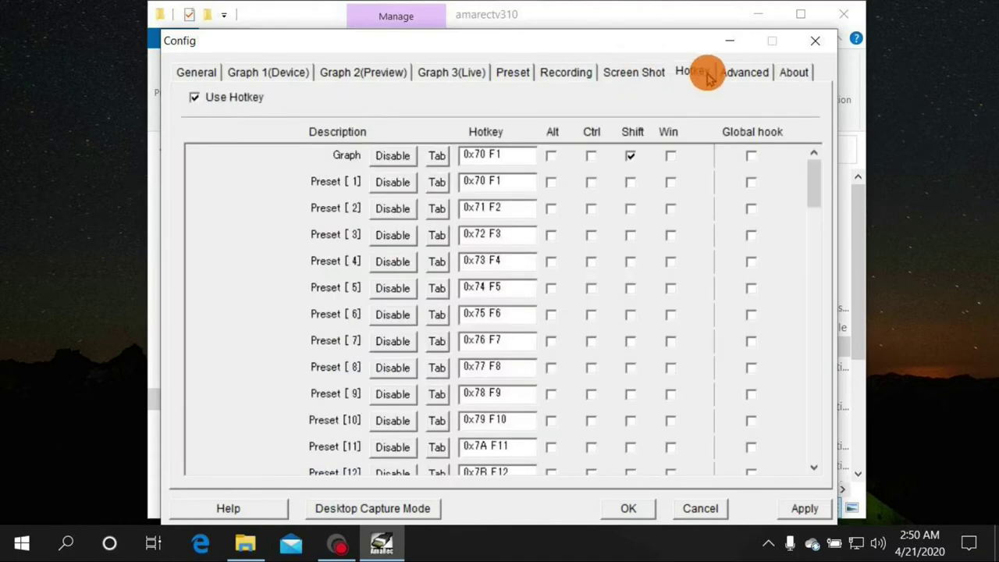
click(737, 75)
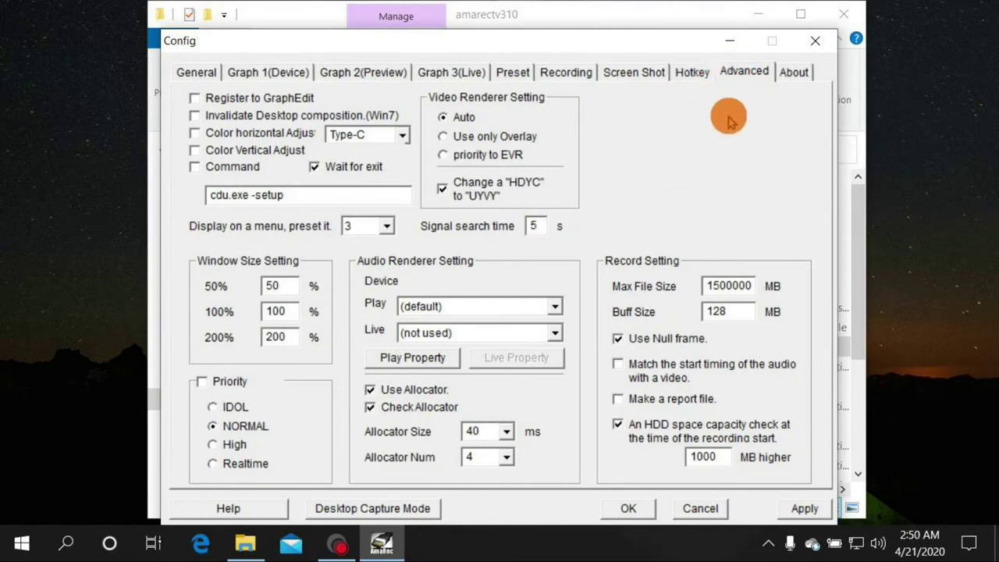
click(804, 508)
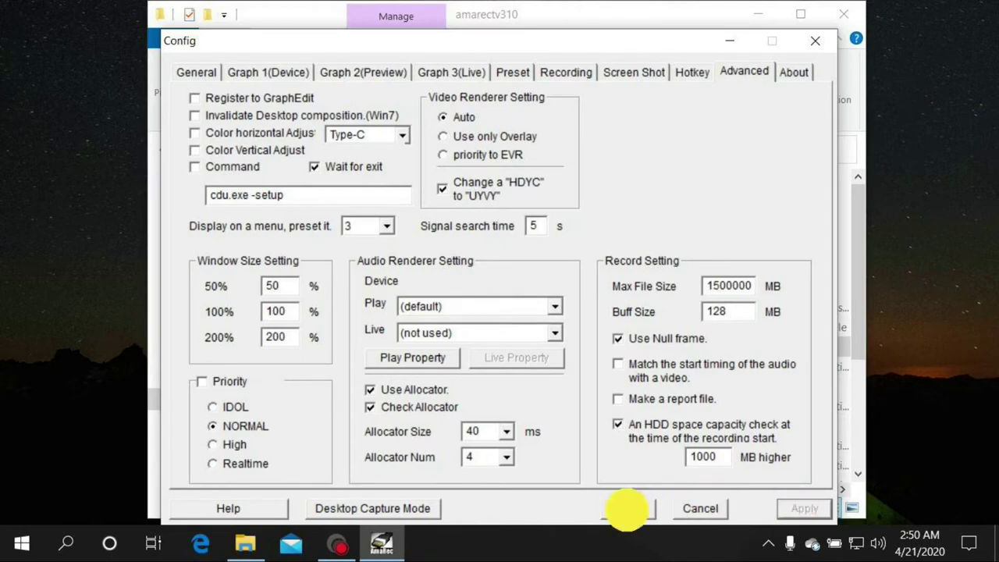
click(629, 508)
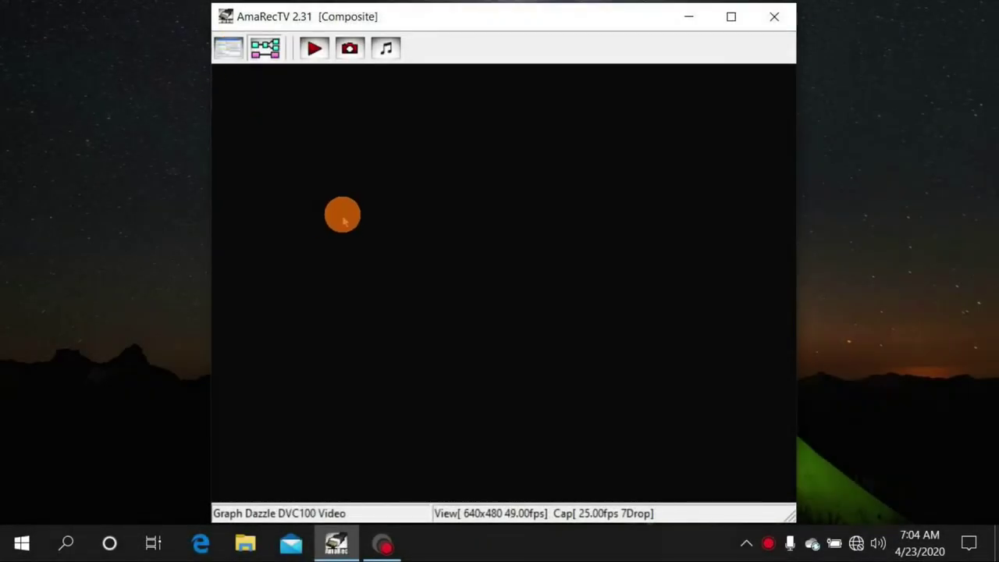
Reopen the AmaRecTV configuration and bring up the device settings of Dazzle DVC100 Video
click(230, 54)
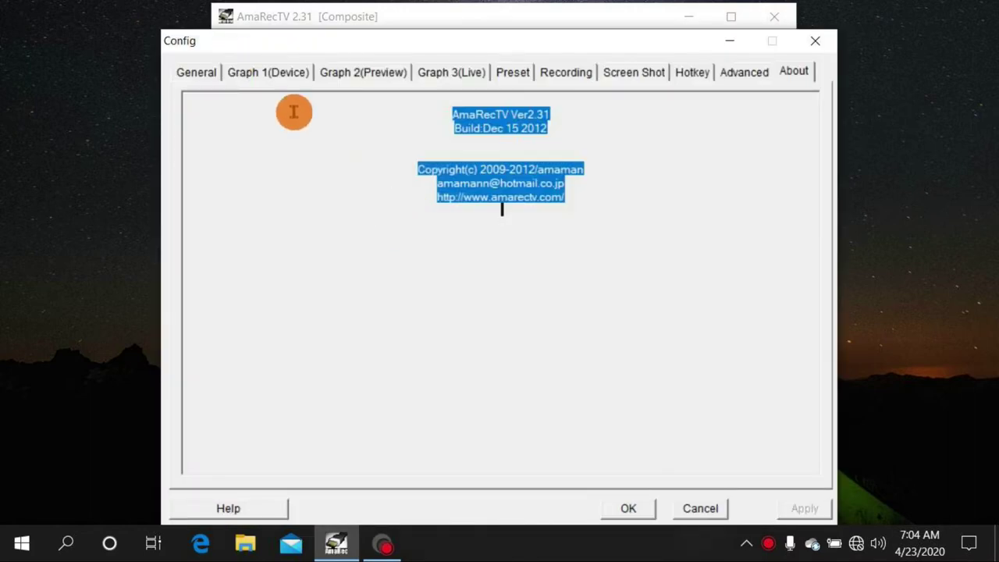
click(271, 76)
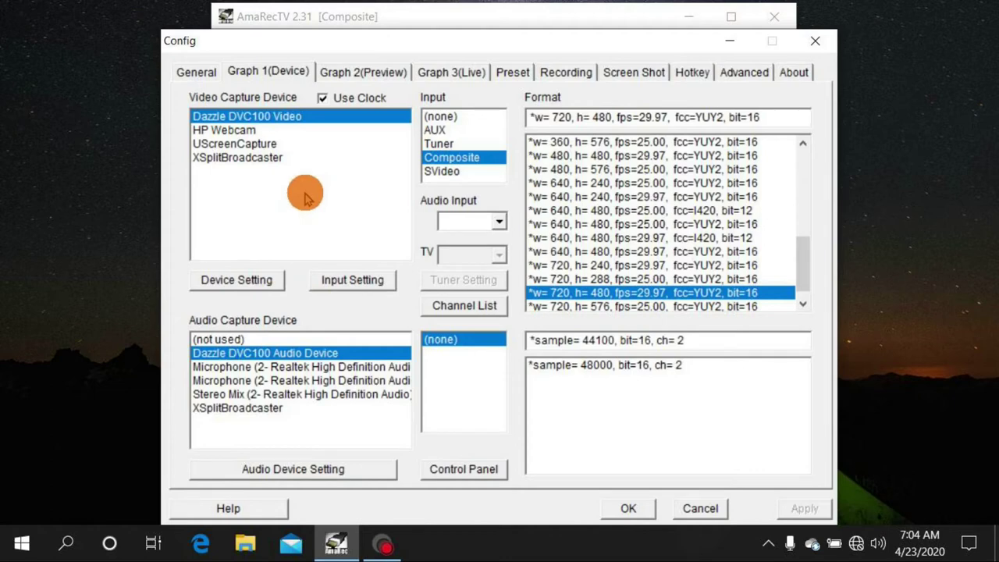
click(271, 77)
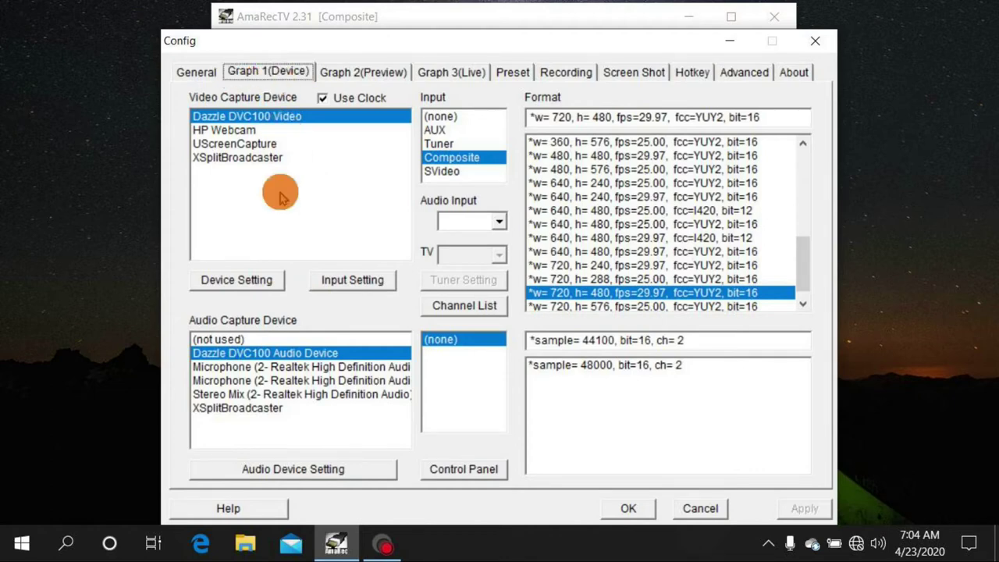
click(238, 287)
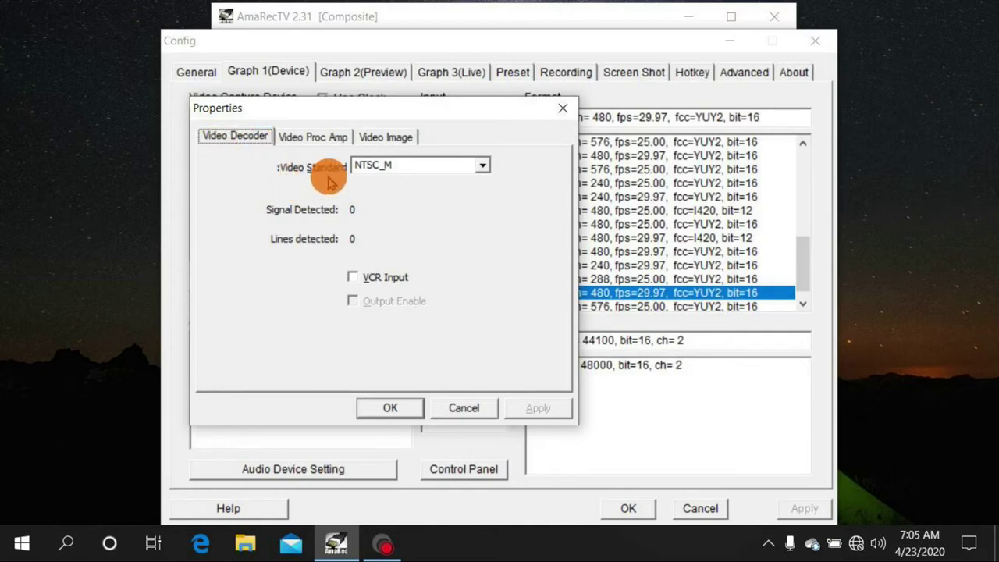
Try SECAM_B as the Video Standard in the device properties and leave the configuration without applying it
click(484, 170)
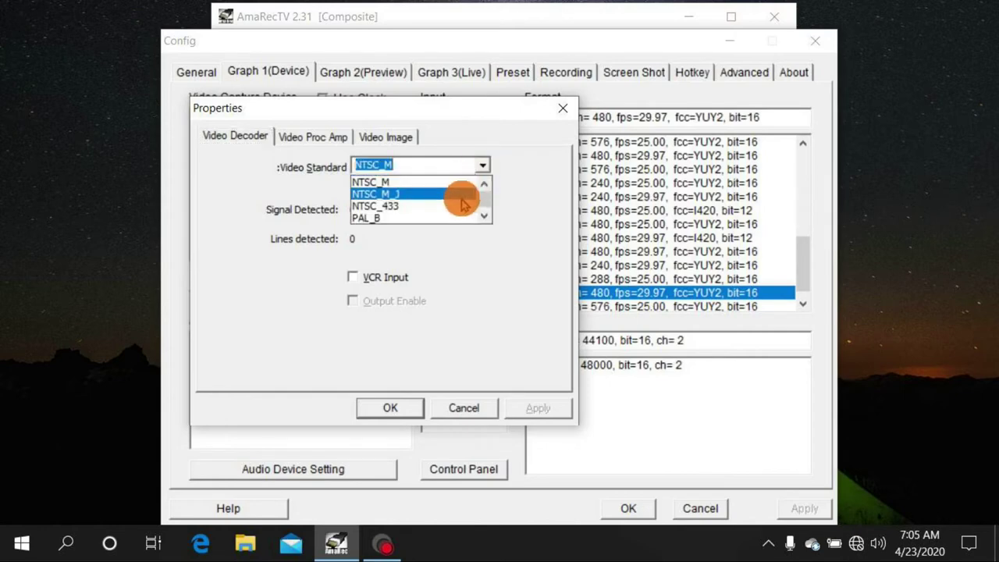
scroll(458, 202, down, 1)
scroll(458, 203, down, 8)
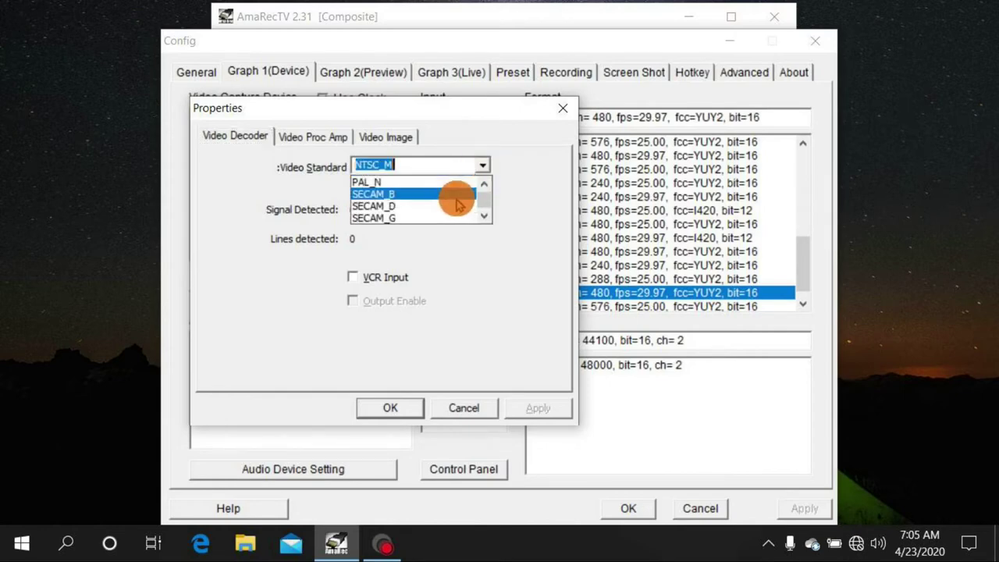
click(412, 194)
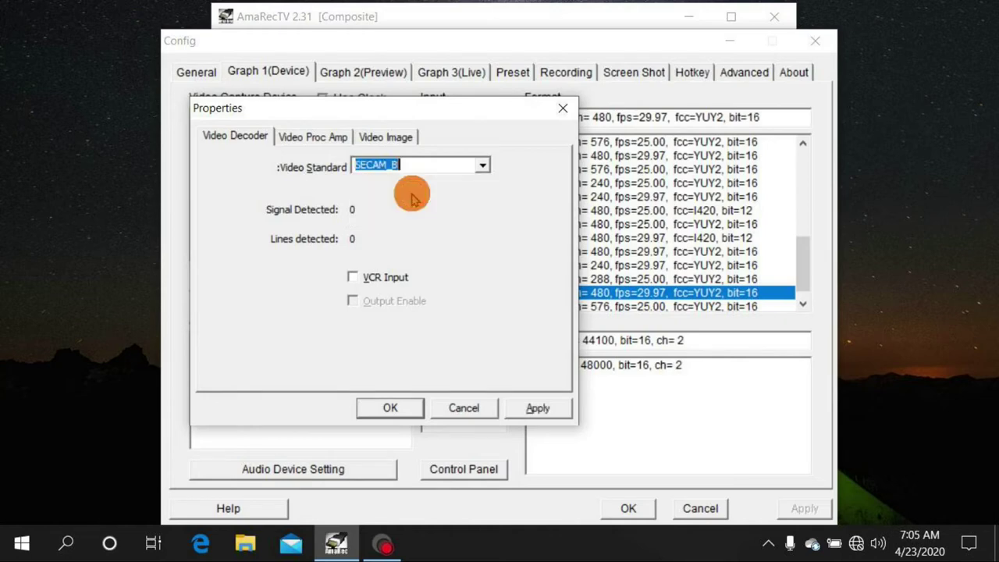
click(482, 165)
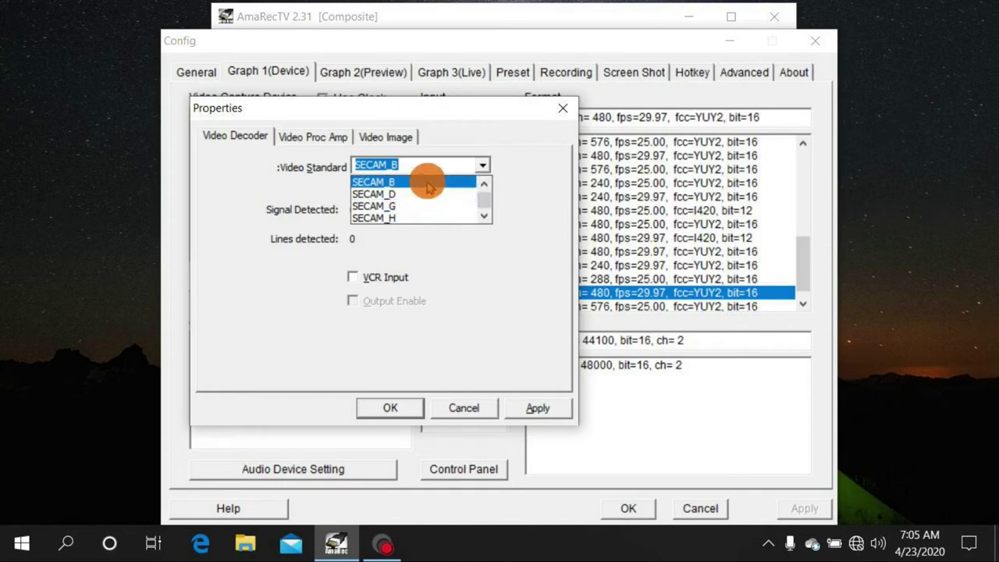
click(422, 182)
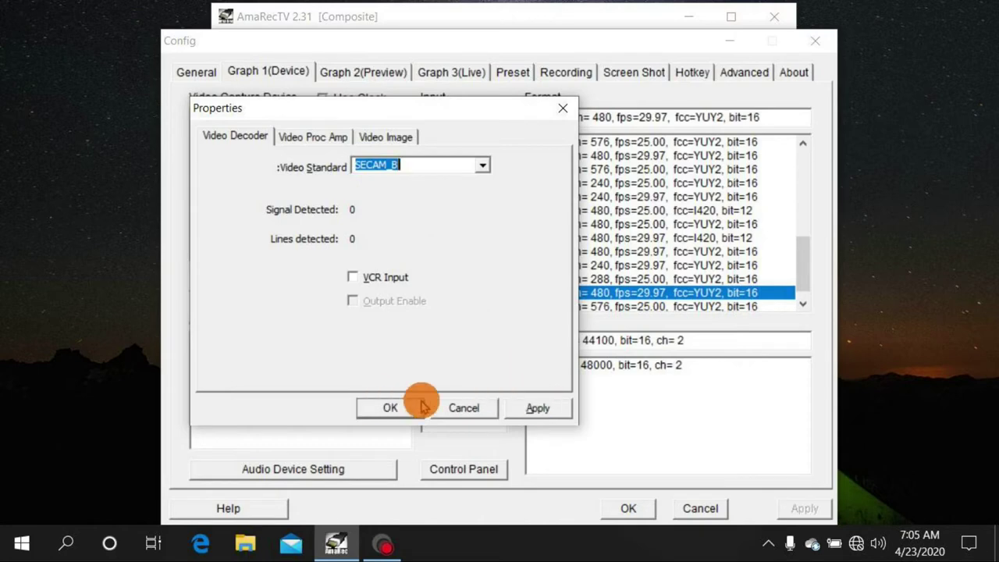
click(464, 406)
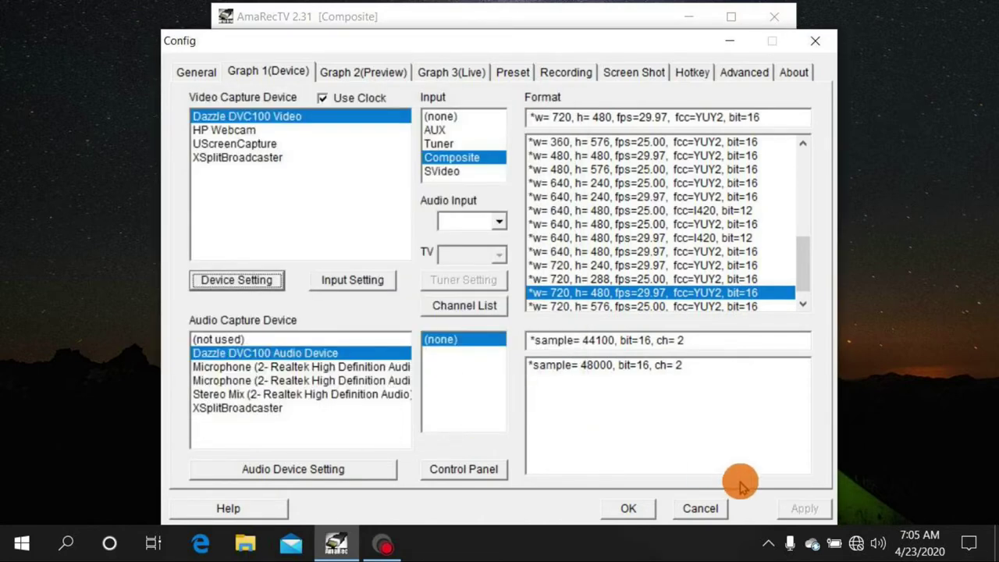
click(697, 508)
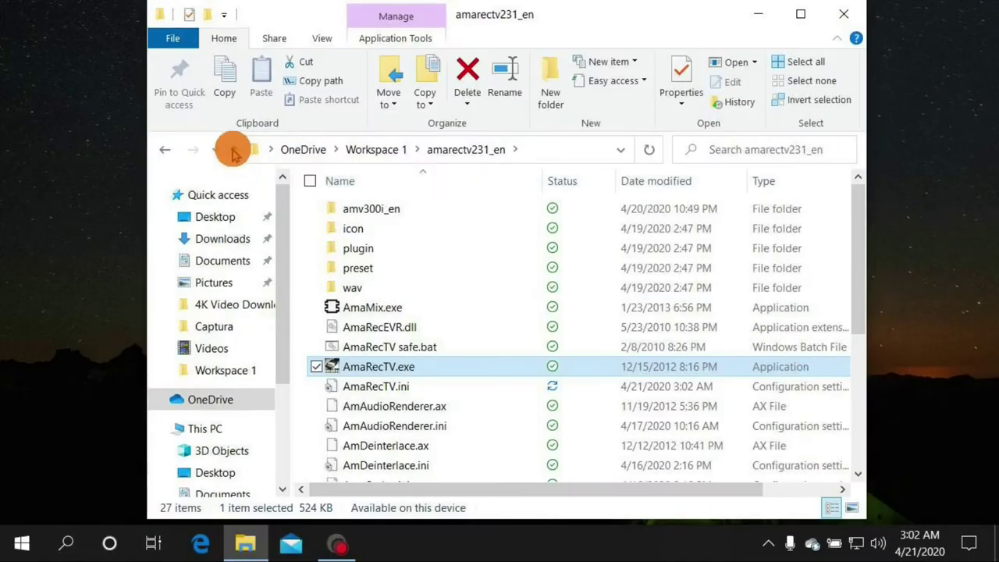
Switch to File Explorer and examine the amarectv310 and amarectv231_en folders in Workspace 1
click(233, 149)
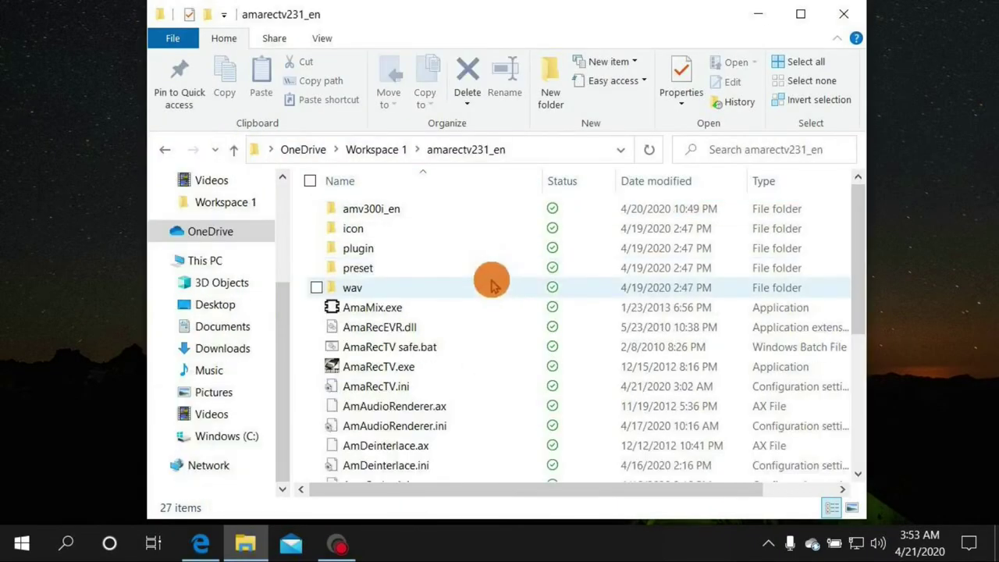
mouse_move(456, 288)
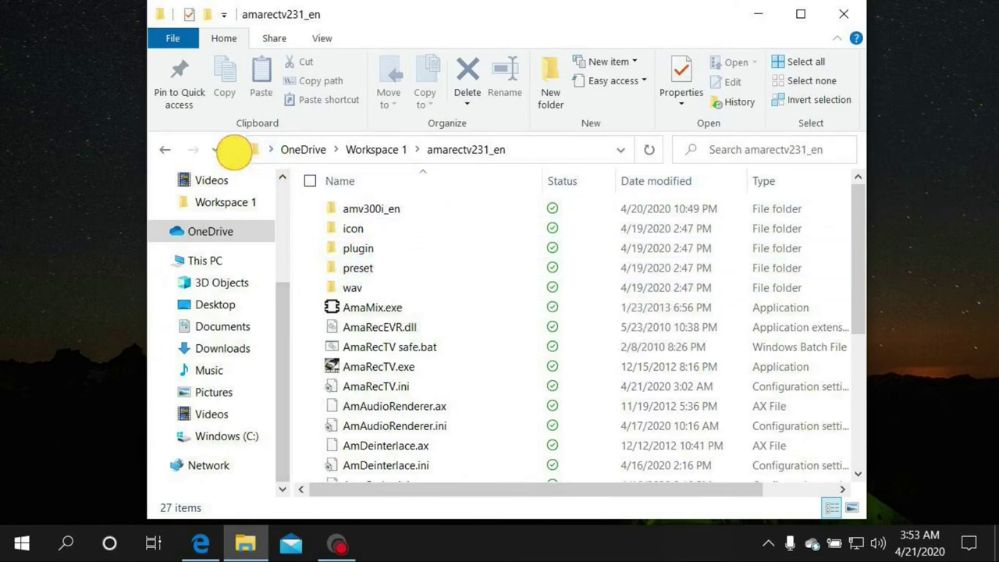
click(234, 150)
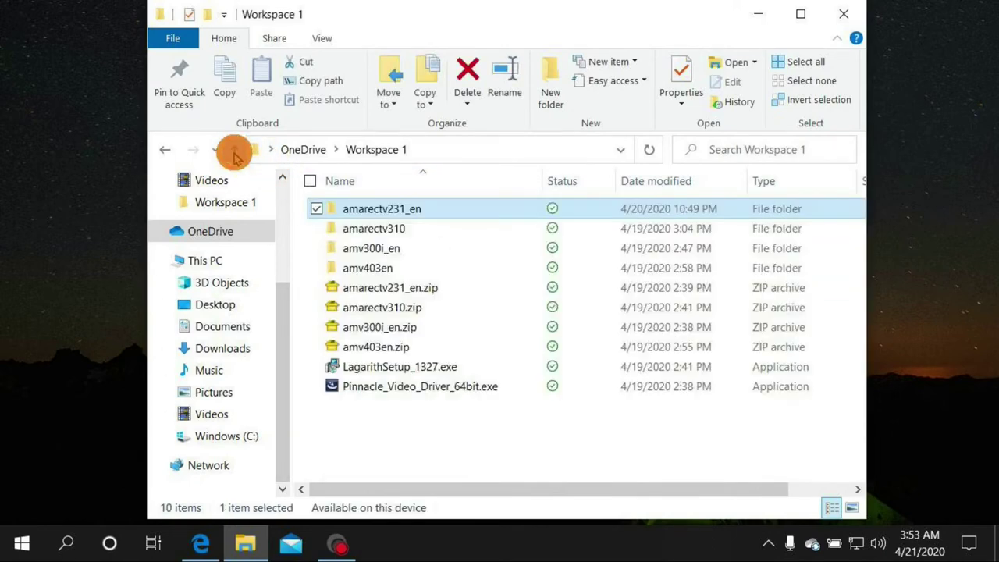
click(421, 232)
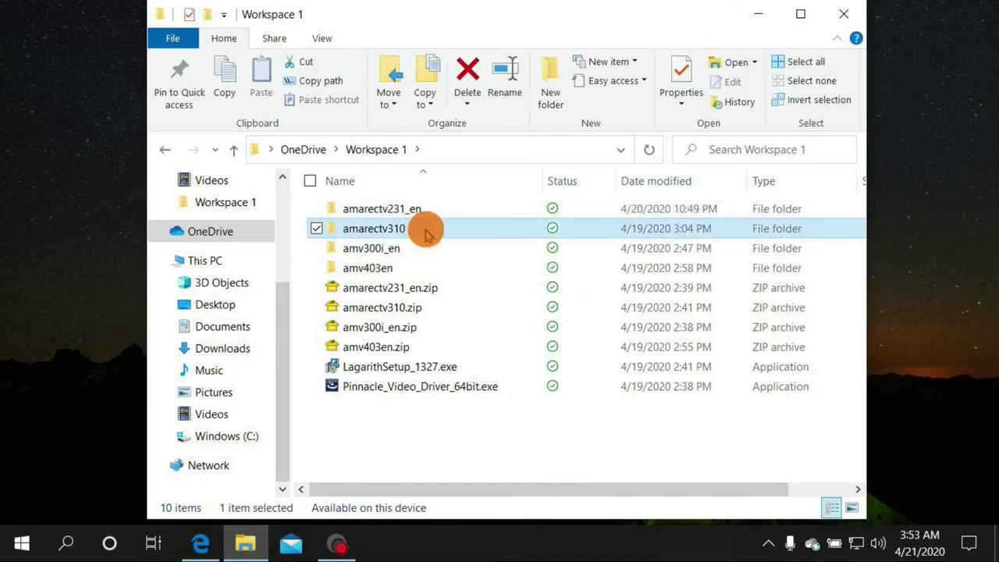
click(446, 208)
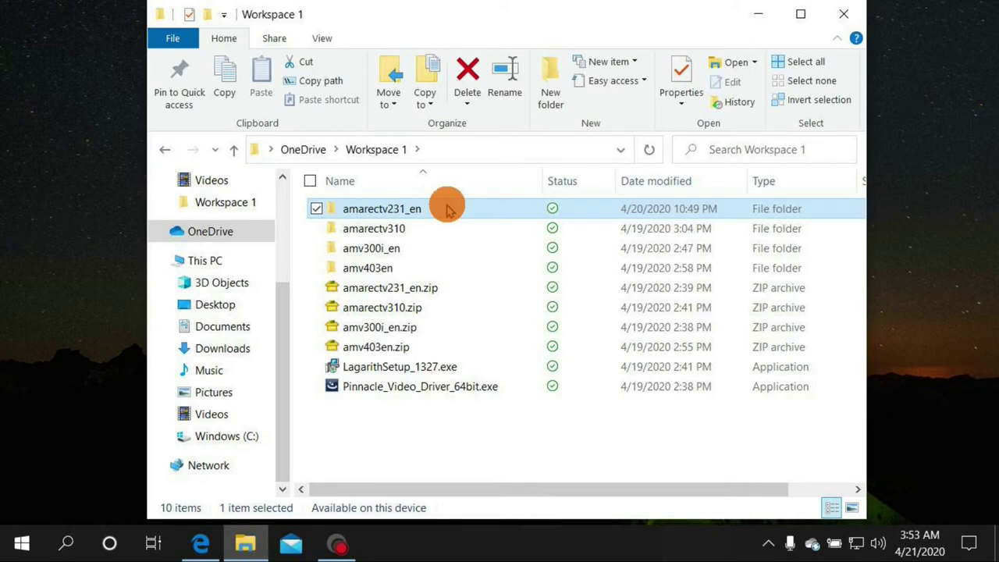
Examine the AmaRecTV and Program Files folders on the Windows (C:) drive and close File Explorer
mouse_move(443, 228)
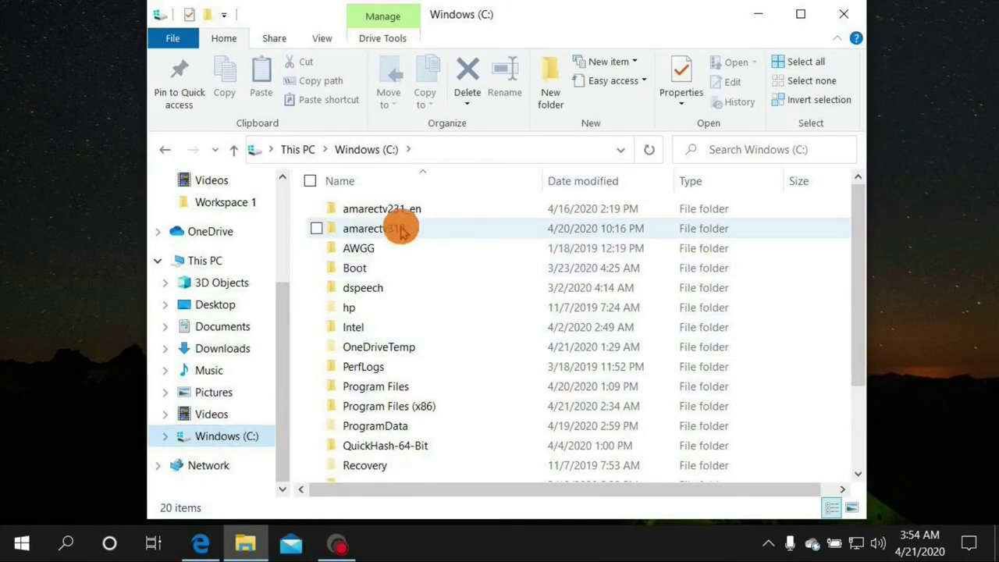
click(426, 227)
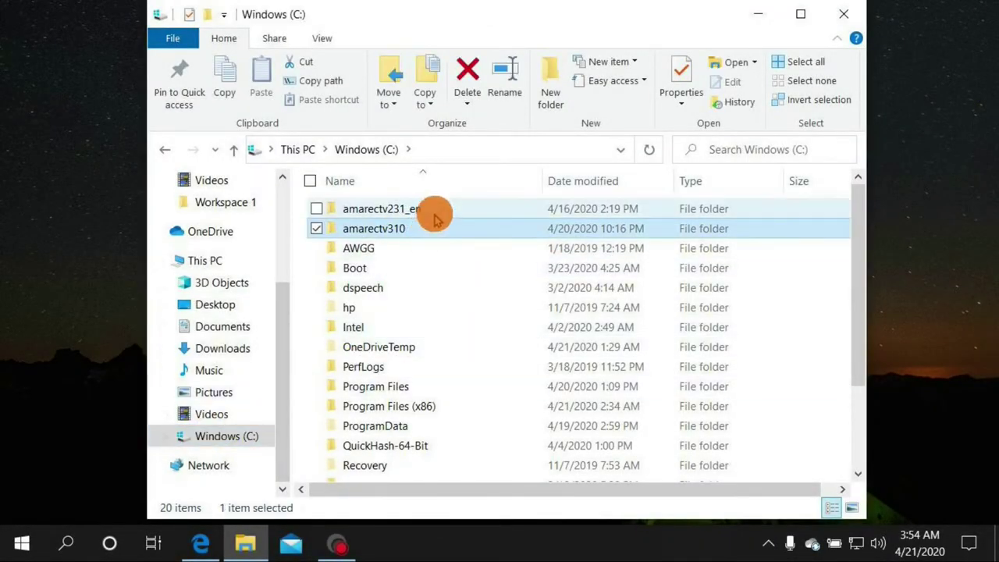
click(434, 209)
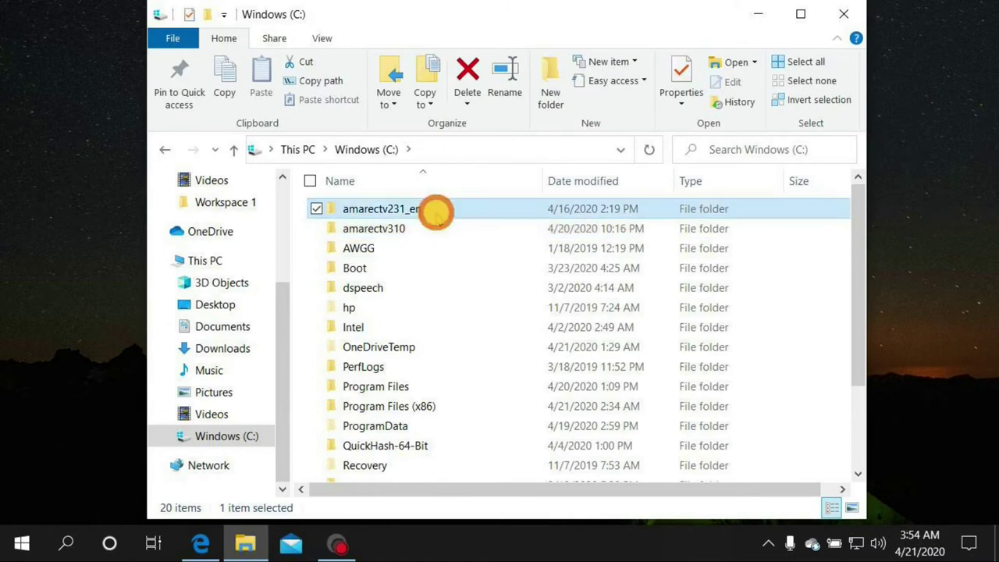
click(447, 386)
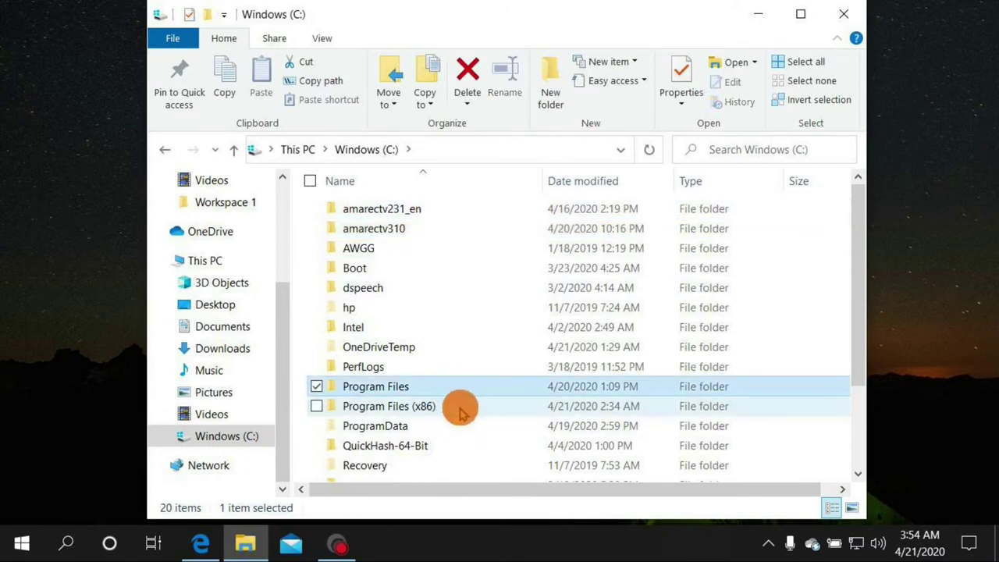
click(460, 411)
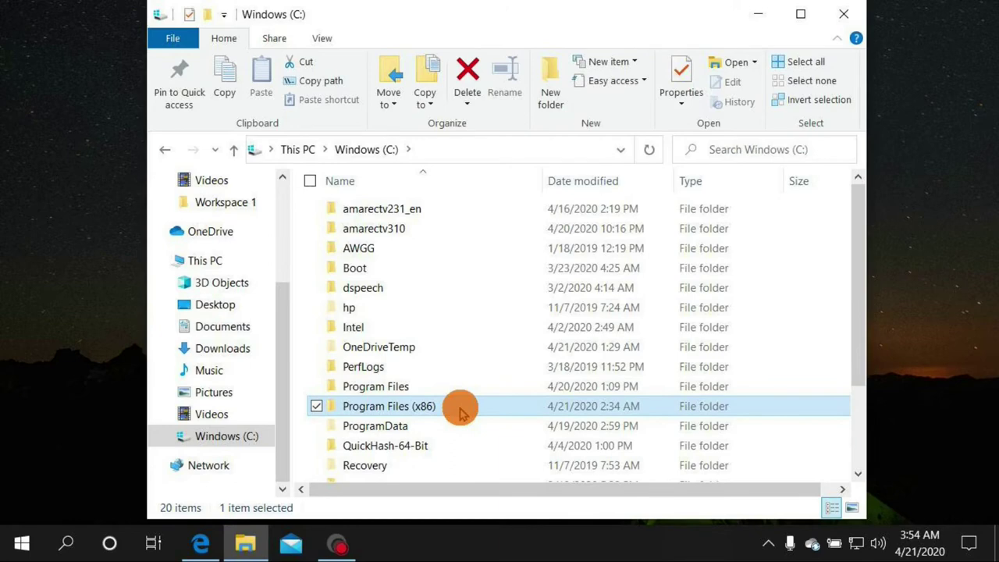
click(455, 429)
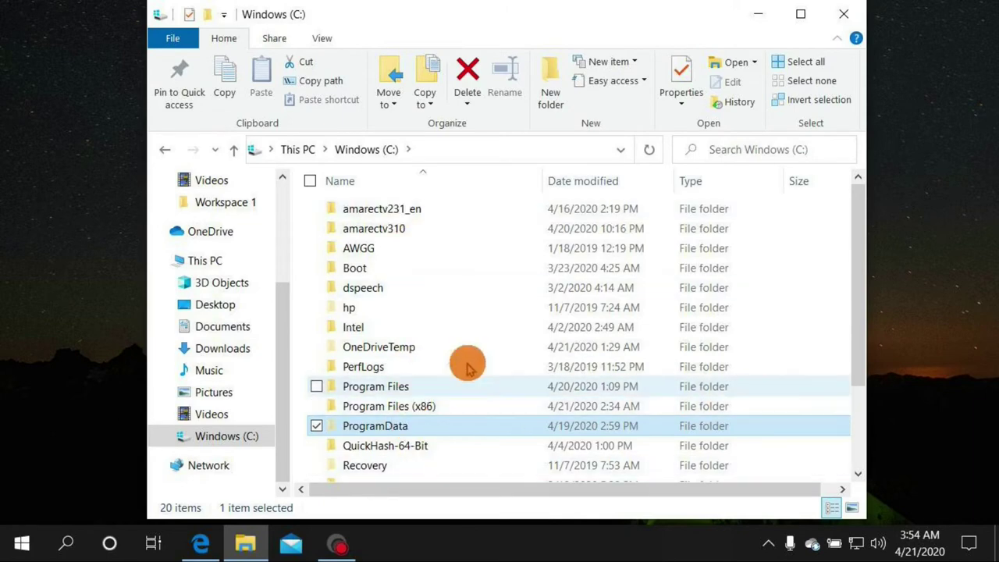
click(851, 11)
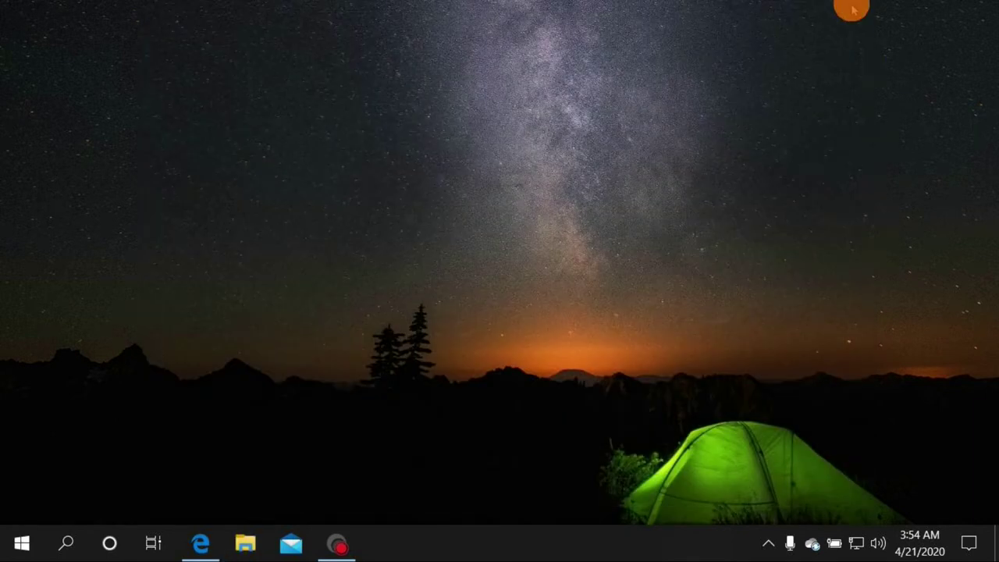
Switch to Microsoft Edge and examine the video capture and video codec sections of the AmaRecTV Homepage
click(203, 547)
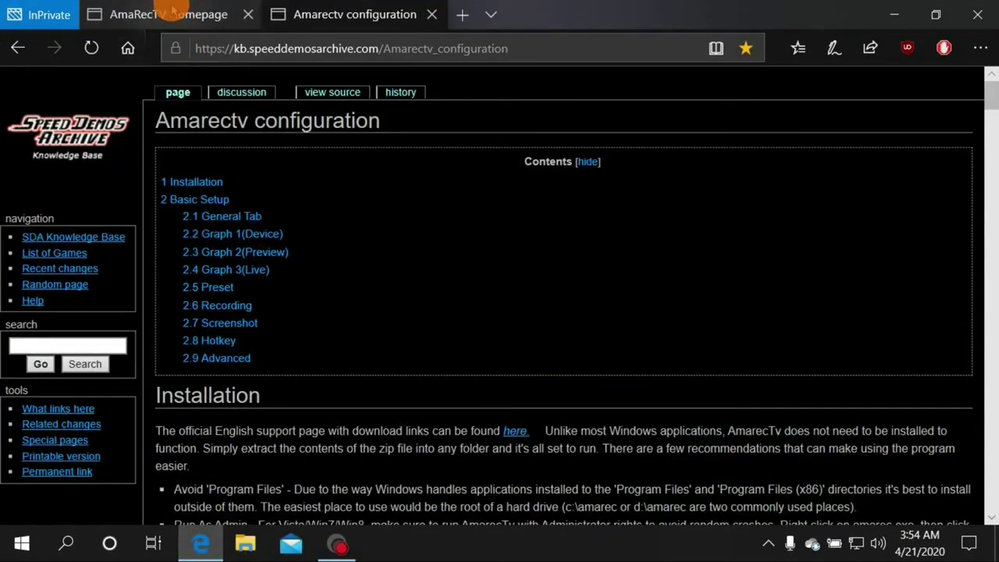
click(173, 14)
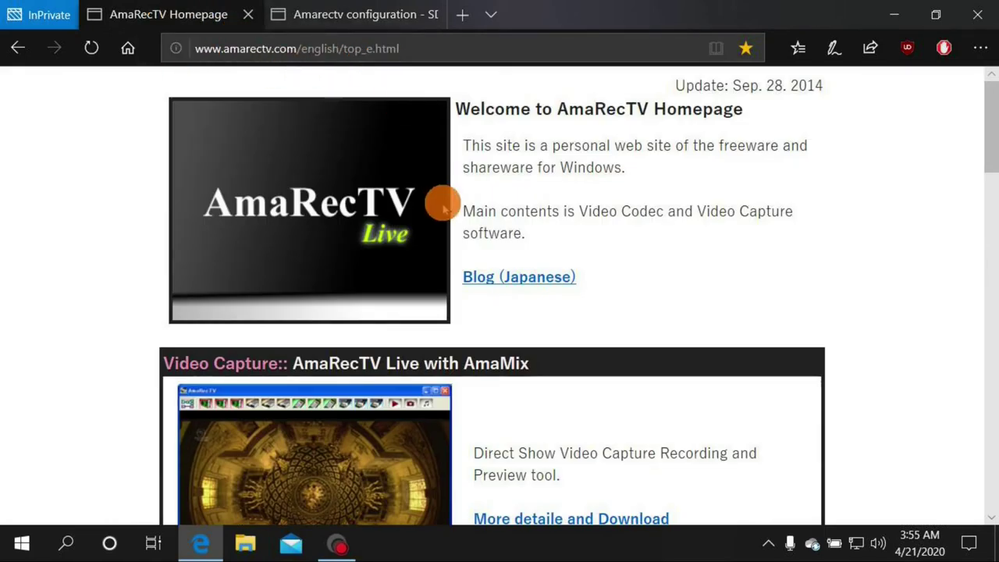
scroll(443, 205, down, 3)
scroll(442, 205, up, 2)
scroll(443, 205, down, 2)
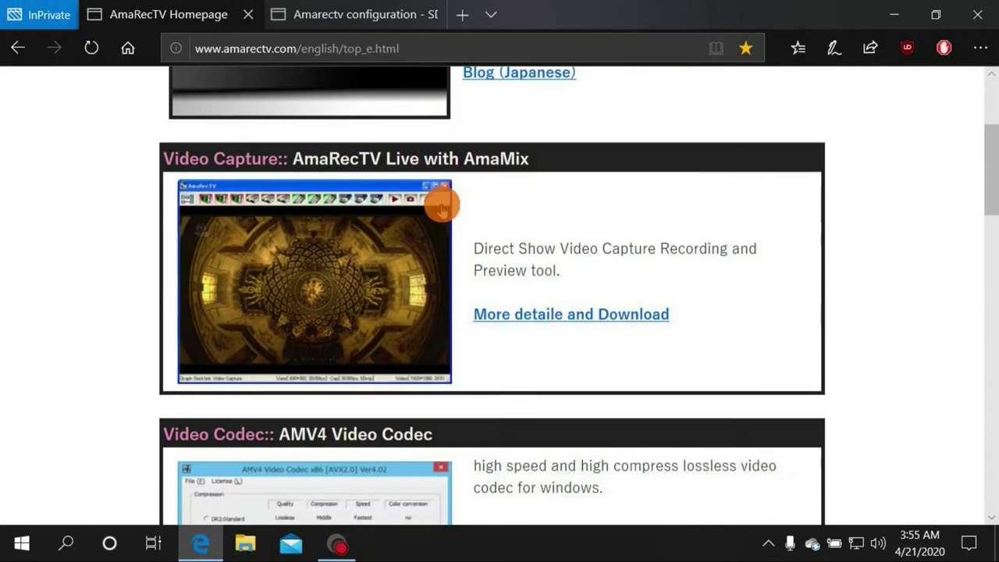
scroll(442, 204, down, 4)
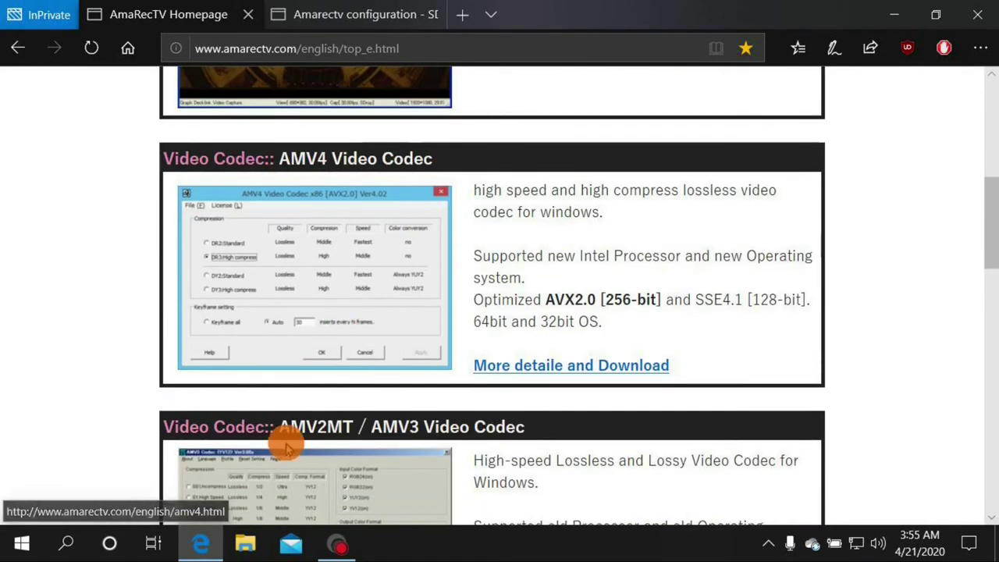
scroll(503, 413, up, 5)
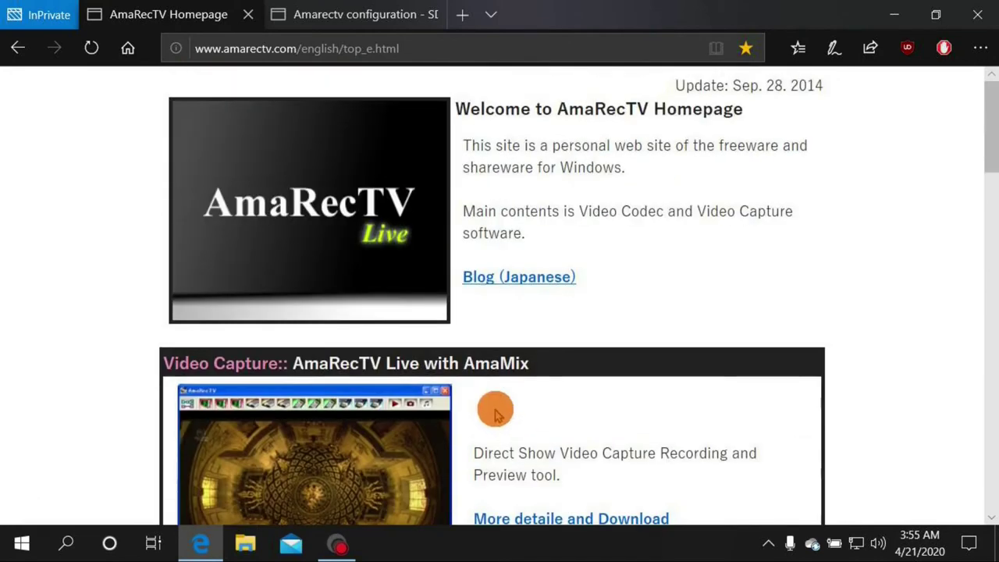
Open the details and download page of AmaRecTV Live with AmaMix and locate the Ver2.31 download
click(326, 50)
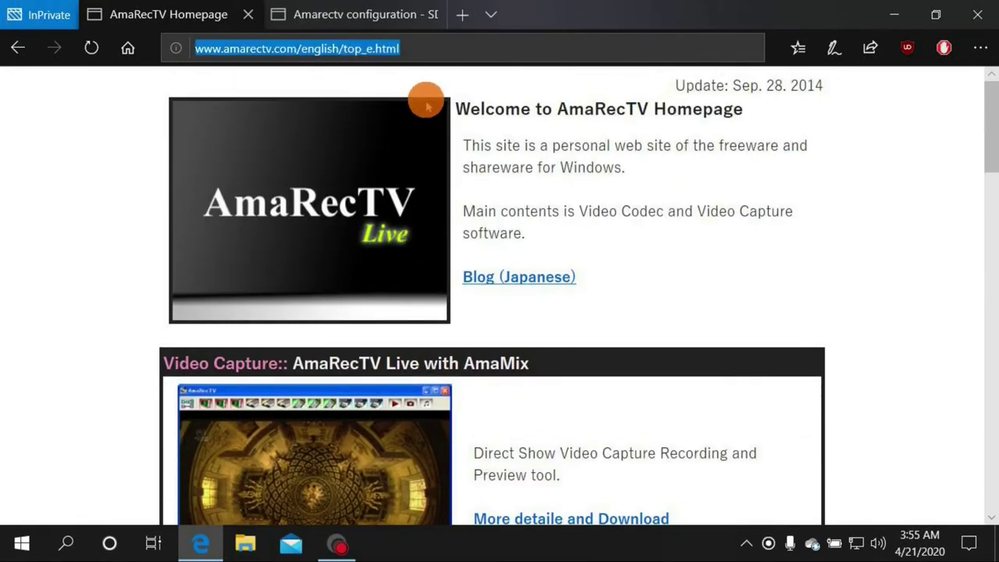
scroll(675, 279, down, 3)
scroll(676, 280, down, 1)
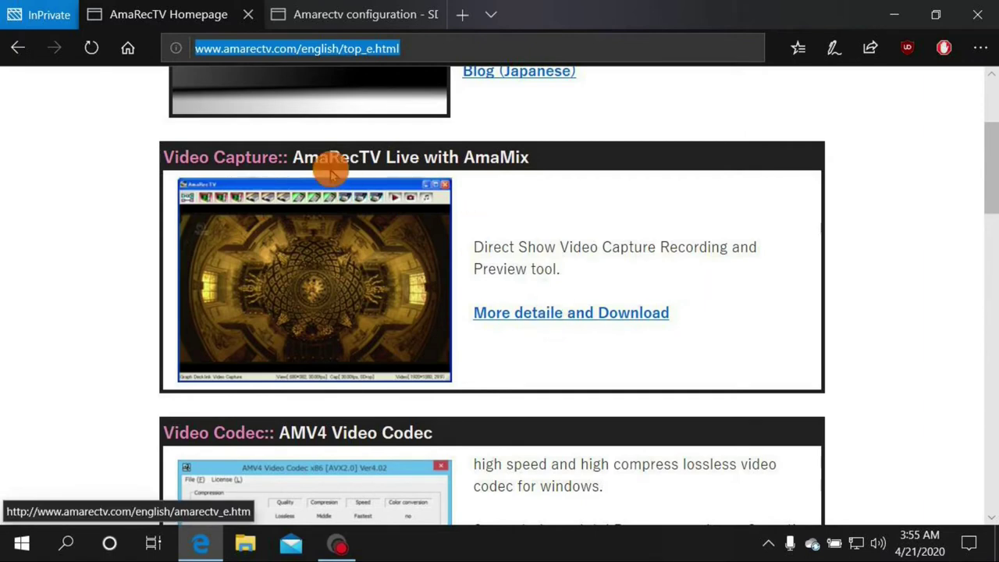
drag(295, 156, 551, 164)
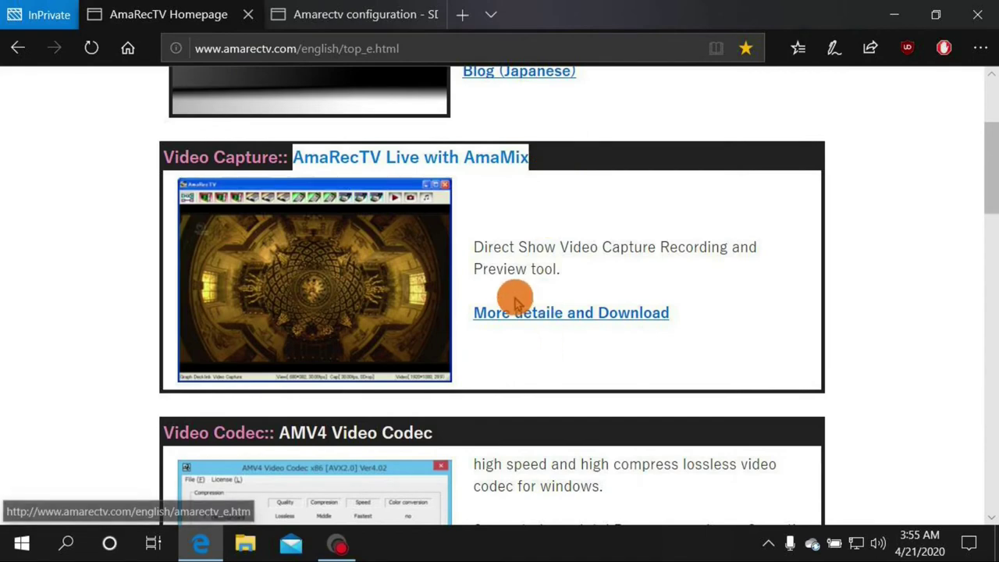
click(547, 322)
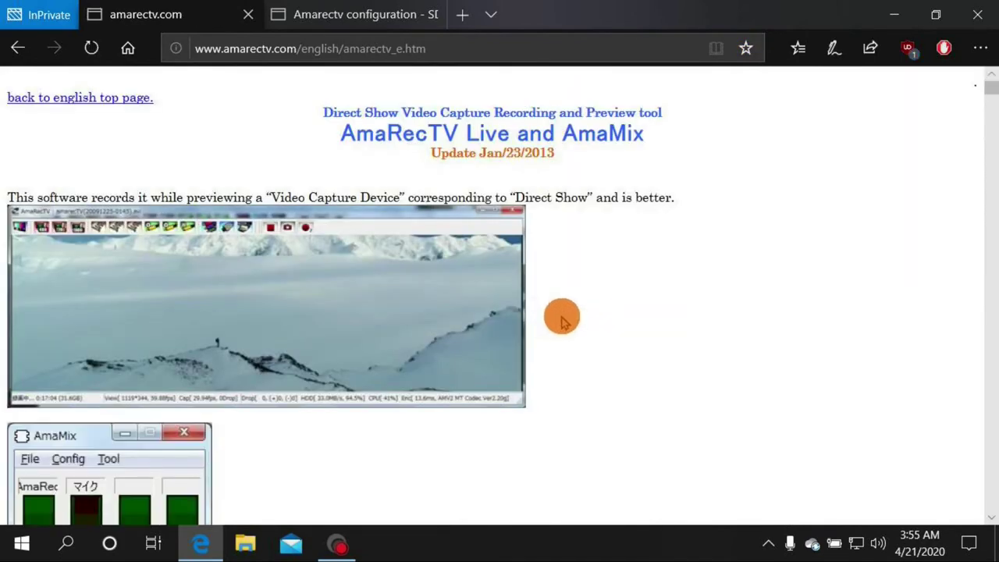
scroll(562, 320, down, 4)
scroll(562, 319, down, 3)
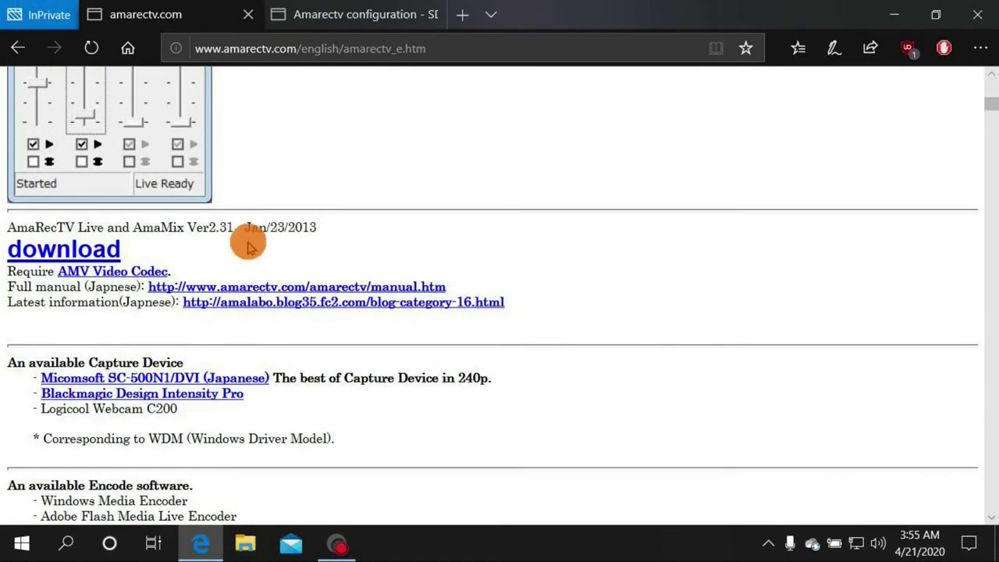
drag(189, 224, 223, 225)
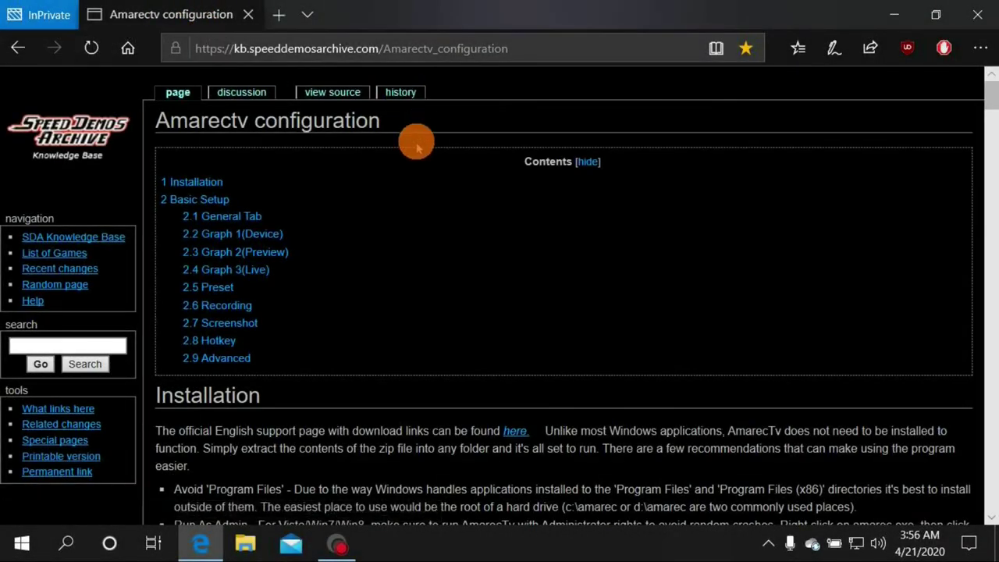
Check the address and title of the Amarectv configuration page and open the Open Broadcaster Software | OBS favorite
click(402, 50)
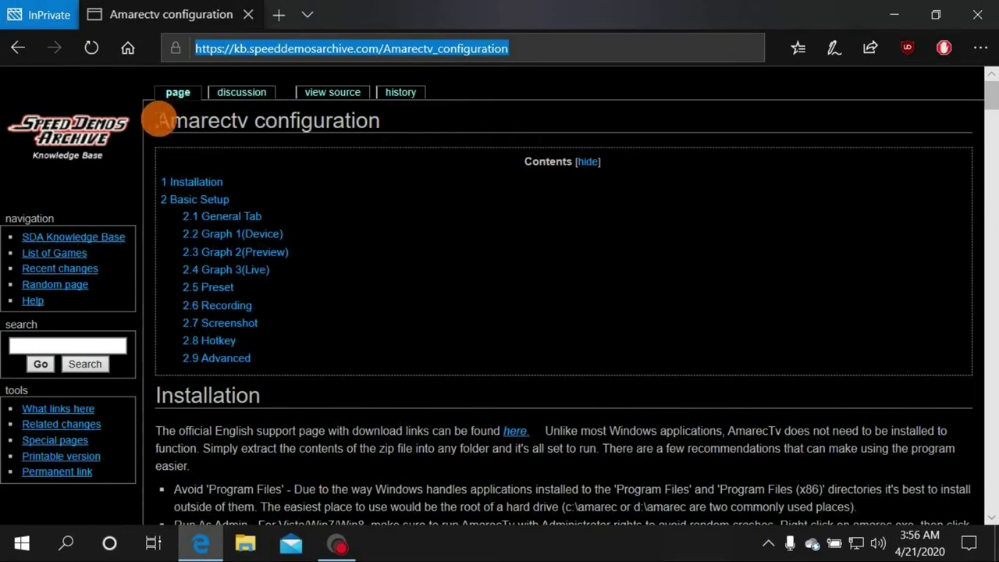
drag(158, 121, 392, 132)
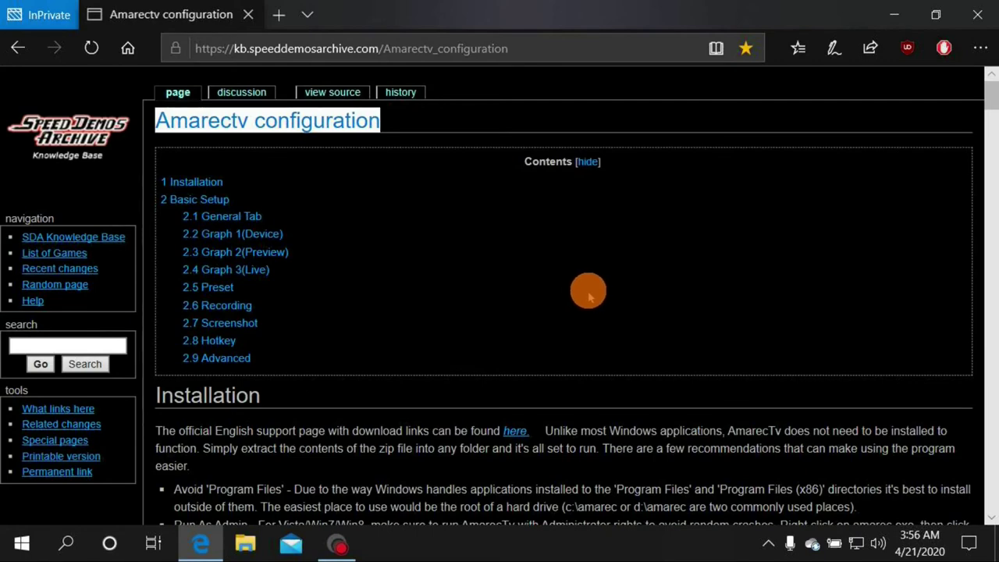
click(128, 49)
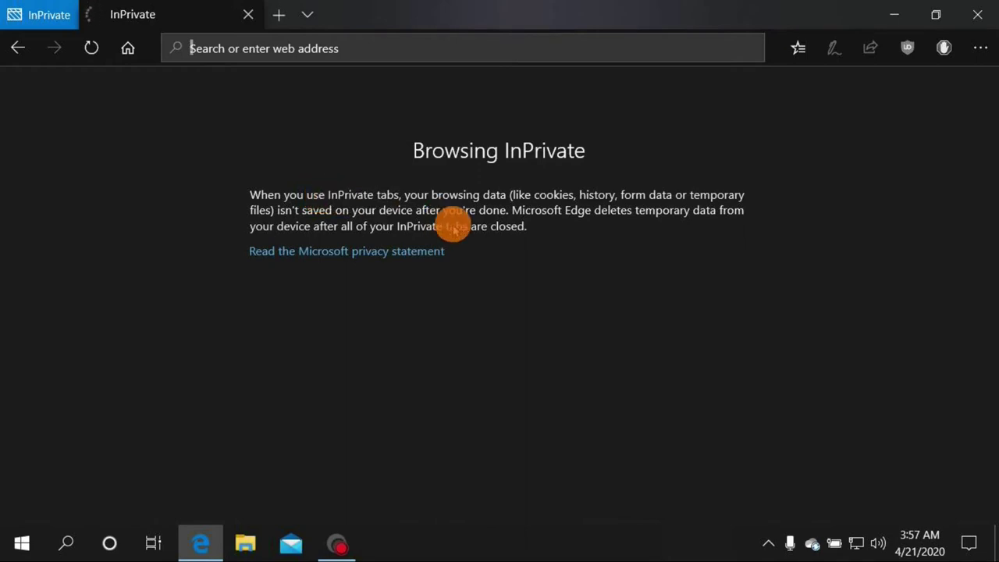
click(797, 49)
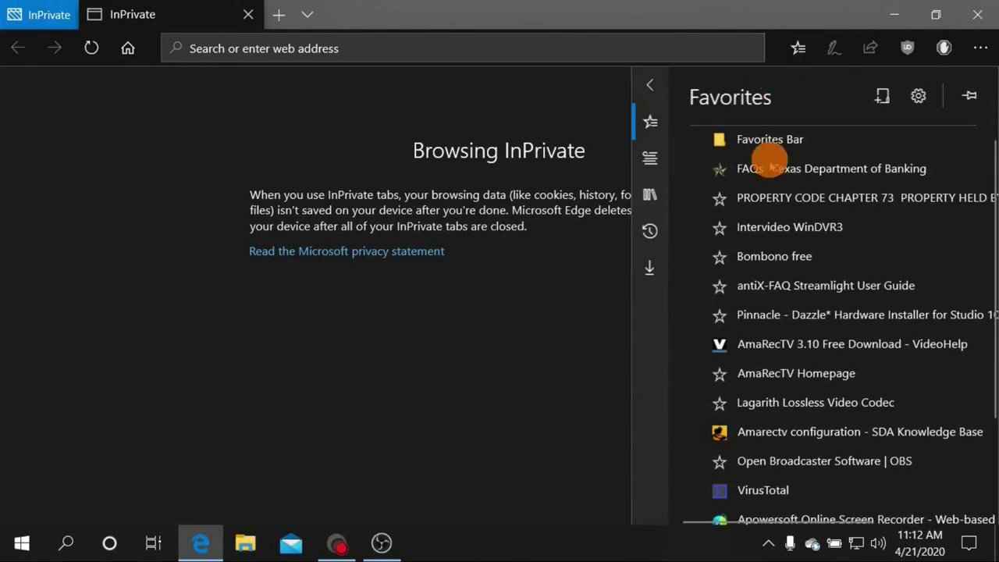
click(792, 461)
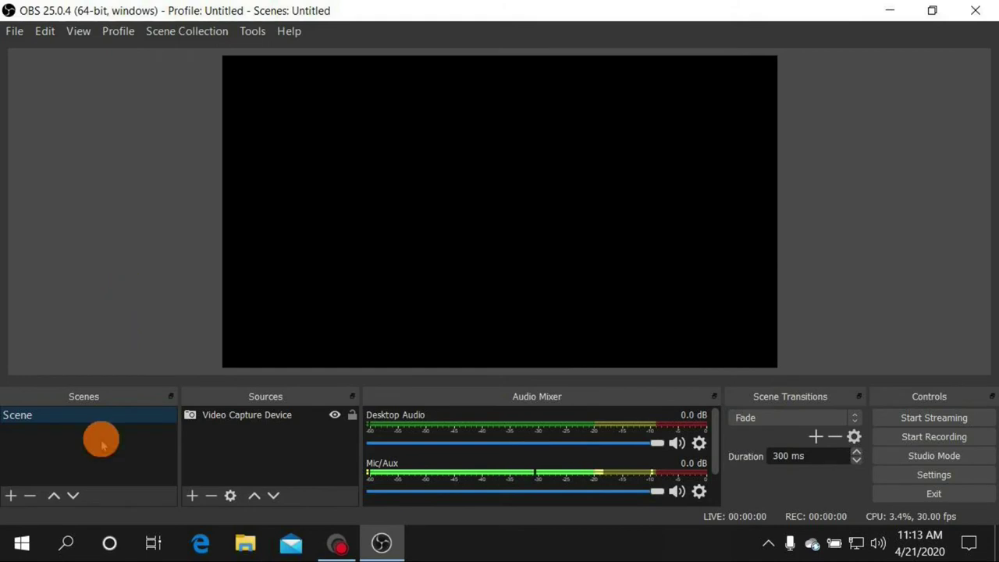
click(192, 496)
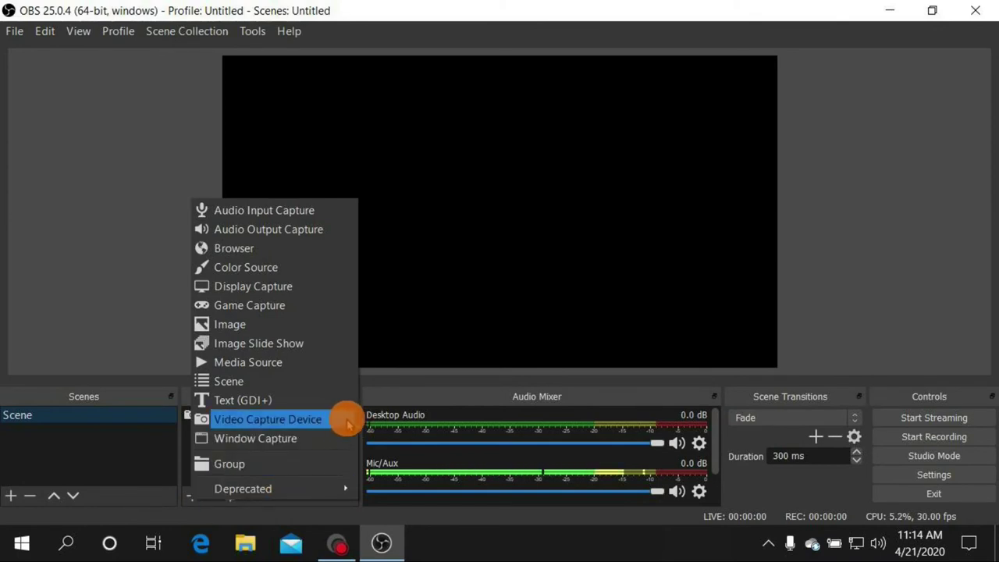
click(252, 421)
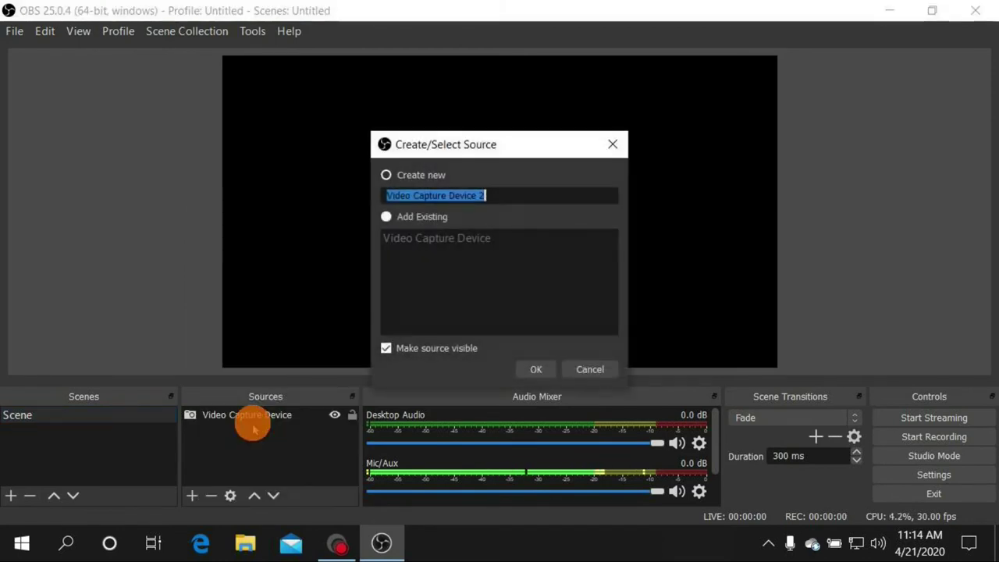
click(527, 370)
Open the properties of the existing Video Capture Device source in OBS and select Dazzle DVC100 Video as the device
click(223, 416)
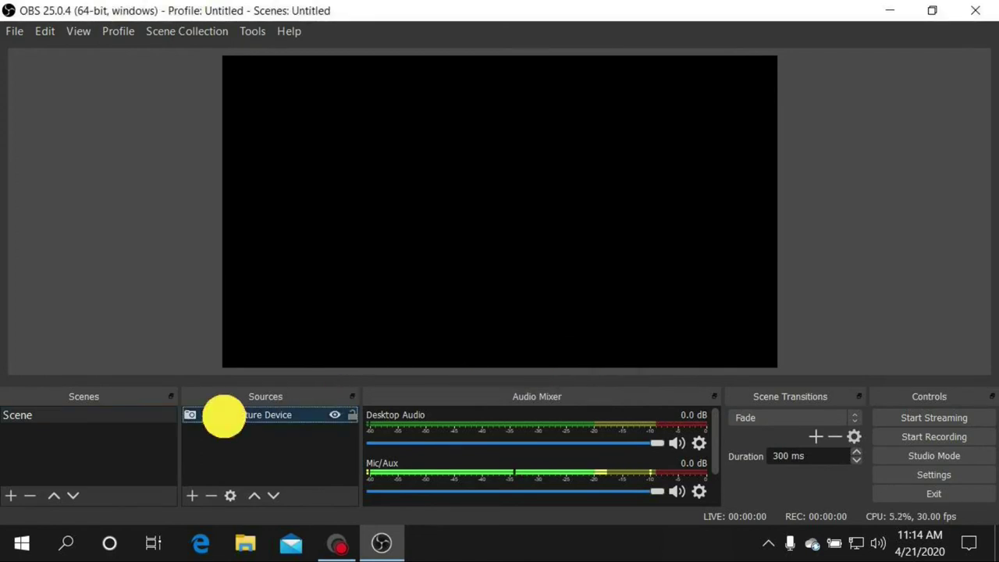
double_click(224, 416)
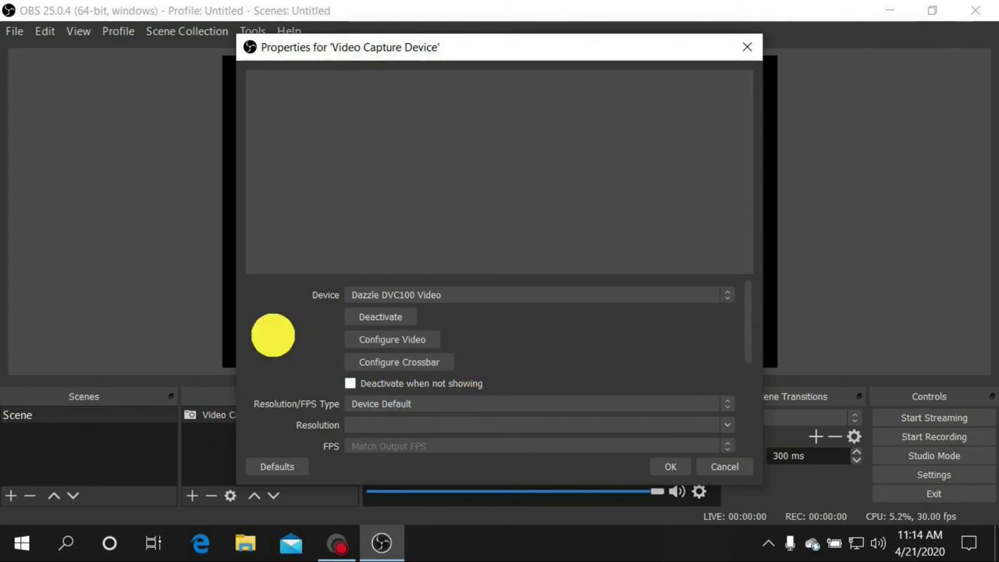
scroll(680, 350, down, 1)
scroll(680, 351, up, 1)
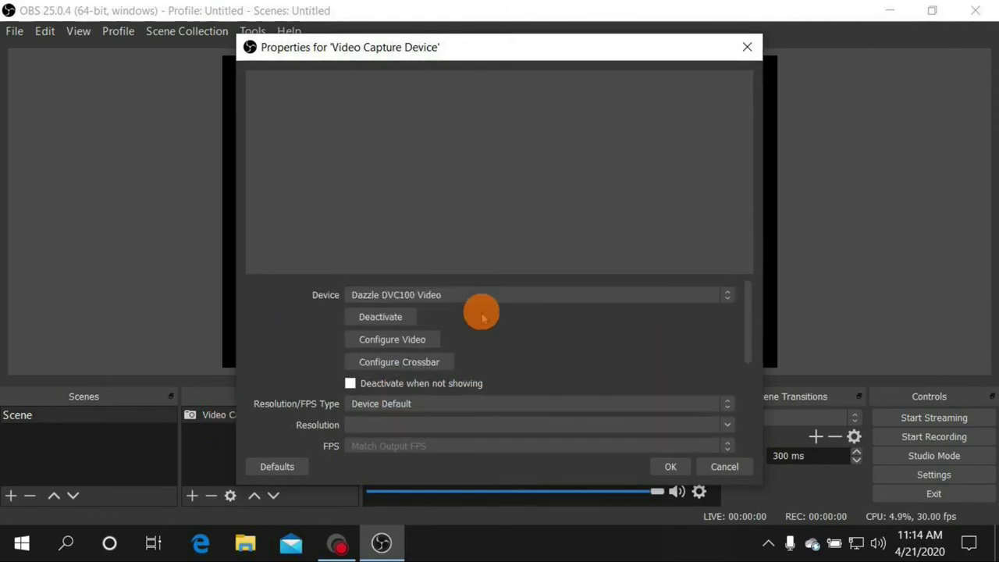
click(525, 297)
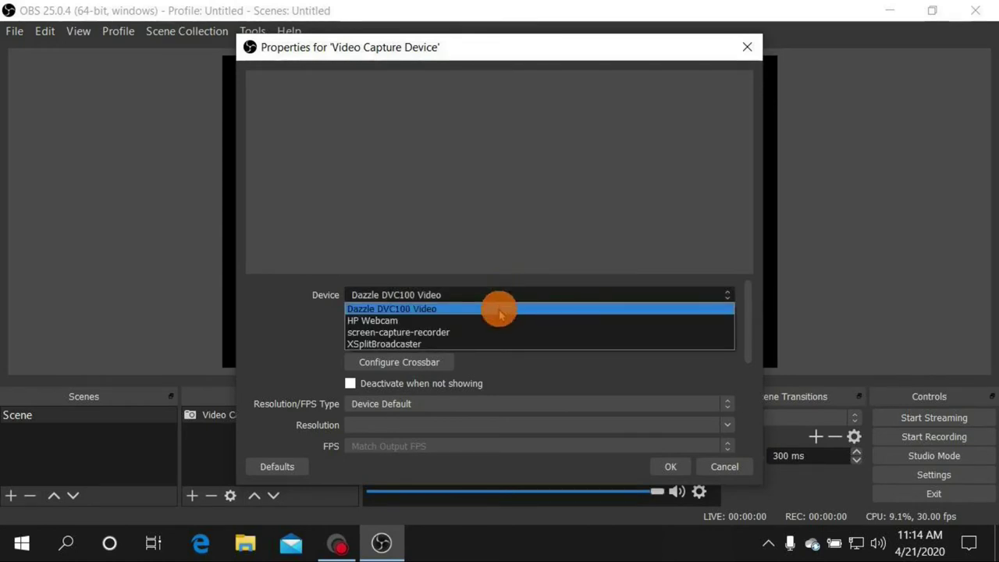
click(499, 309)
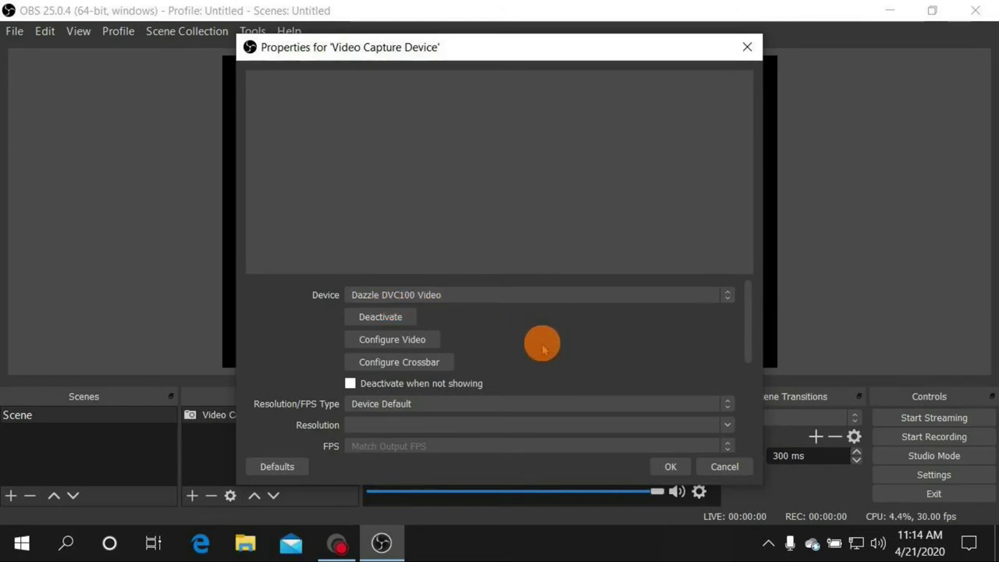
Set the source's Audio Output Mode to Output desktop audio (DirectSound) and its custom audio device to Dazzle DVC100 Audio Device
scroll(544, 348, down, 5)
scroll(543, 349, down, 2)
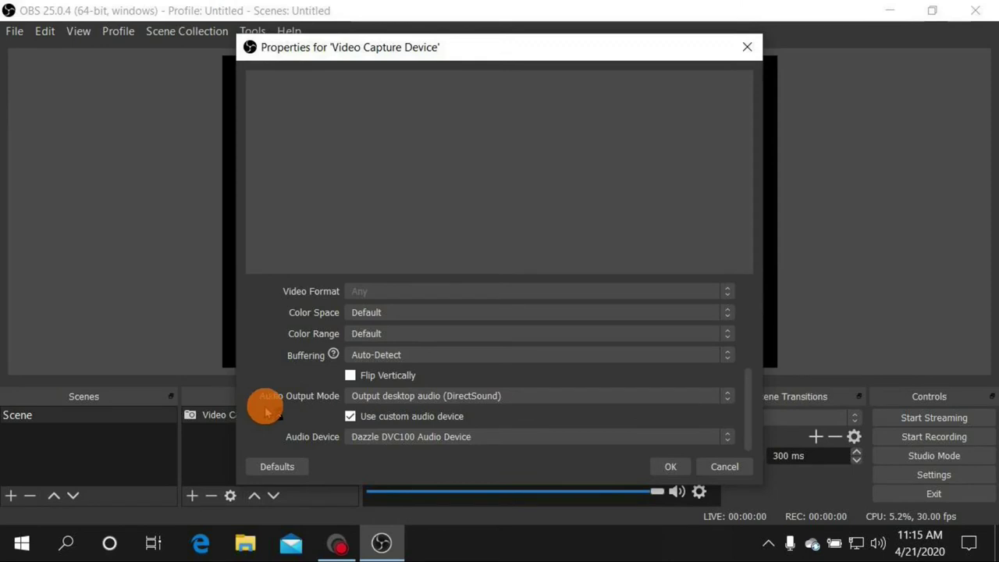
click(591, 399)
click(569, 408)
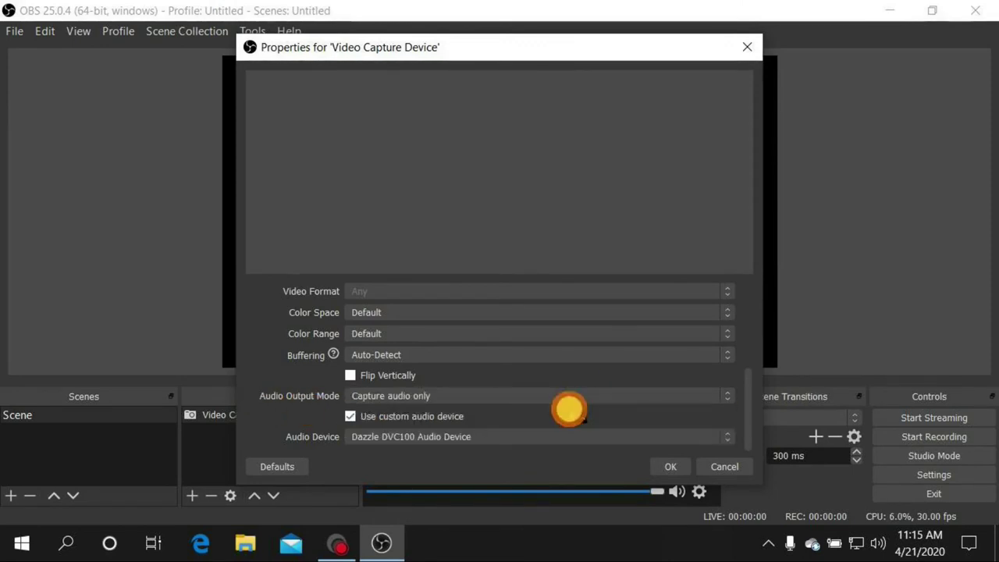
click(524, 396)
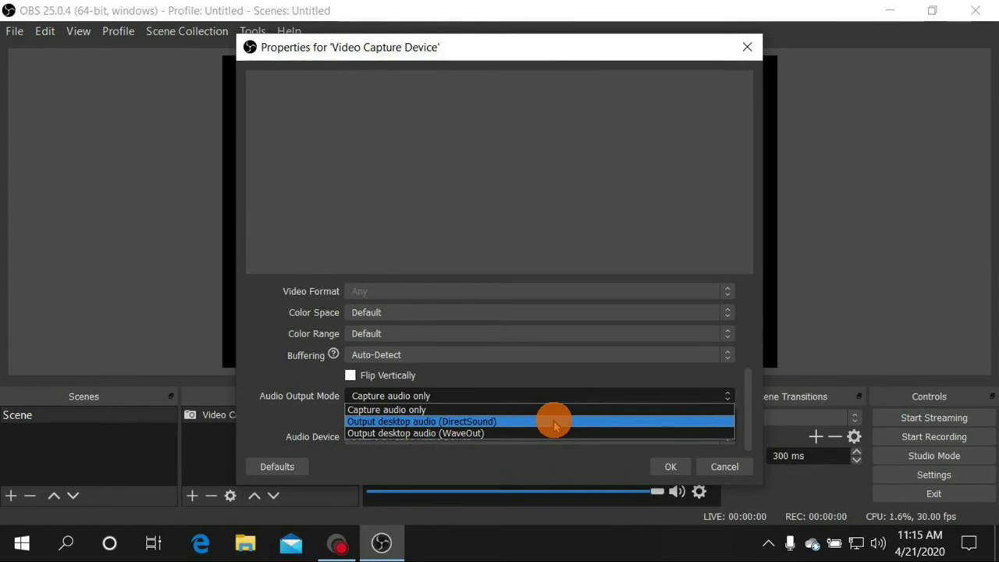
click(554, 421)
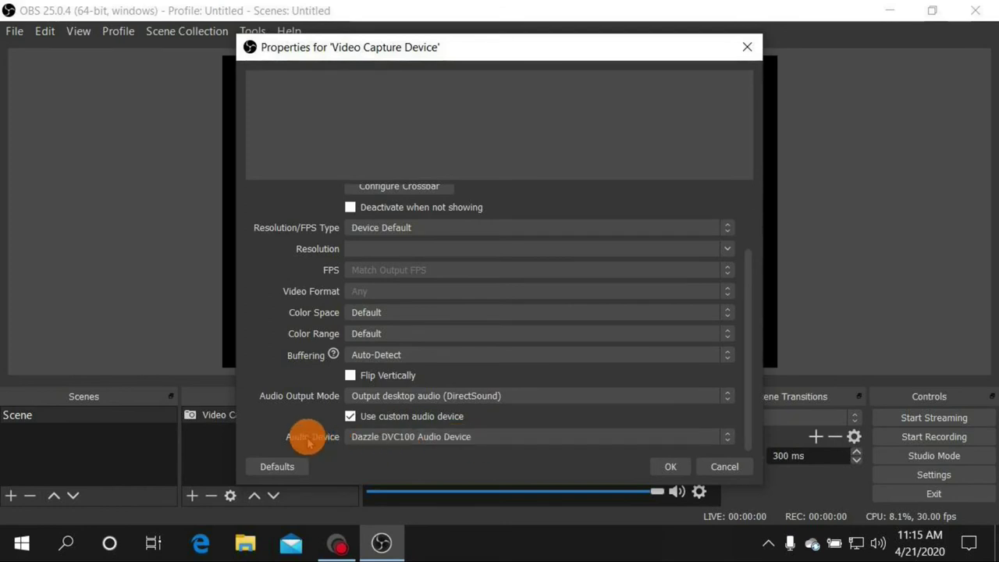
click(536, 437)
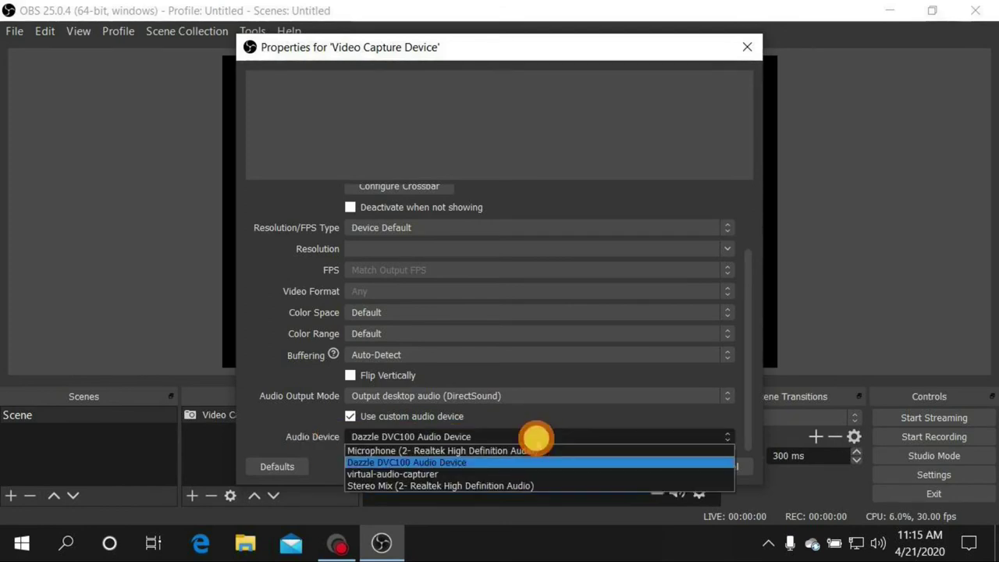
click(477, 462)
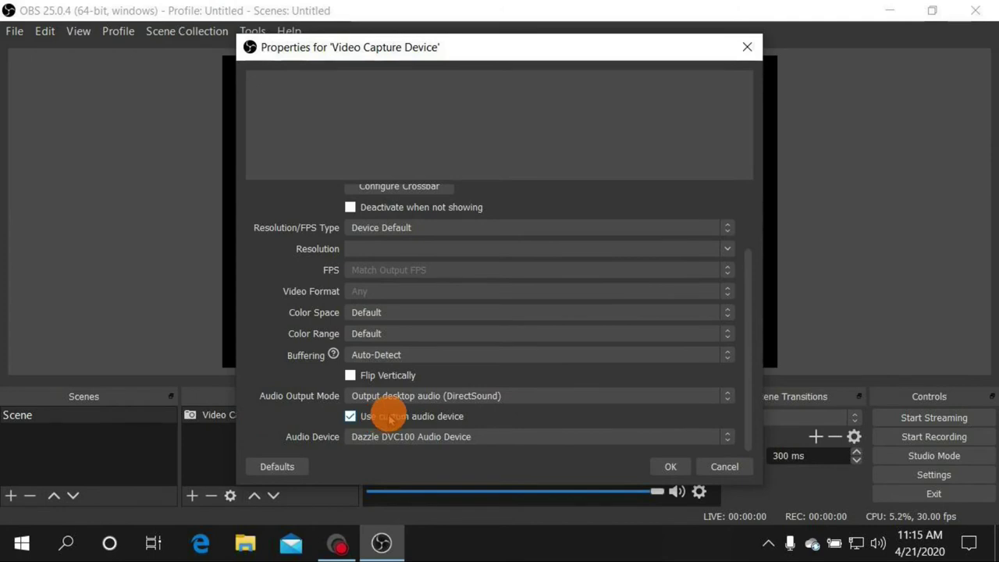
Open the source's video configuration and set the Video Decoder standard to NTSC_M with VCR Input enabled
scroll(511, 237, up, 3)
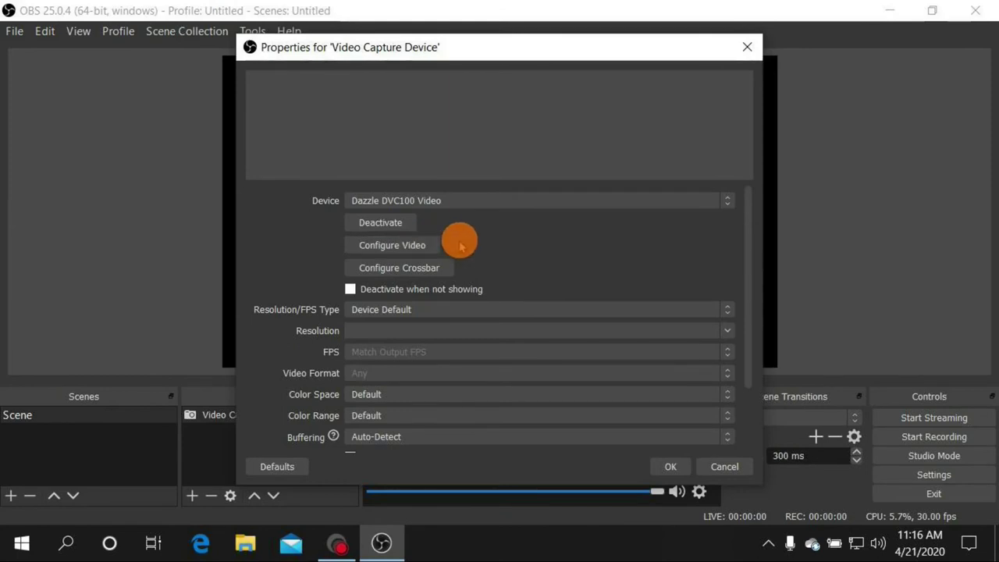
click(433, 248)
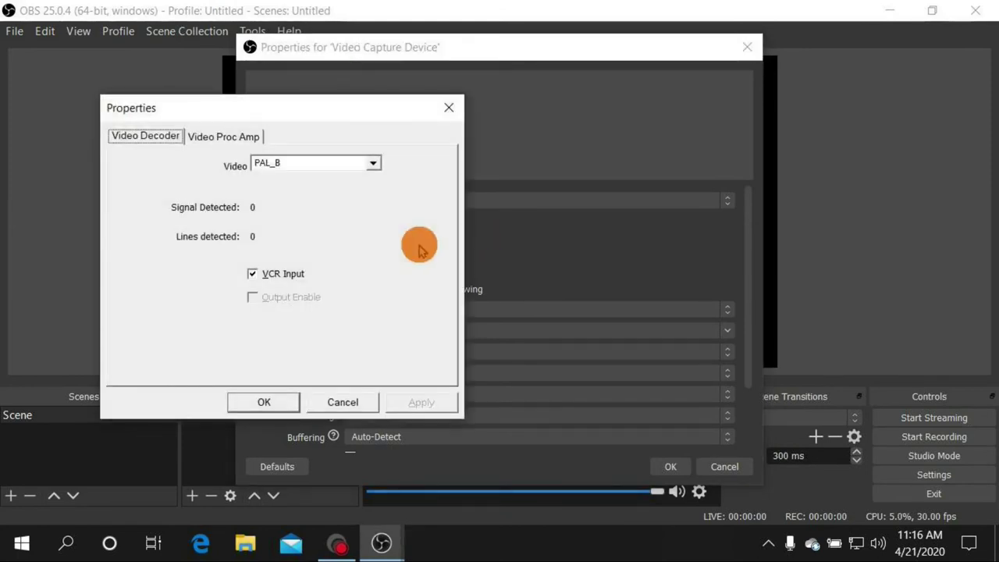
click(253, 276)
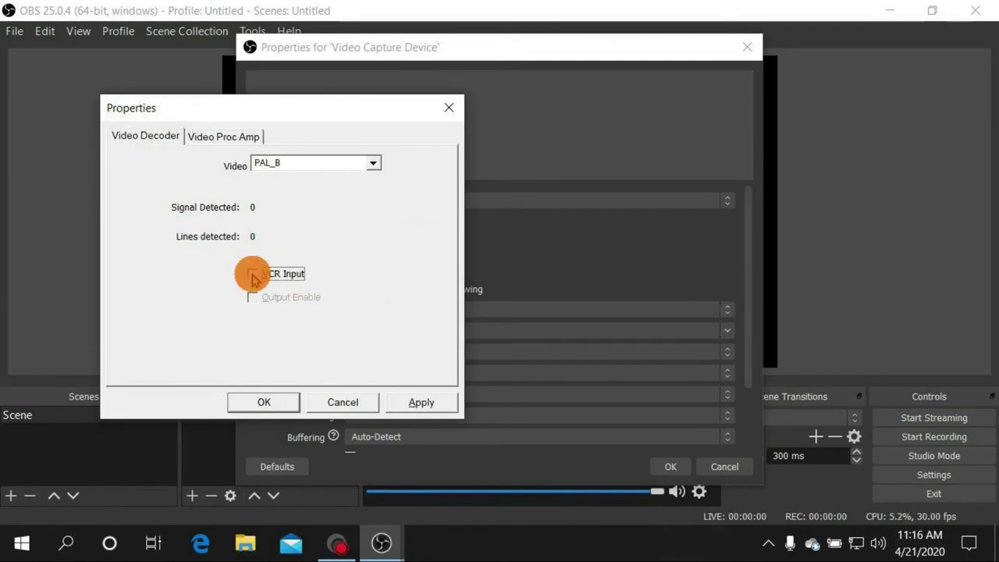
click(375, 166)
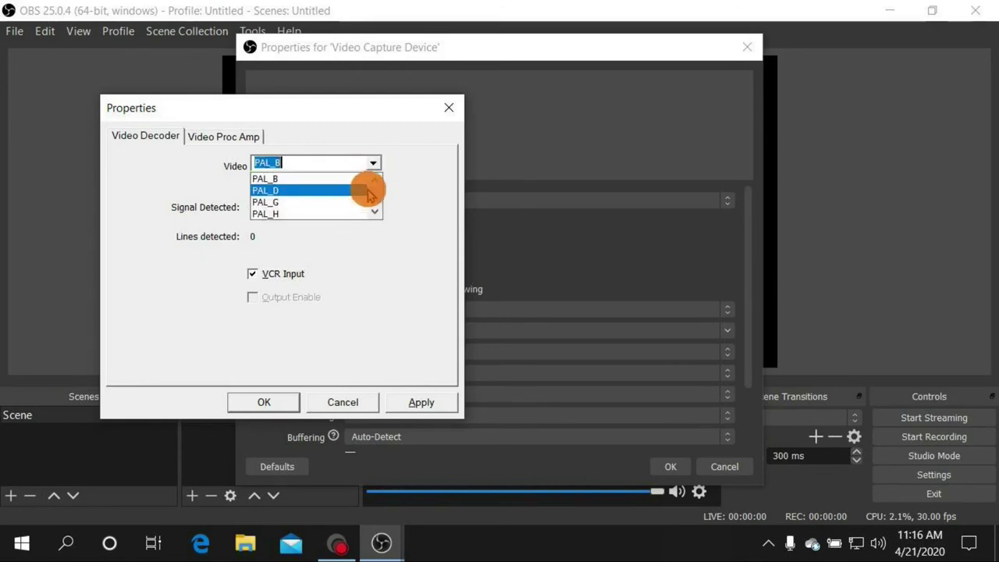
click(375, 181)
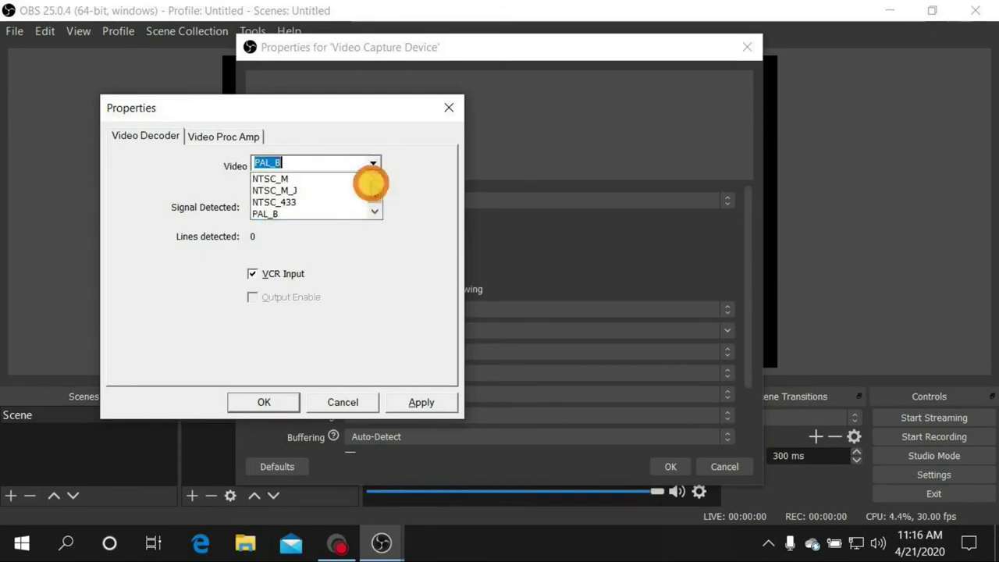
click(303, 180)
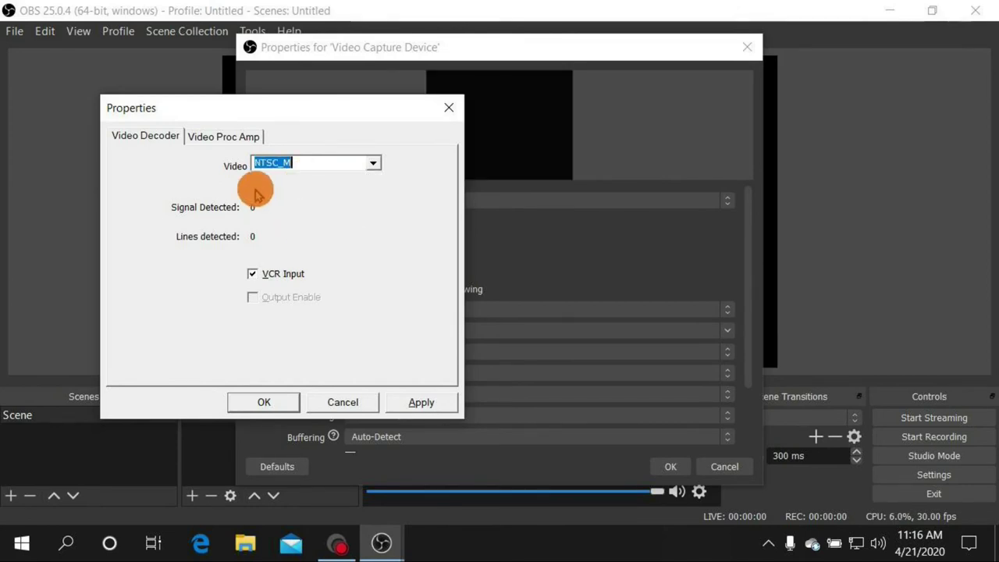
Reset the Video Proc Amp settings to their defaults and accept the source's video configuration
click(220, 138)
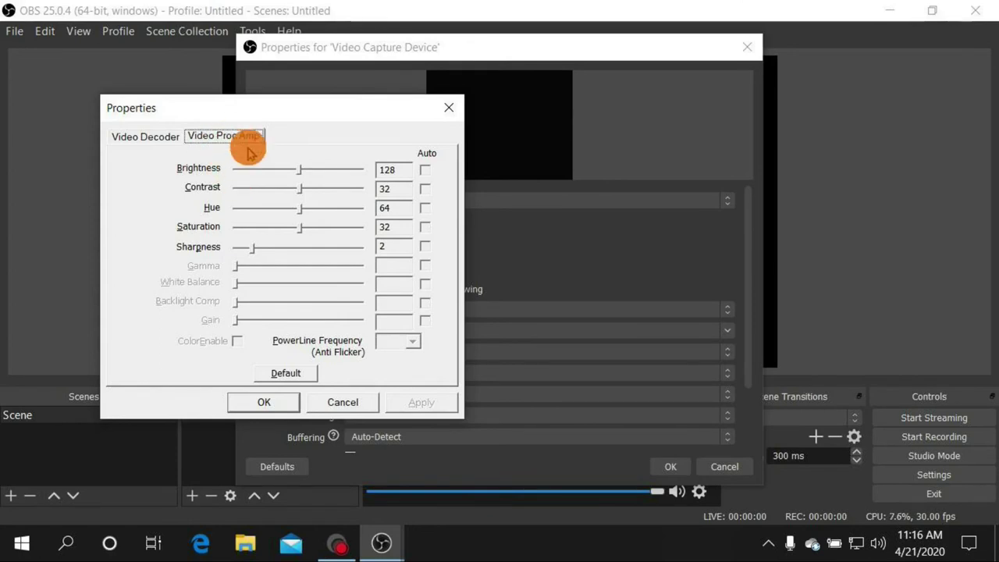
click(283, 376)
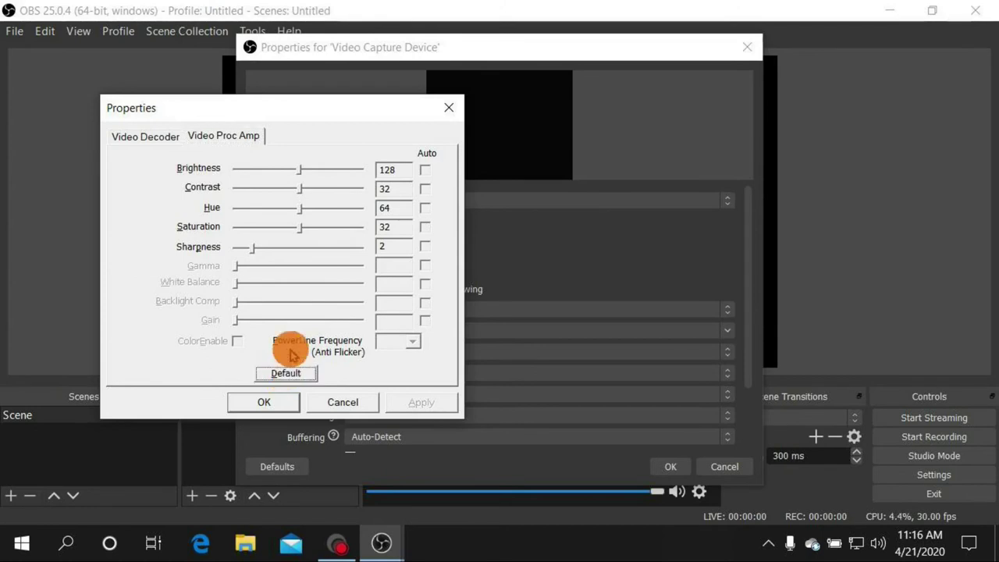
click(144, 139)
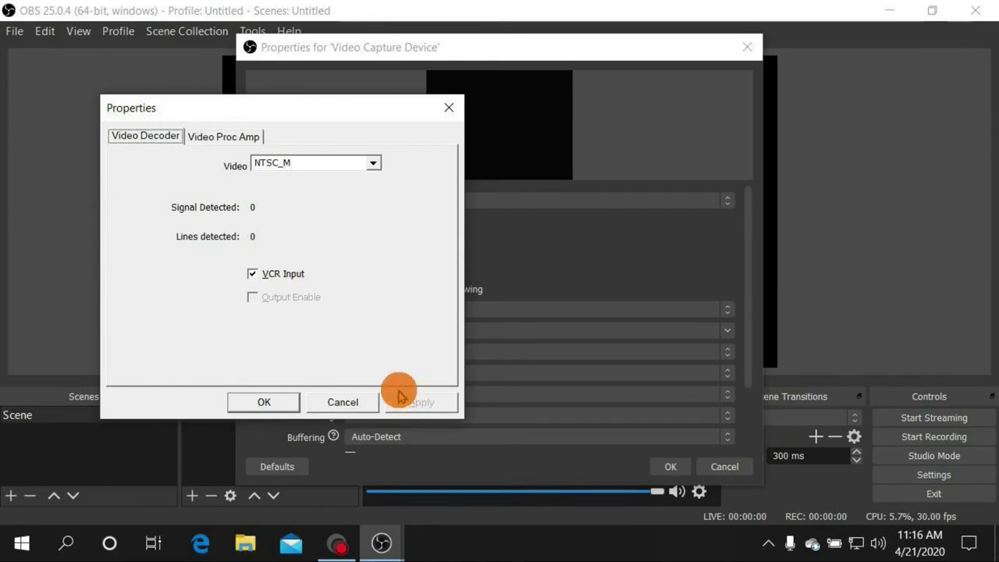
click(263, 400)
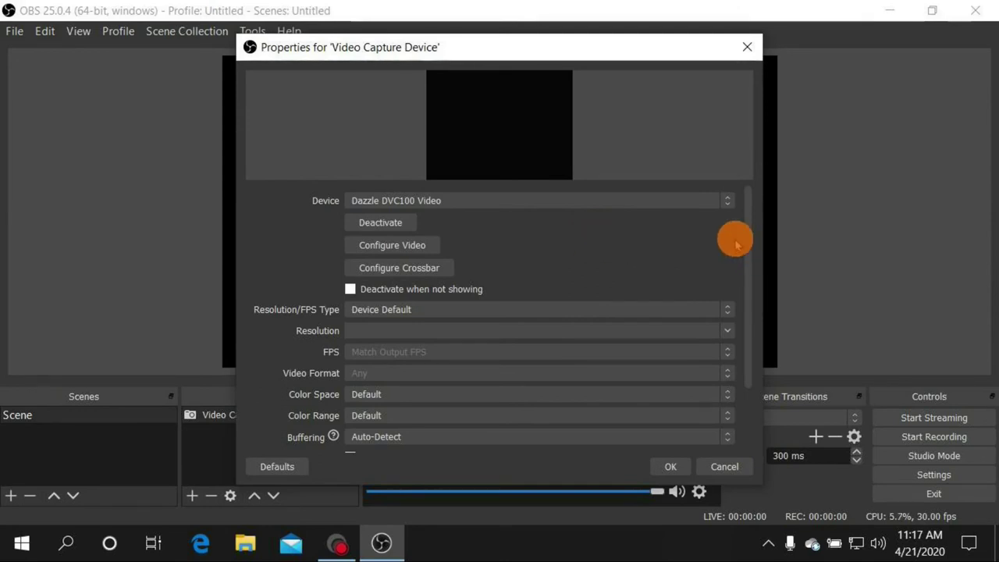
drag(744, 234, 736, 207)
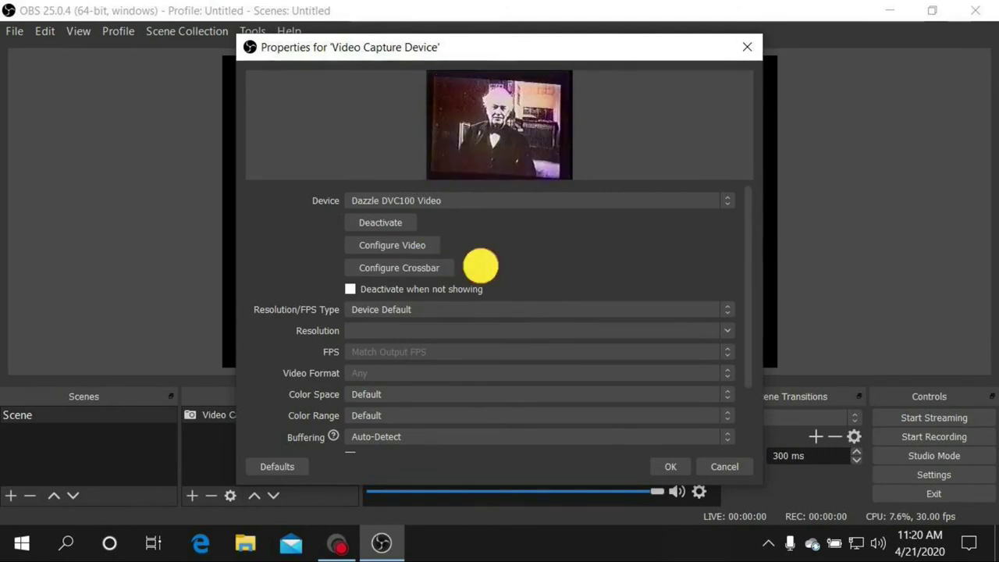
In the source's crossbar configuration, route 5: Audio Line In to 1: Audio Decoder Out with Link Related Streams enabled
click(441, 269)
click(424, 267)
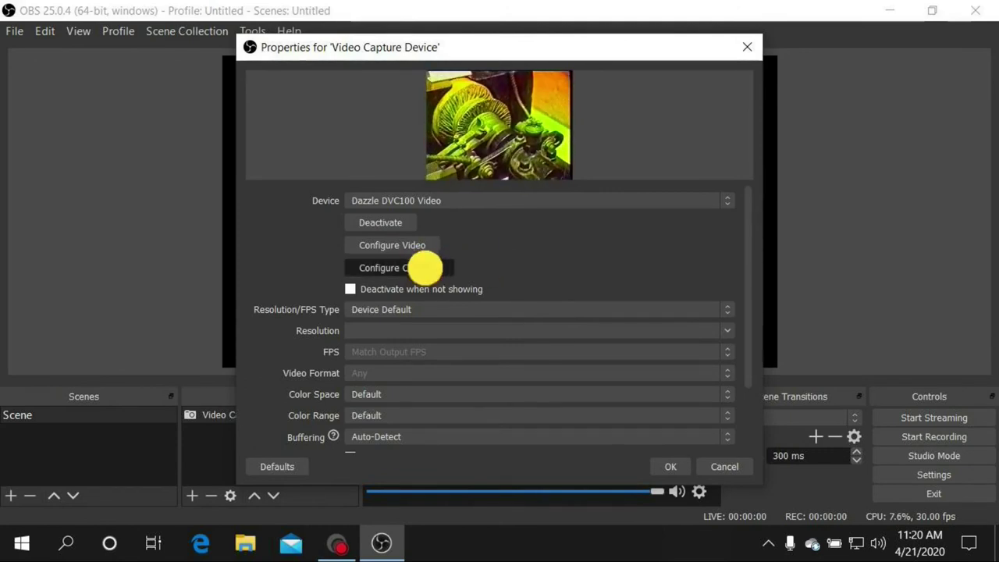
drag(396, 138, 308, 136)
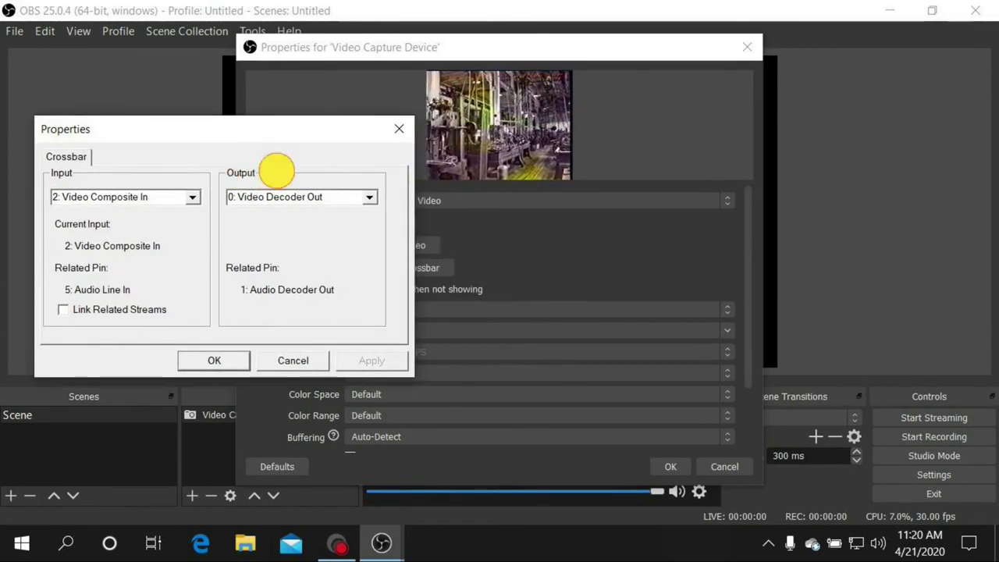
click(370, 199)
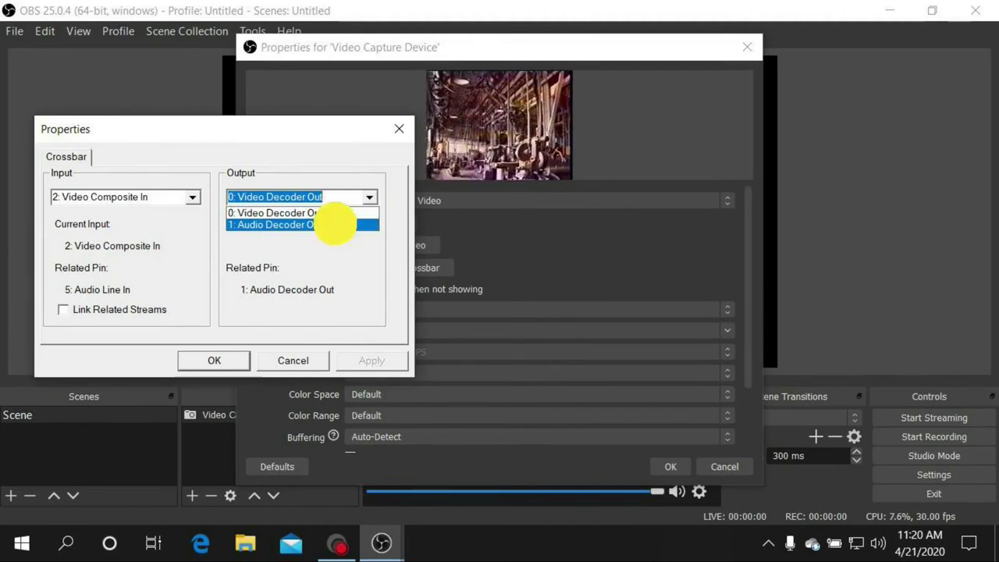
click(334, 224)
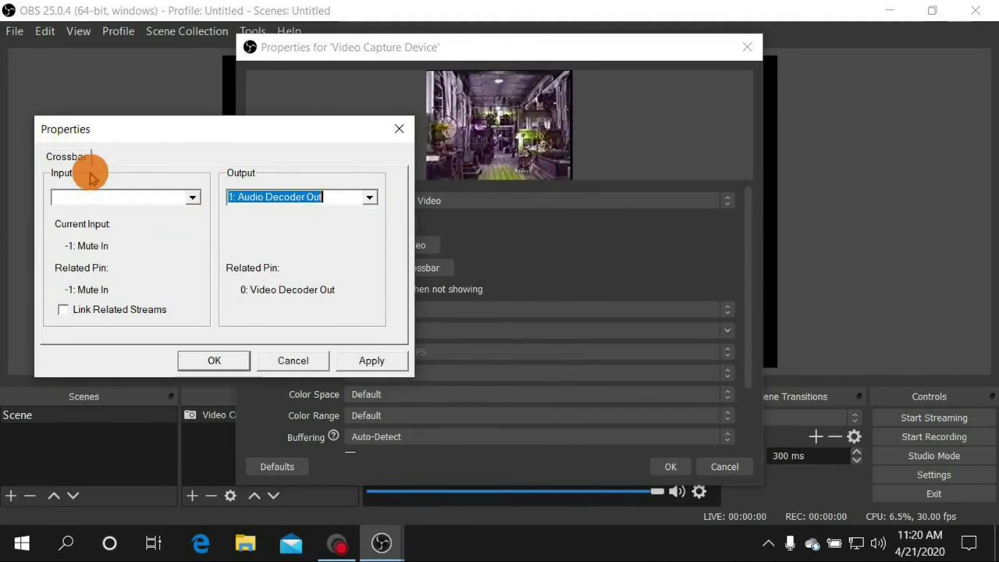
click(191, 197)
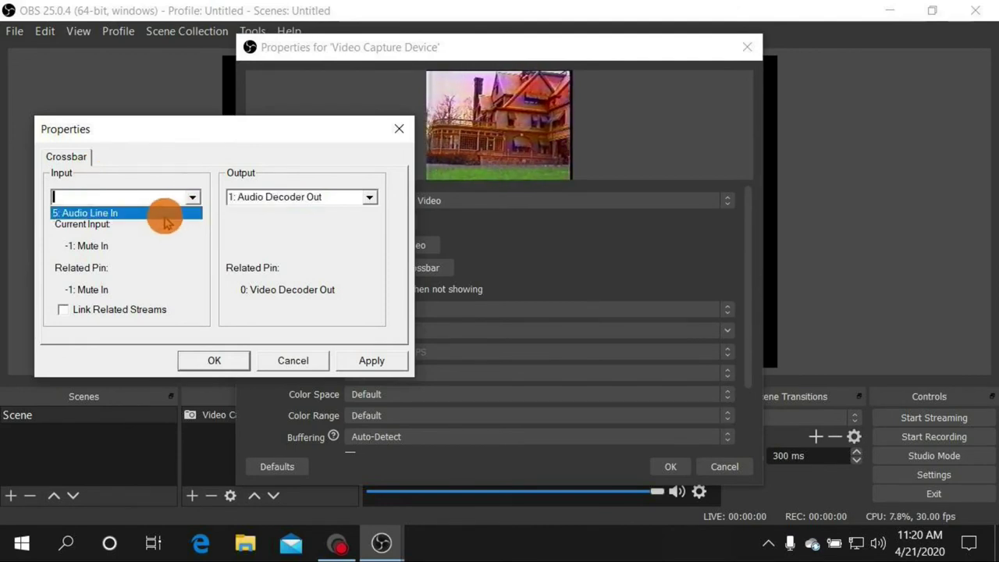
click(162, 214)
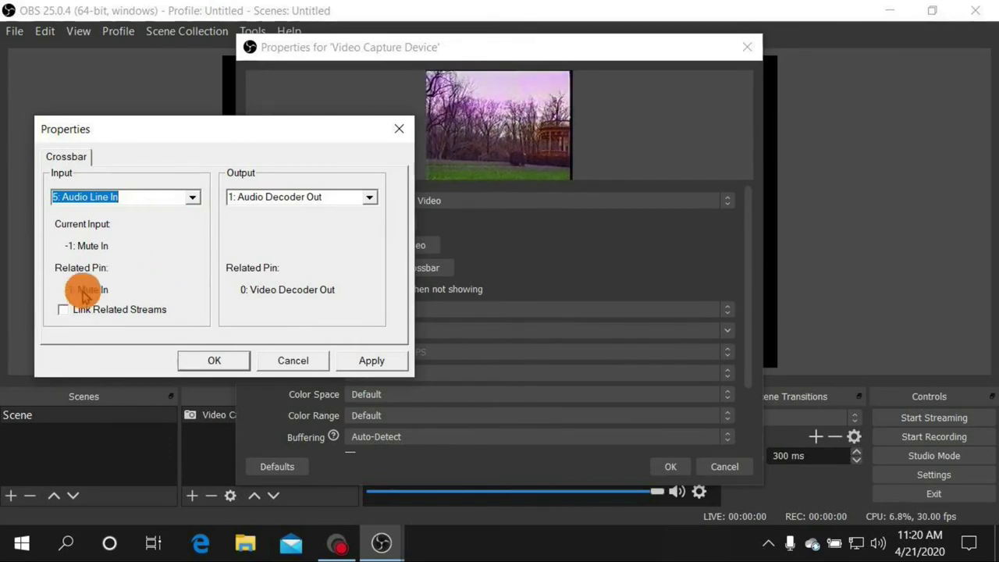
click(63, 310)
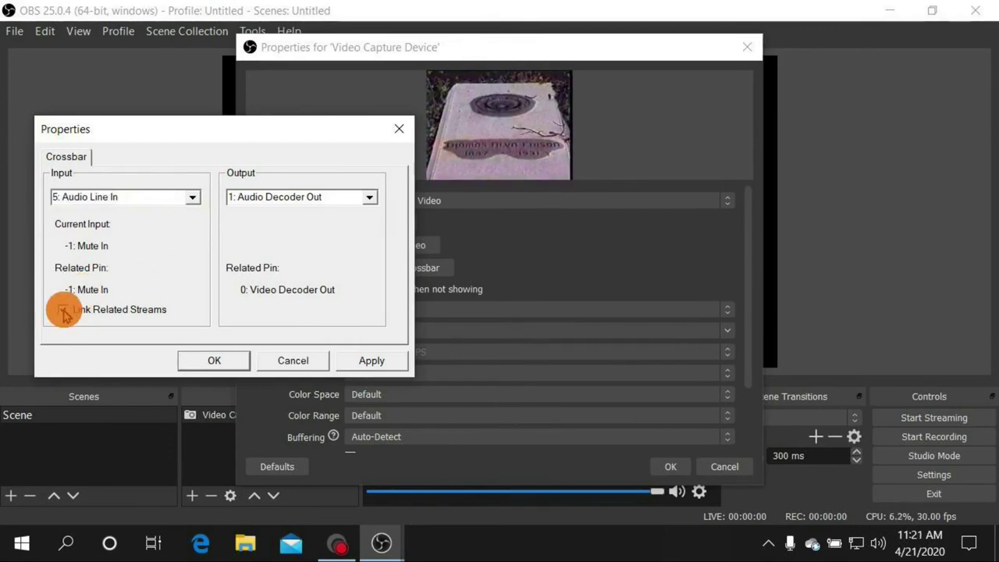
click(365, 363)
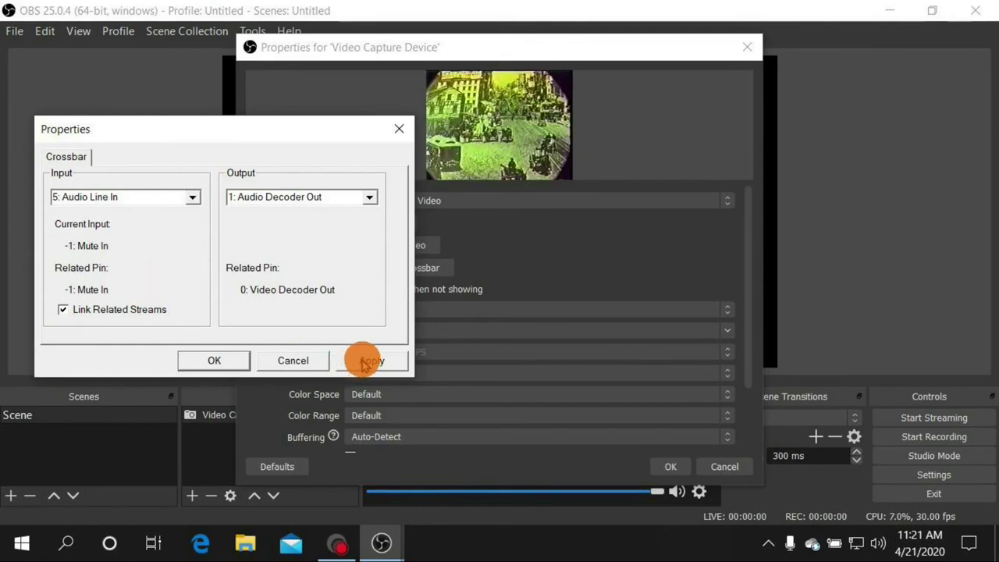
click(363, 363)
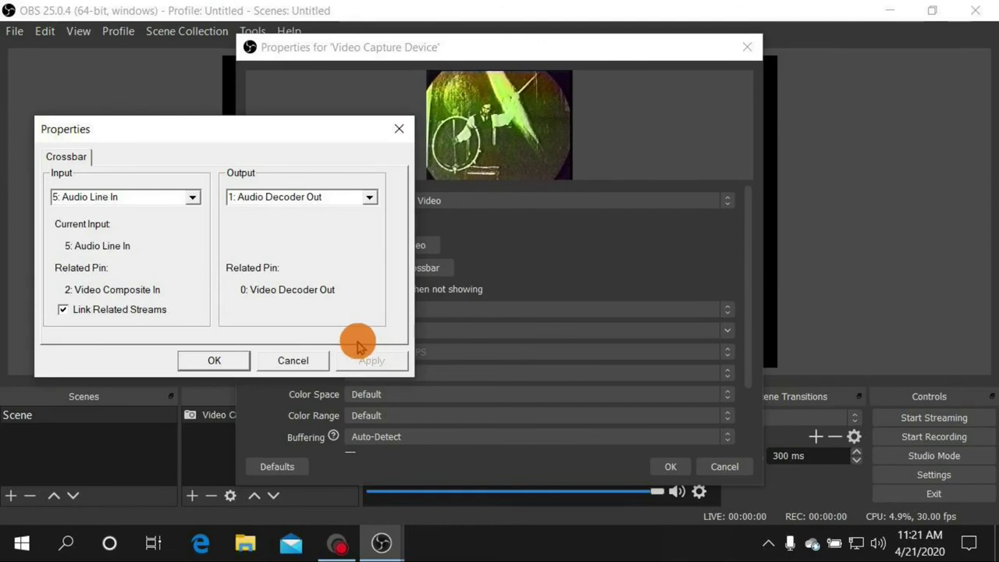
click(215, 362)
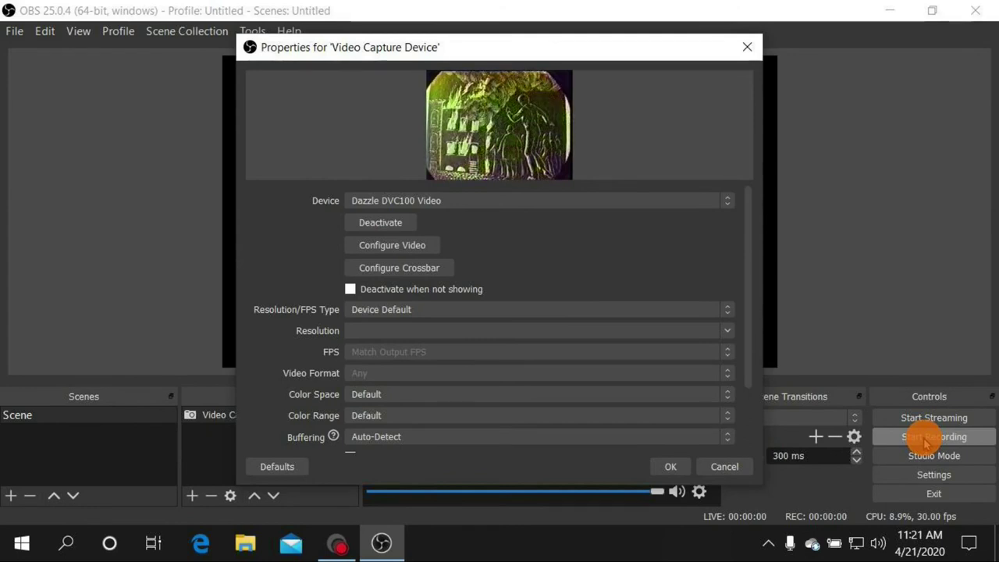
Accept the source properties and shift the captured picture slightly to the right on the preview canvas
click(668, 466)
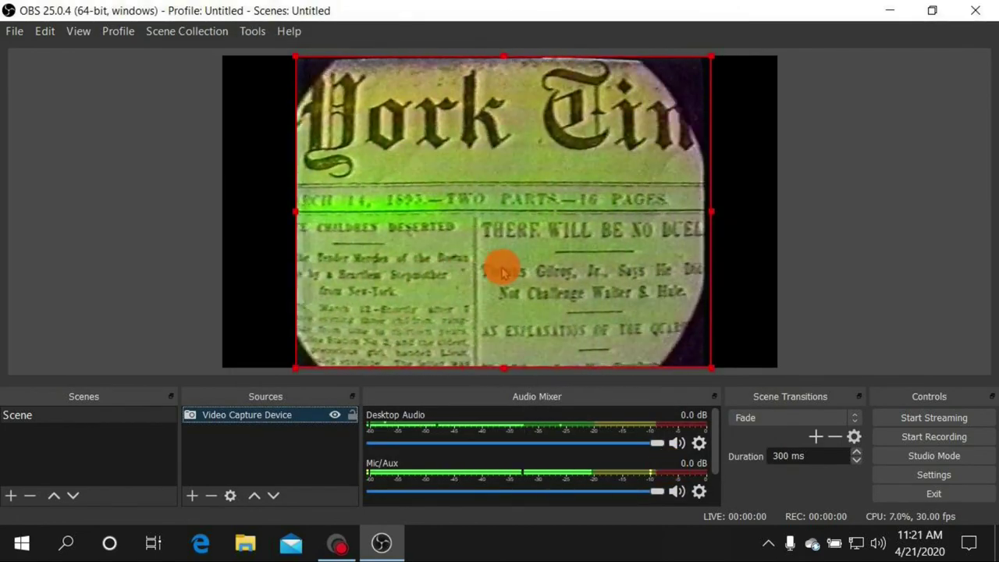
mouse_move(529, 268)
mouse_down()
mouse_move(446, 252)
mouse_move(468, 265)
mouse_move(582, 279)
mouse_move(546, 275)
mouse_up()
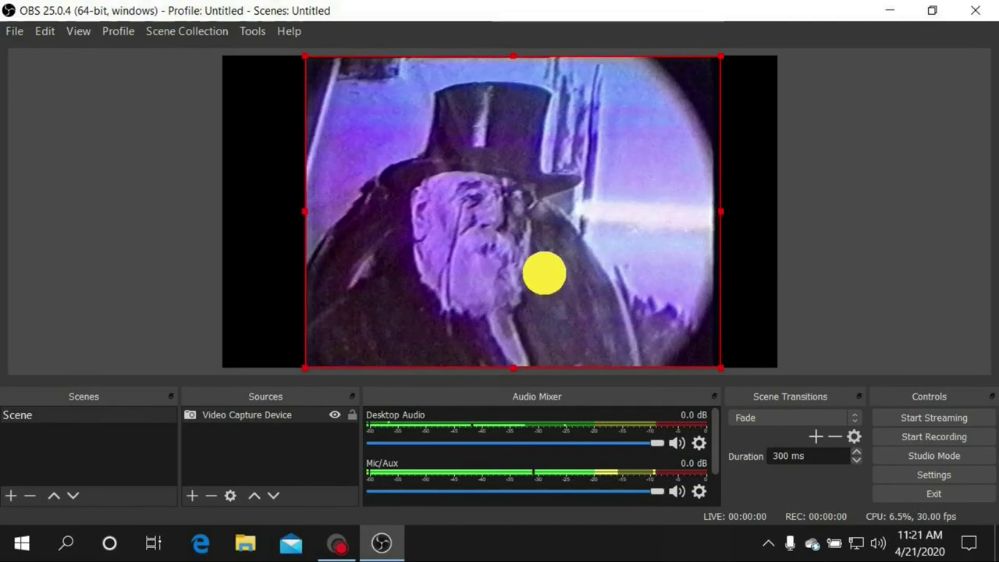
drag(543, 274, 537, 274)
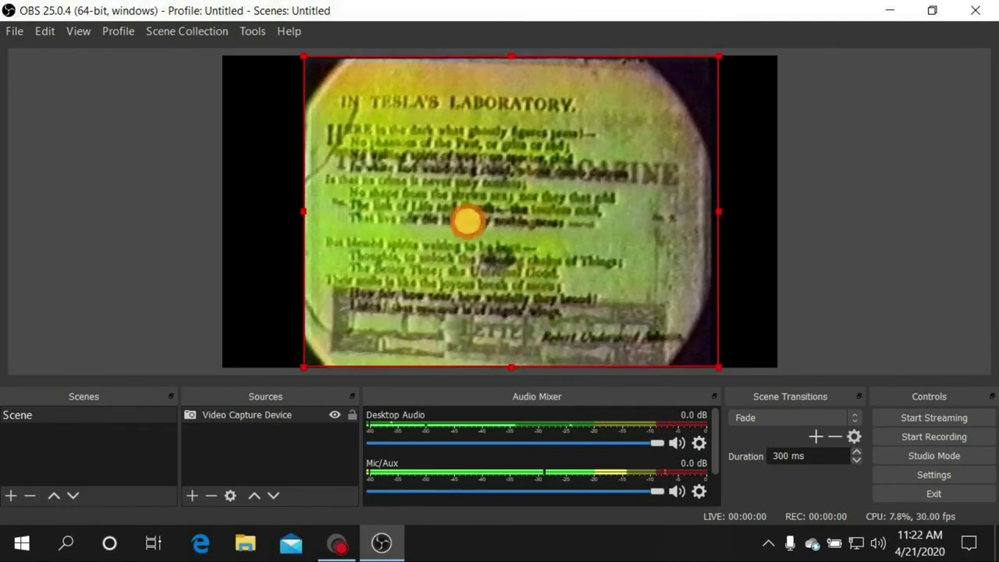
Record a short test clip of the capture, muting and unmuting Mic/Aux while it is recording
click(911, 435)
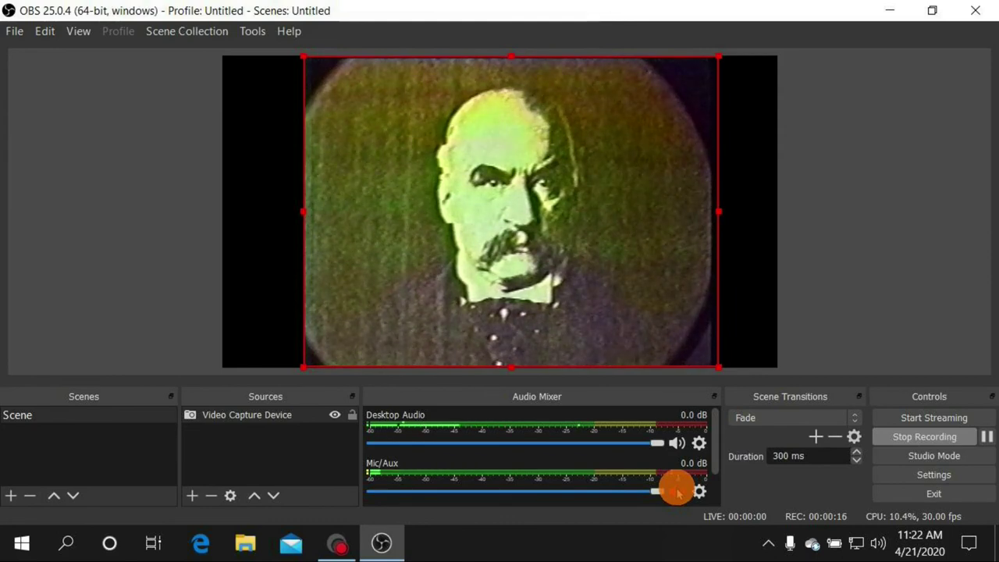
click(676, 491)
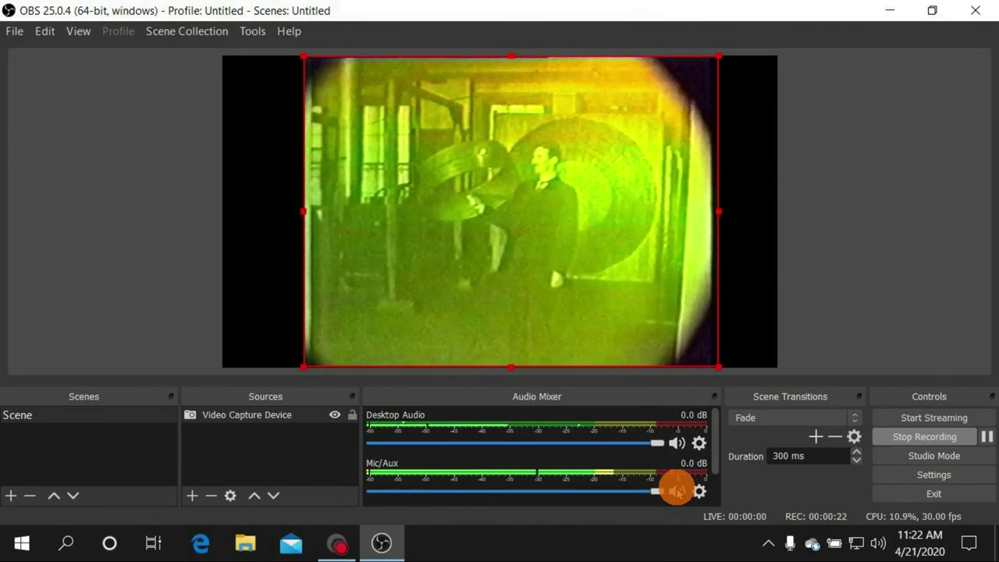
click(677, 491)
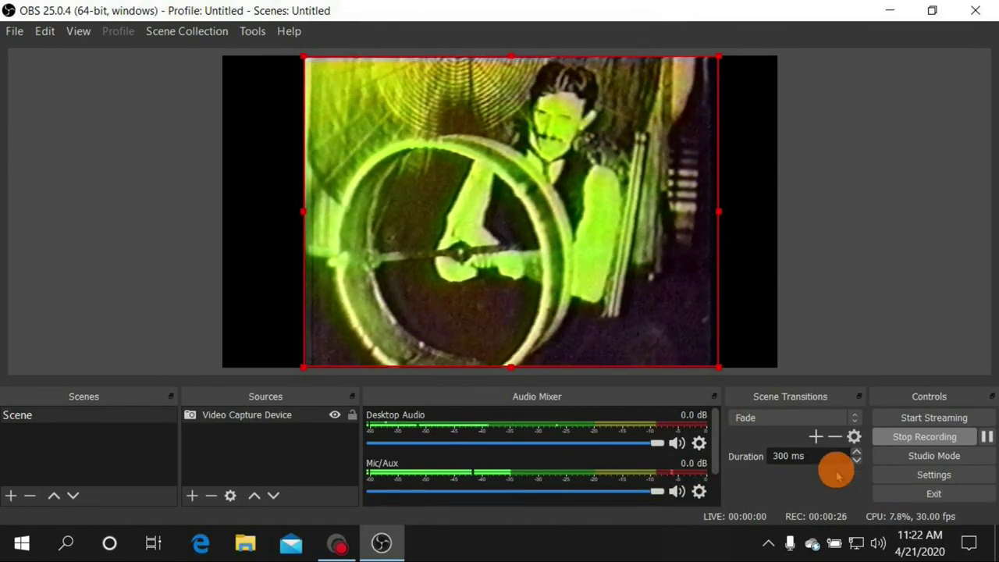
click(894, 440)
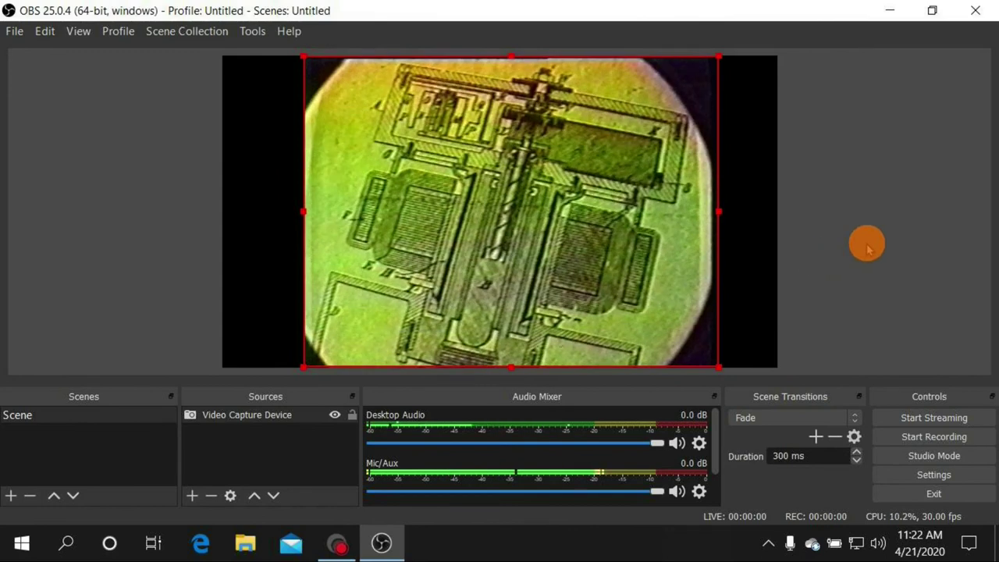
Close OBS and open the Videos folder in File Explorer
click(975, 17)
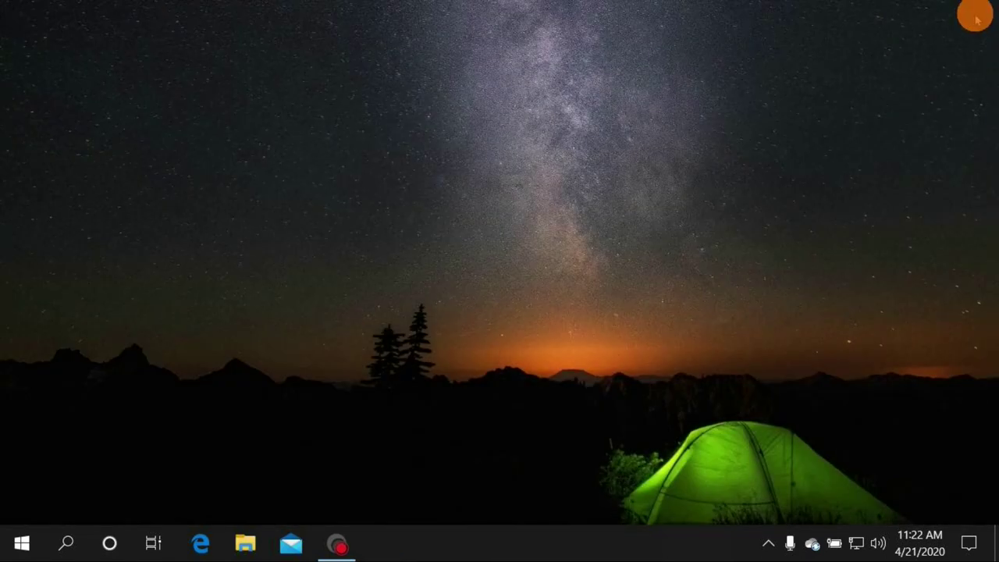
right_click(809, 546)
click(886, 263)
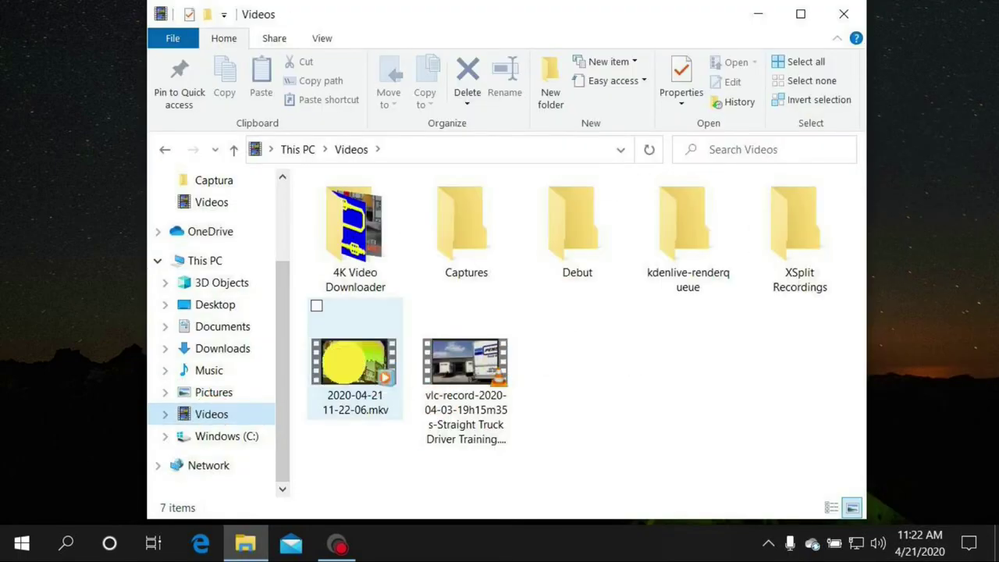
click(355, 363)
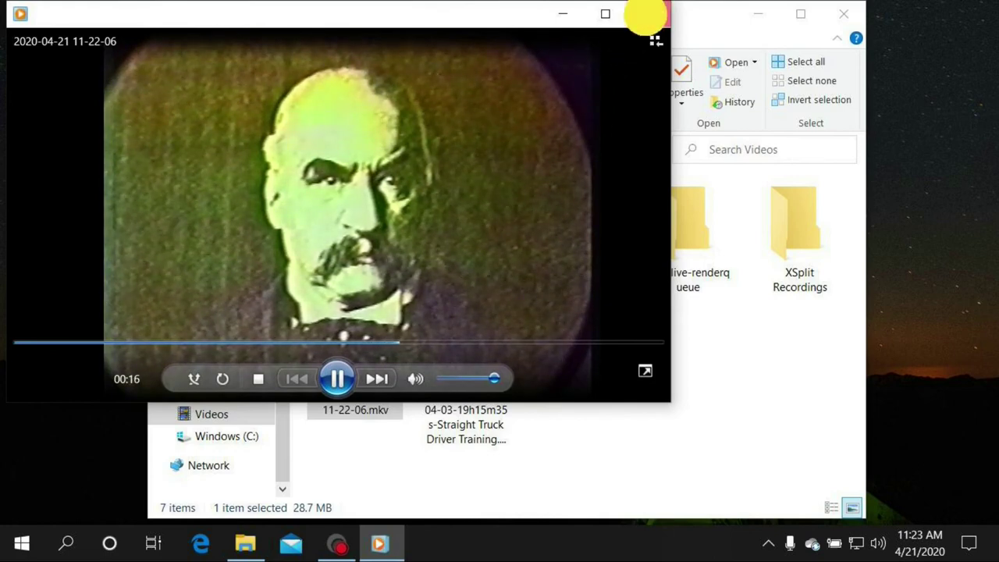
click(646, 15)
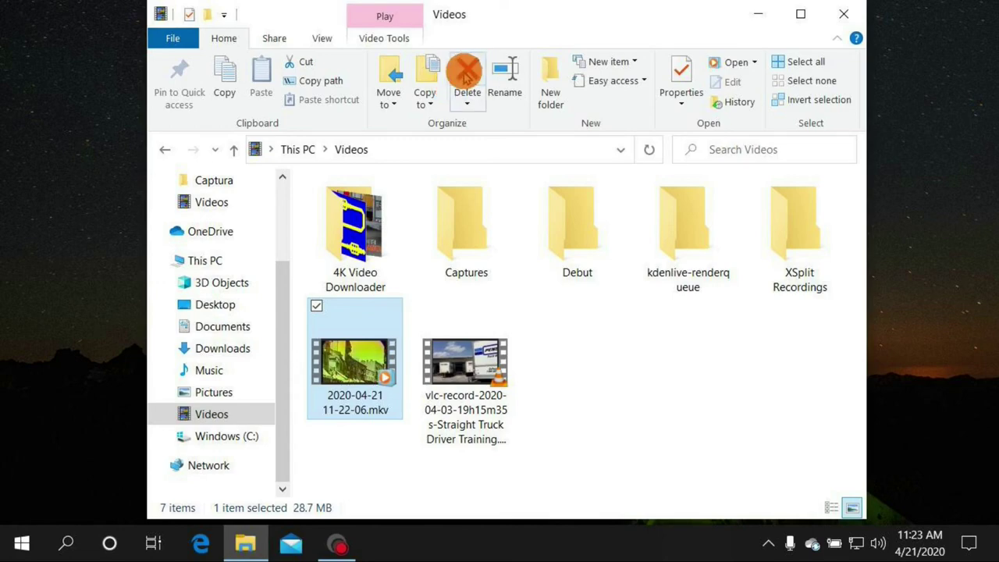
click(466, 74)
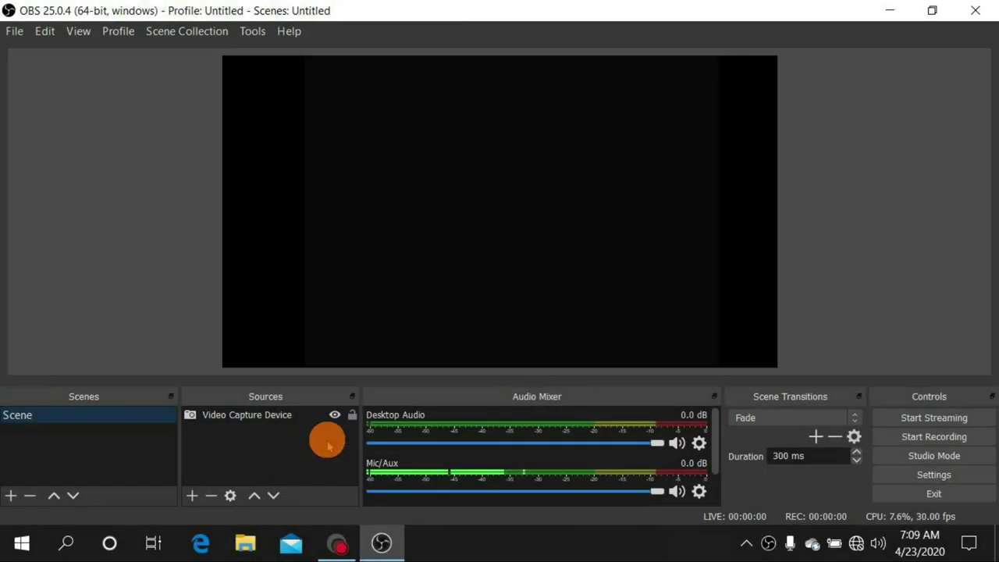
In OBS, open the video configuration of the Video Capture Device source from its properties
click(443, 226)
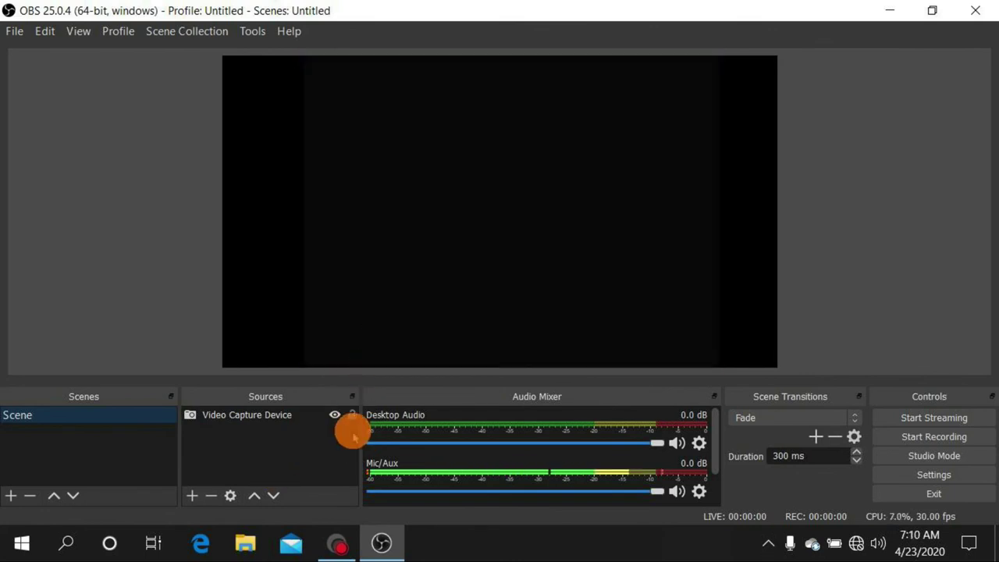
right_click(259, 420)
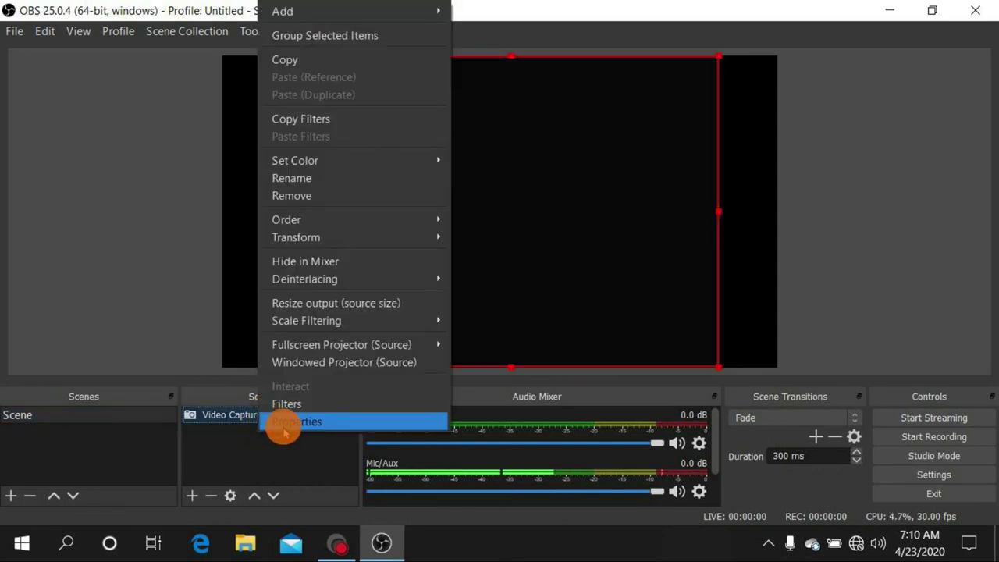
click(283, 425)
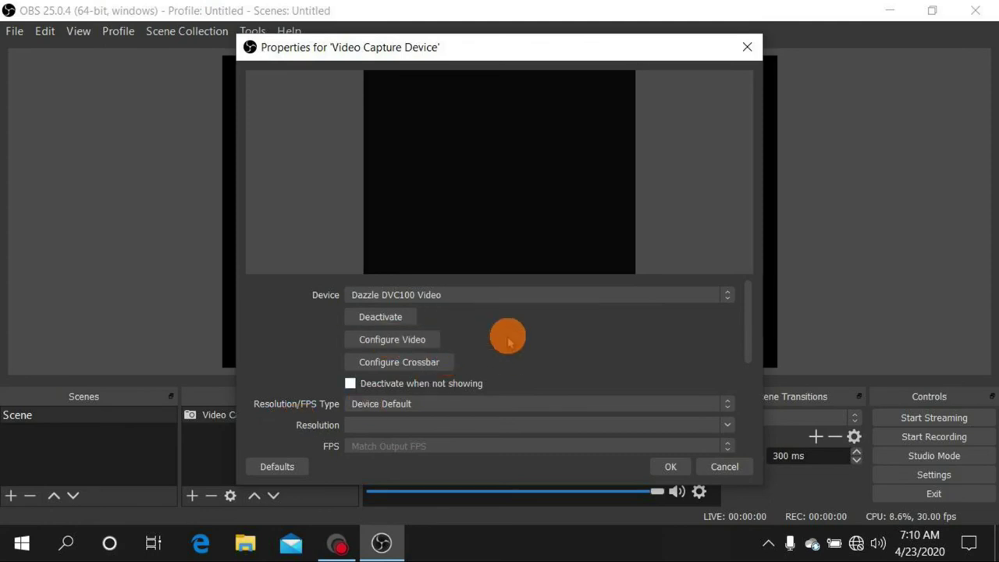
click(411, 343)
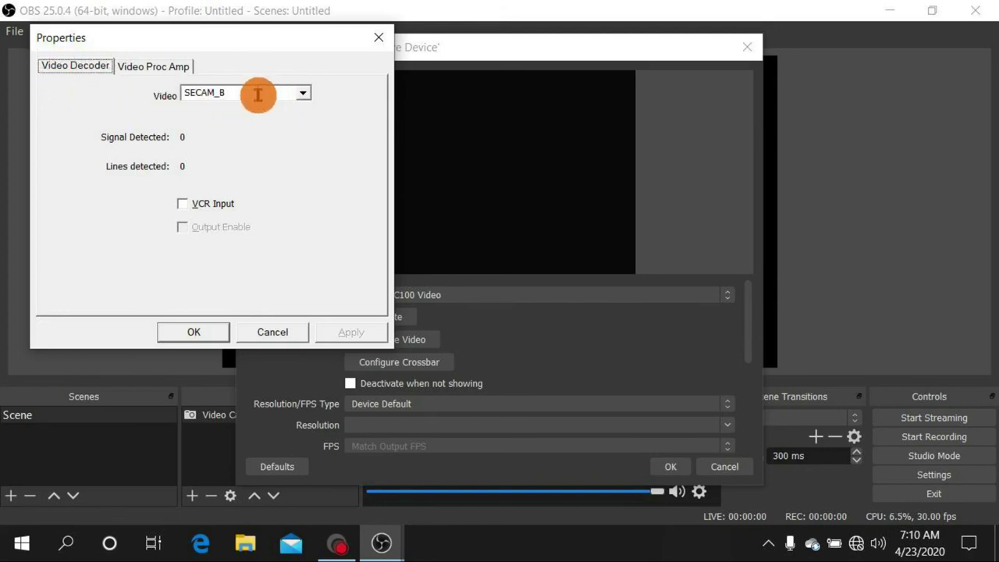
Set the Video Decoder standard to NTSC_M, apply it, and accept the source properties
drag(184, 94, 245, 91)
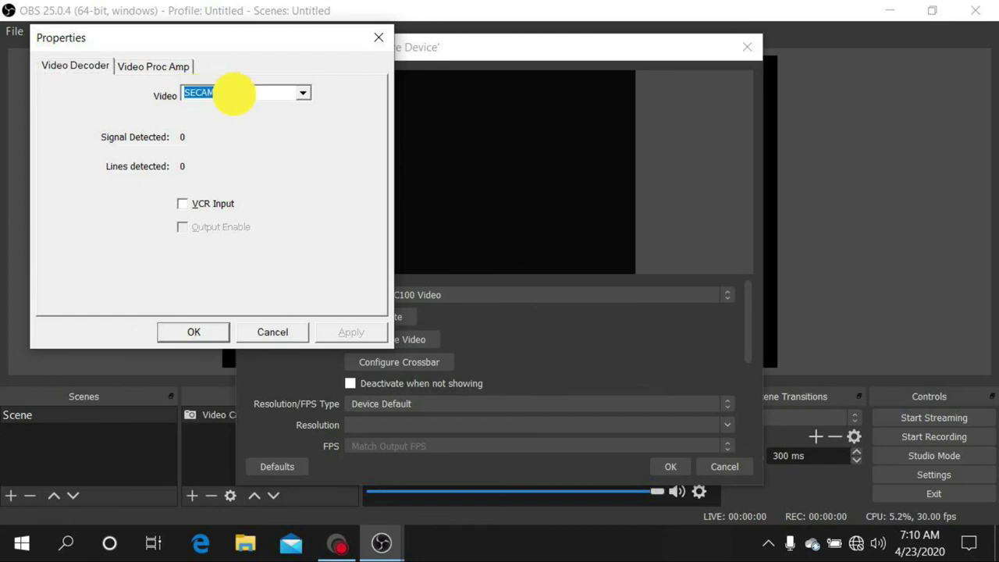
click(304, 94)
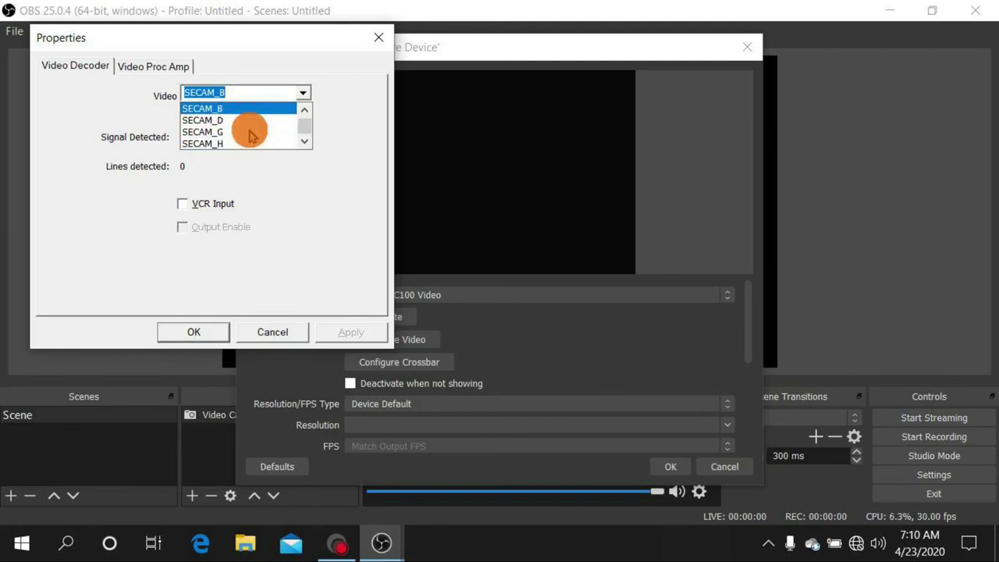
click(304, 111)
click(247, 121)
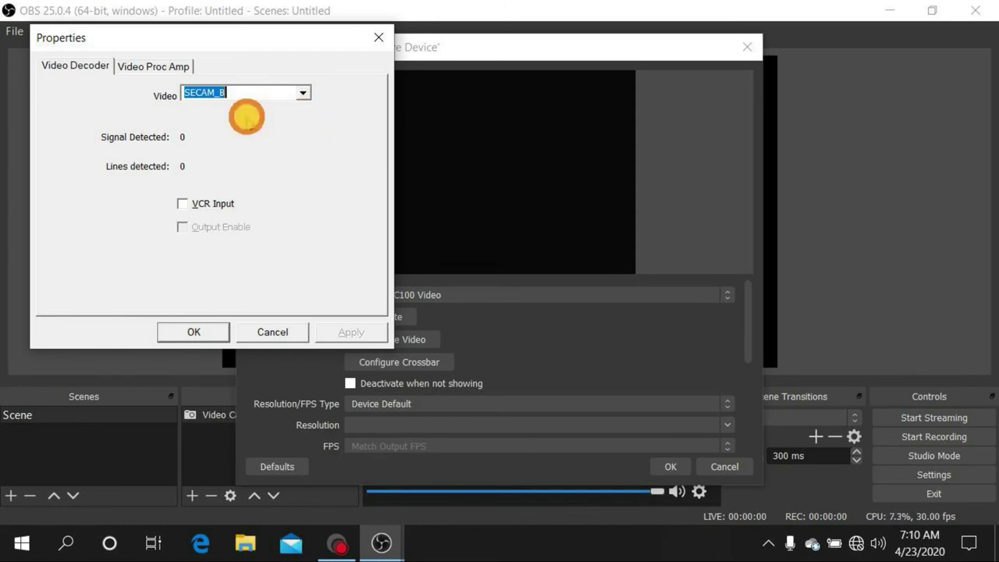
click(301, 95)
scroll(303, 115, up, 4)
click(300, 110)
click(349, 332)
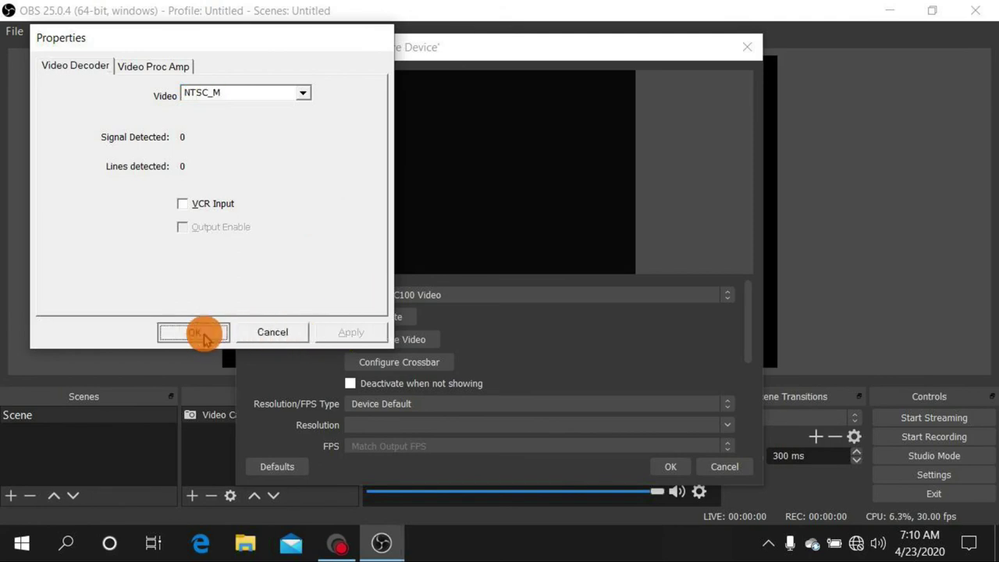
click(200, 331)
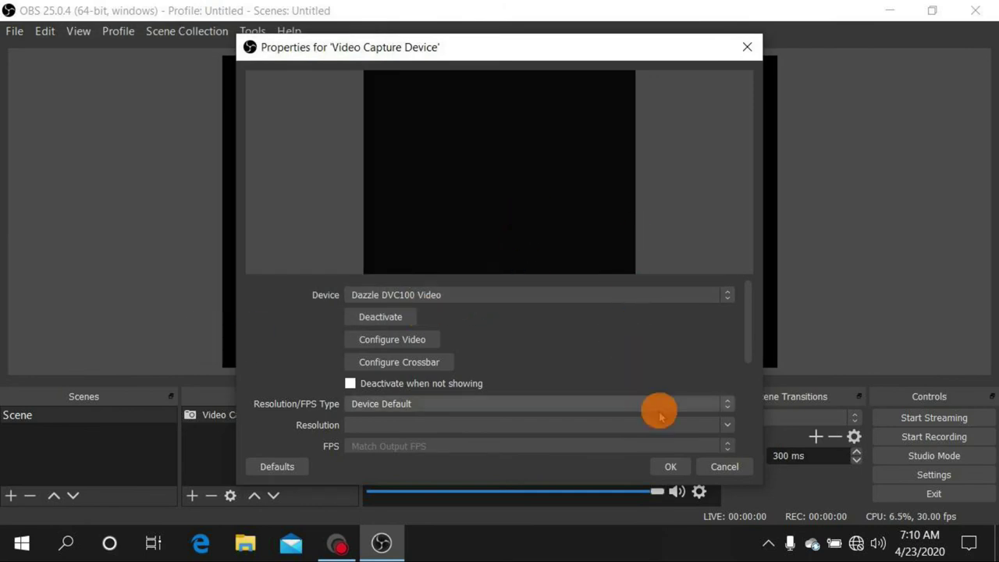
click(667, 466)
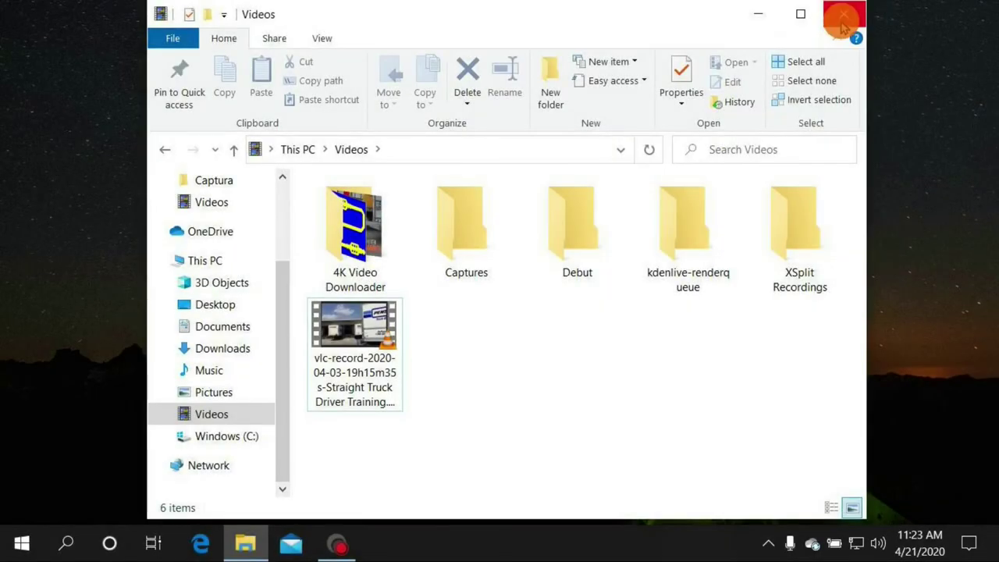
Close the Videos folder window in File Explorer
click(840, 17)
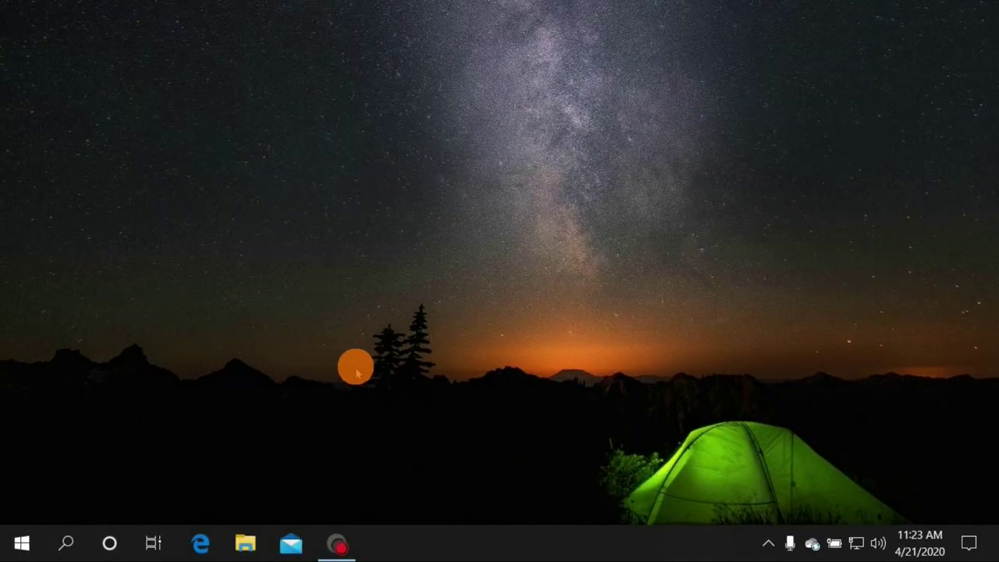